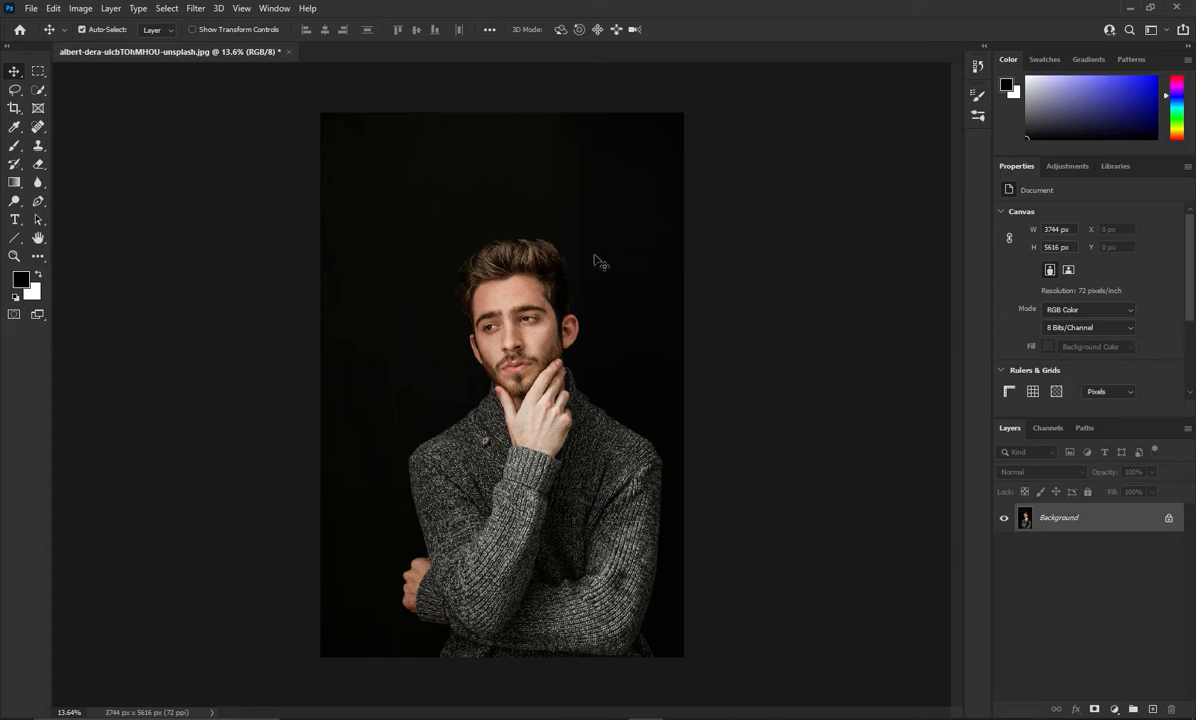
# Duplicate the Background layer under the name COPY and bring up the new layer's quick actions
pyautogui.rightClick(1080, 525)
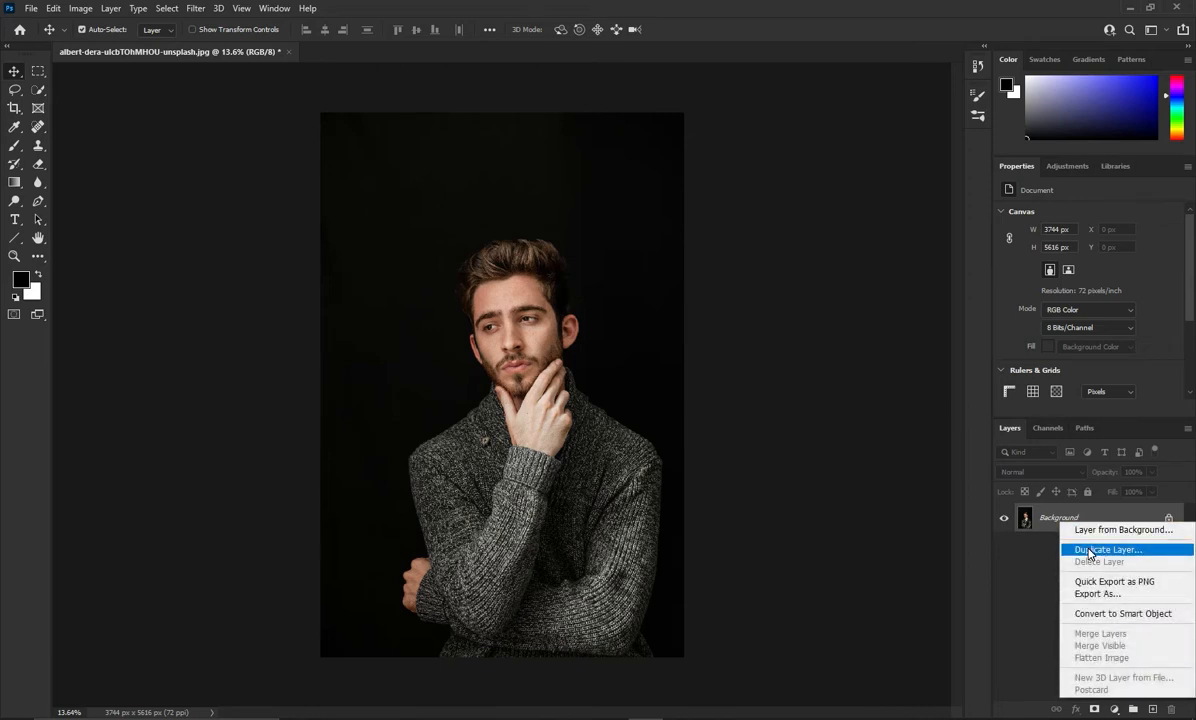
pyautogui.click(1092, 550)
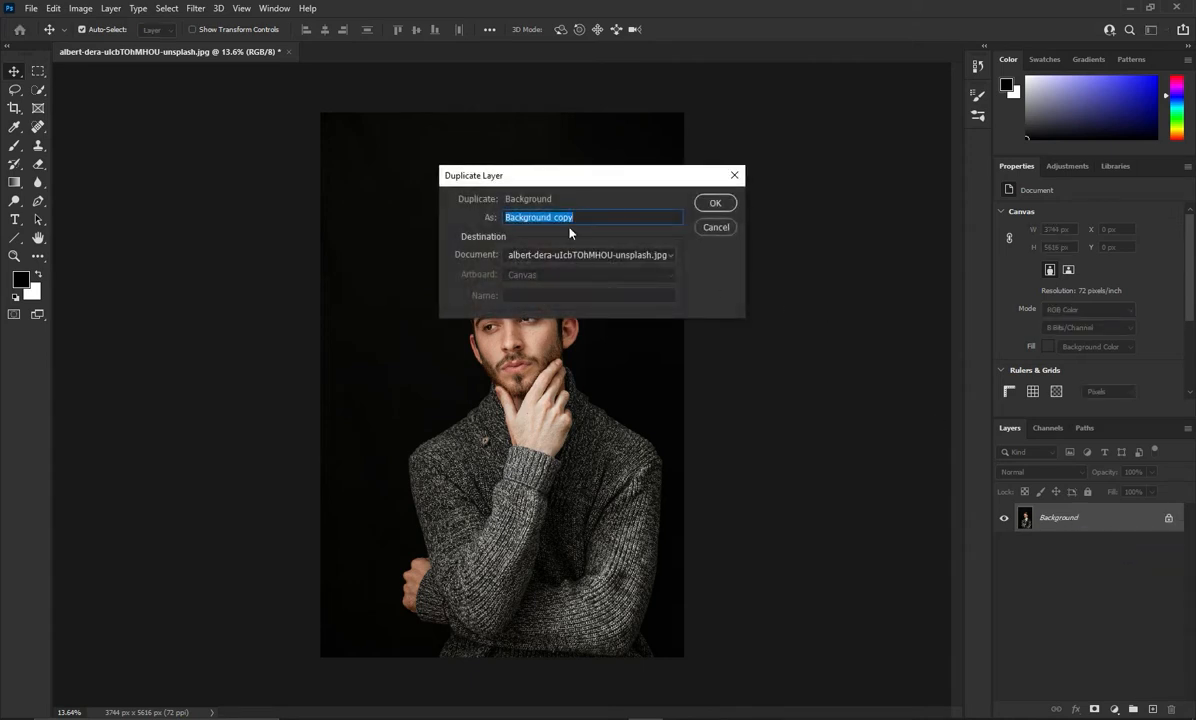
pyautogui.write('COPY')
pyautogui.click(716, 203)
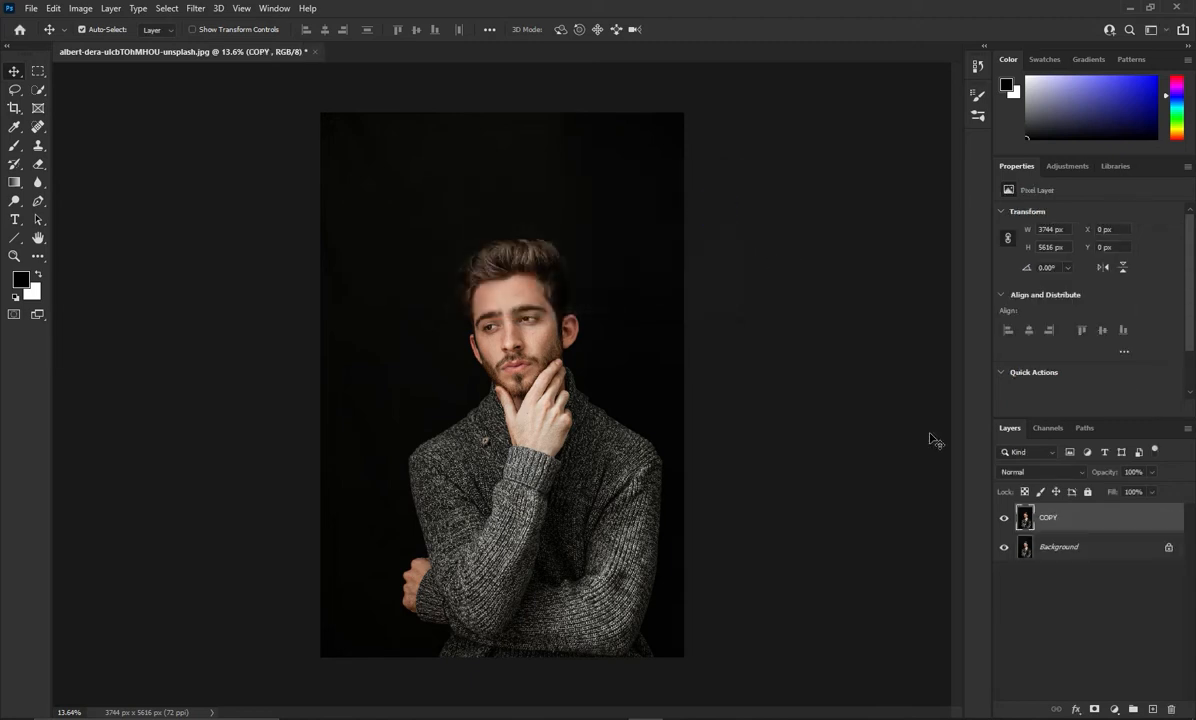
pyautogui.scroll(-1, 1153, 357)
pyautogui.scroll(-1, 1153, 357)
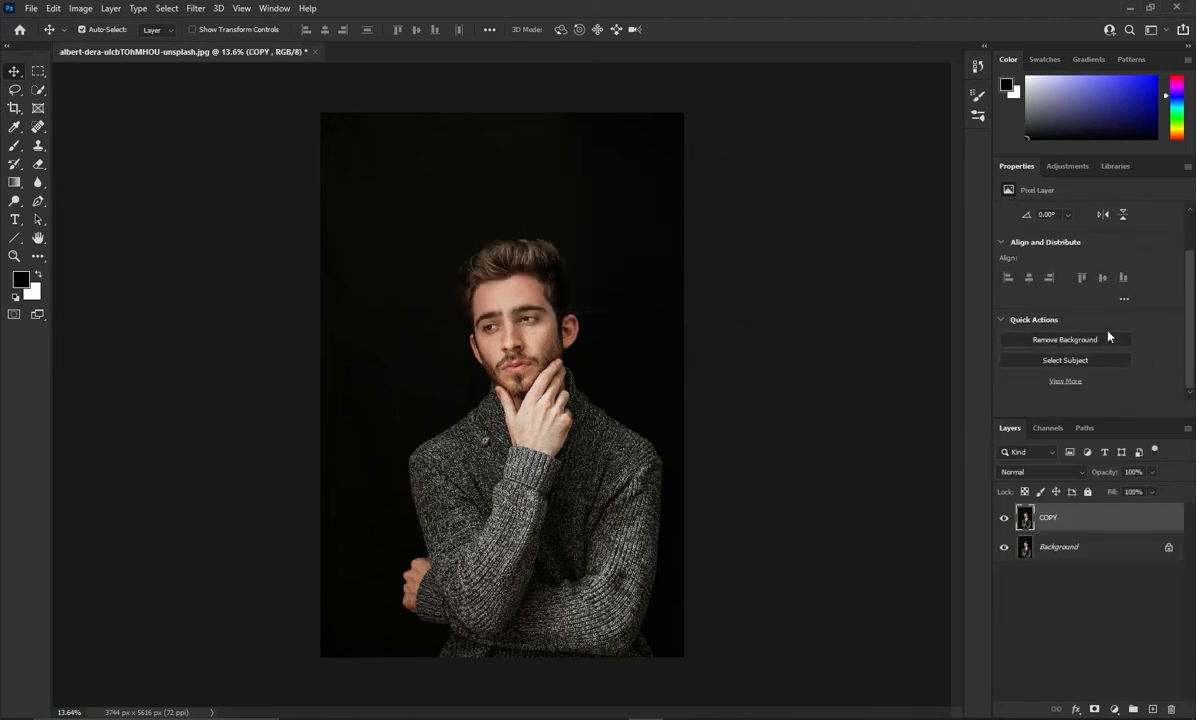
pyautogui.moveTo(645, 717)
pyautogui.click(33, 128)
pyautogui.click(100, 117)
pyautogui.click(12, 108)
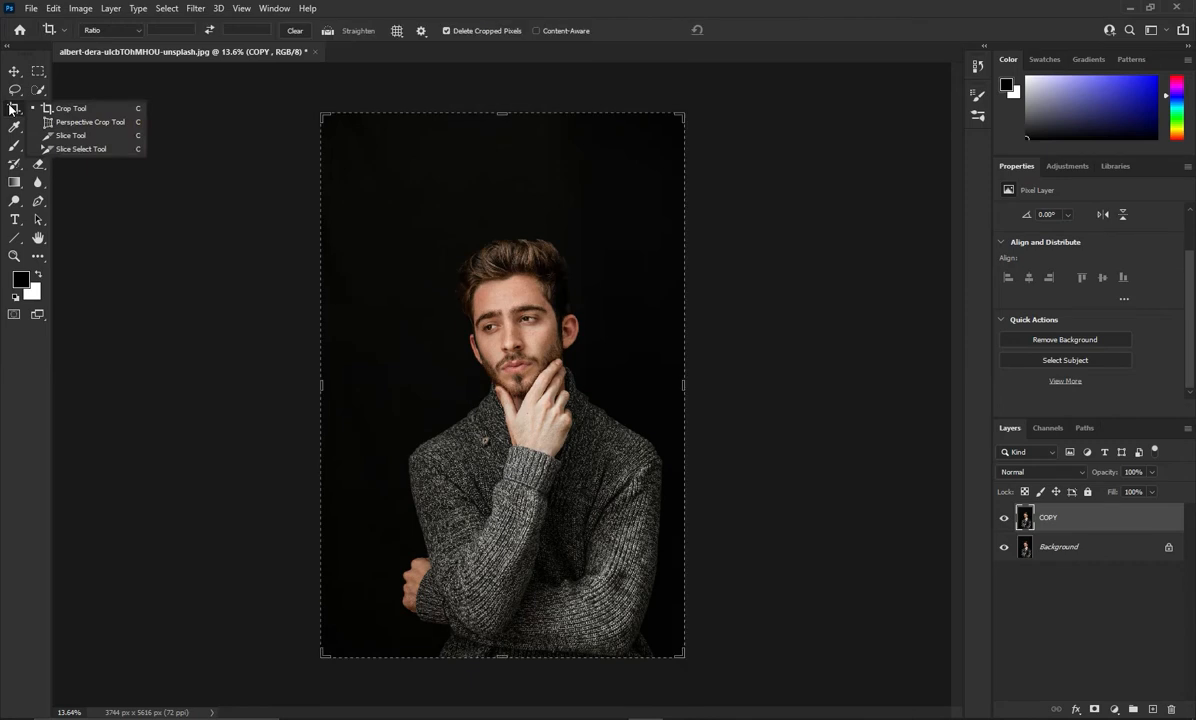
pyautogui.click(38, 89)
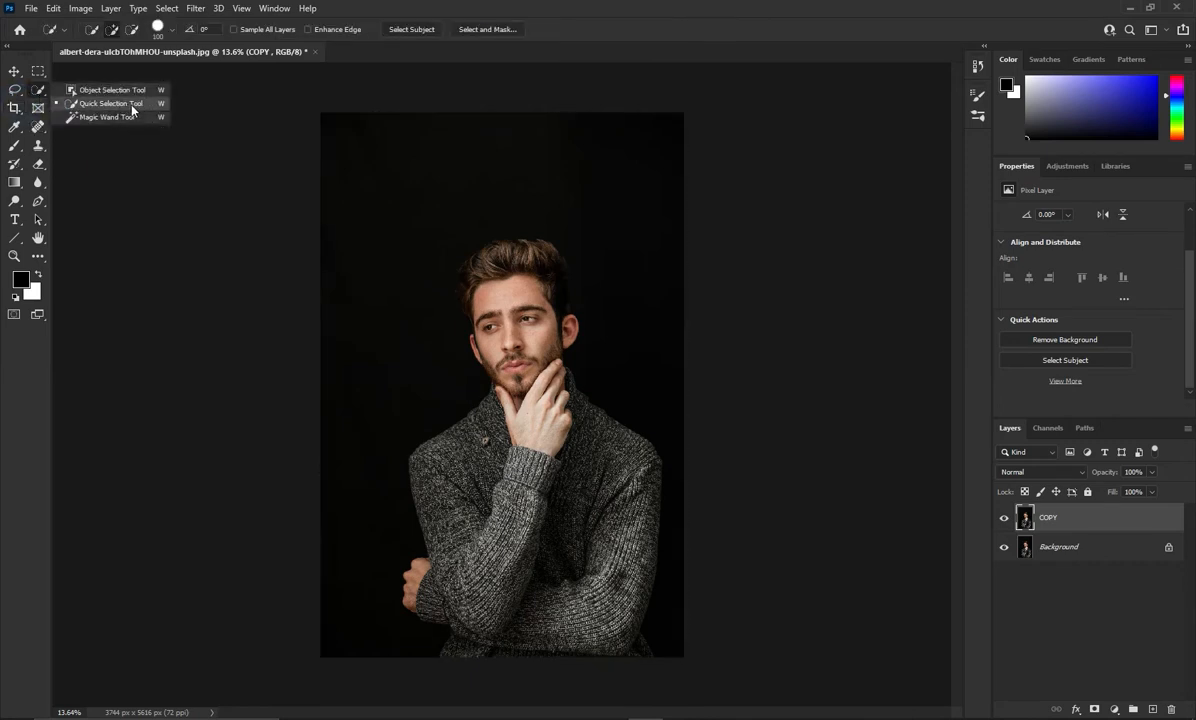
pyautogui.click(131, 106)
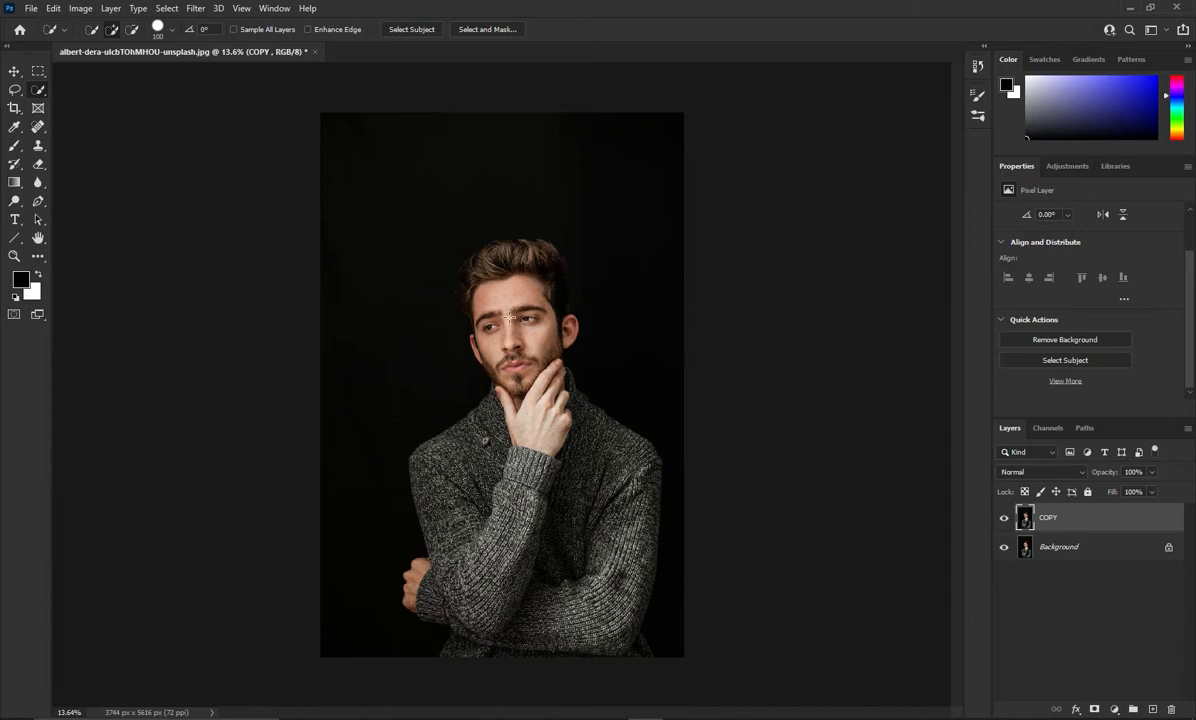
pyautogui.moveTo(505, 289)
pyautogui.mouseDown()
pyautogui.moveTo(502, 275)
pyautogui.moveTo(517, 357)
pyautogui.mouseUp()
pyautogui.hotkey('ctrl', 'd')
pyautogui.click(15, 72)
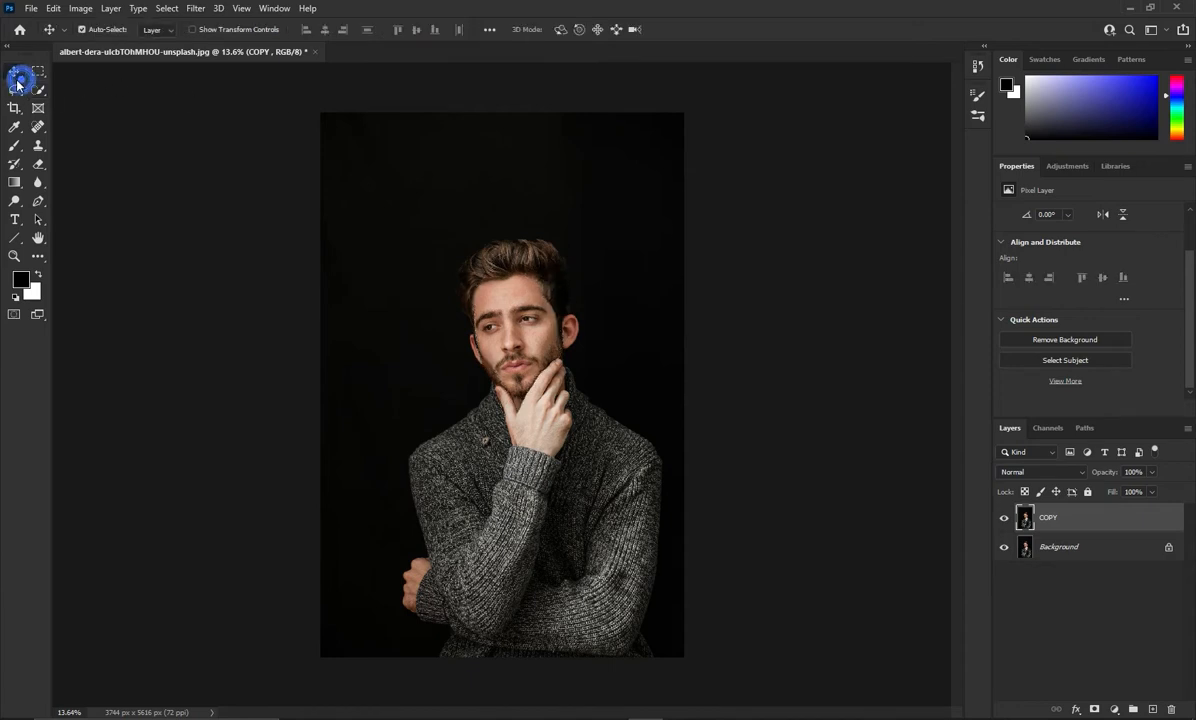
# Remove the background from the COPY layer and check the cutout by briefly hiding the original Background layer
pyautogui.click(1055, 341)
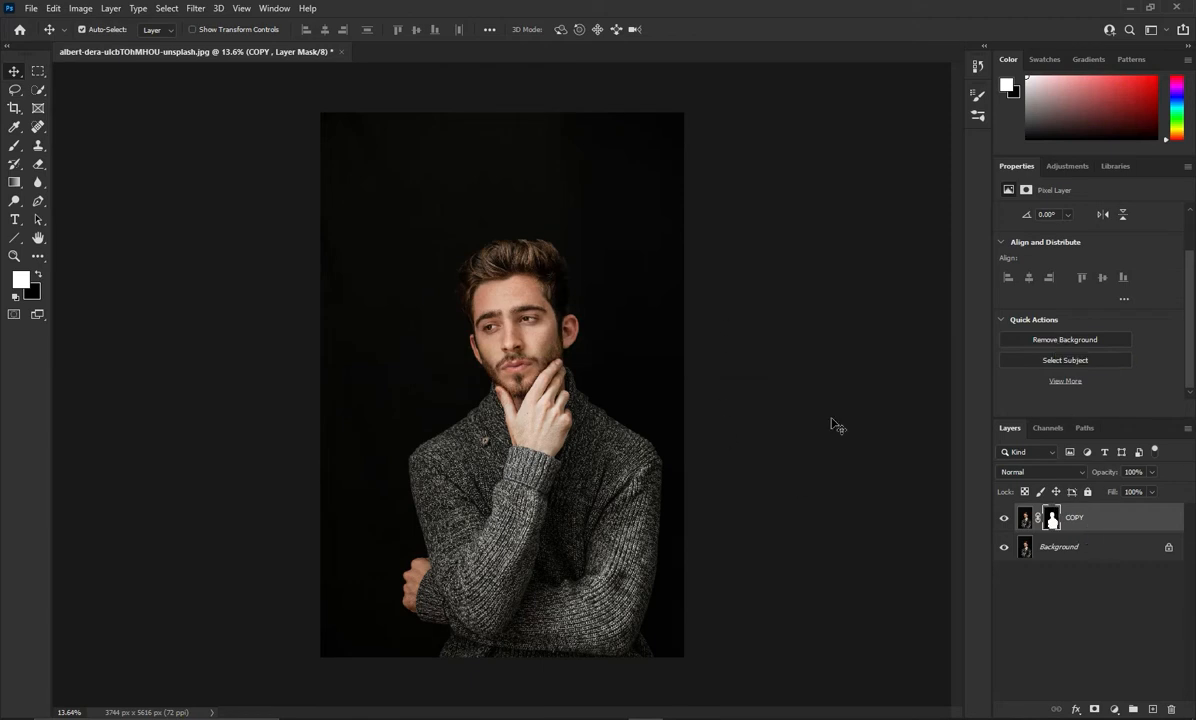
pyautogui.click(1005, 548)
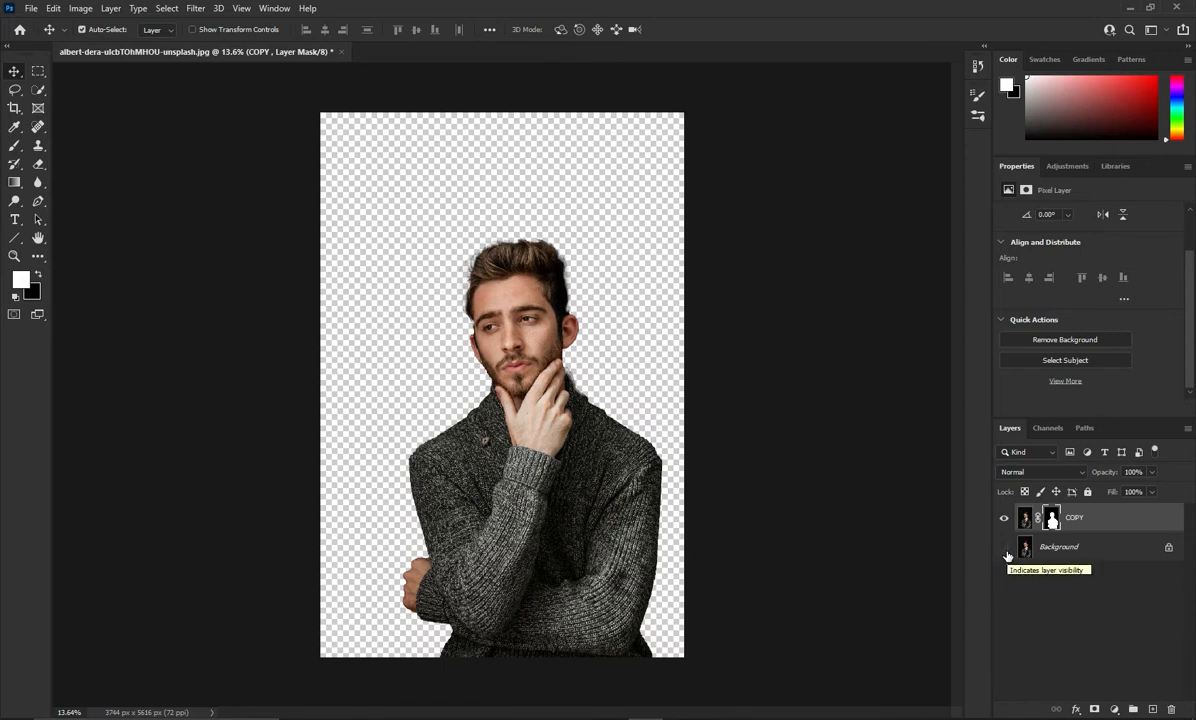
pyautogui.click(1005, 548)
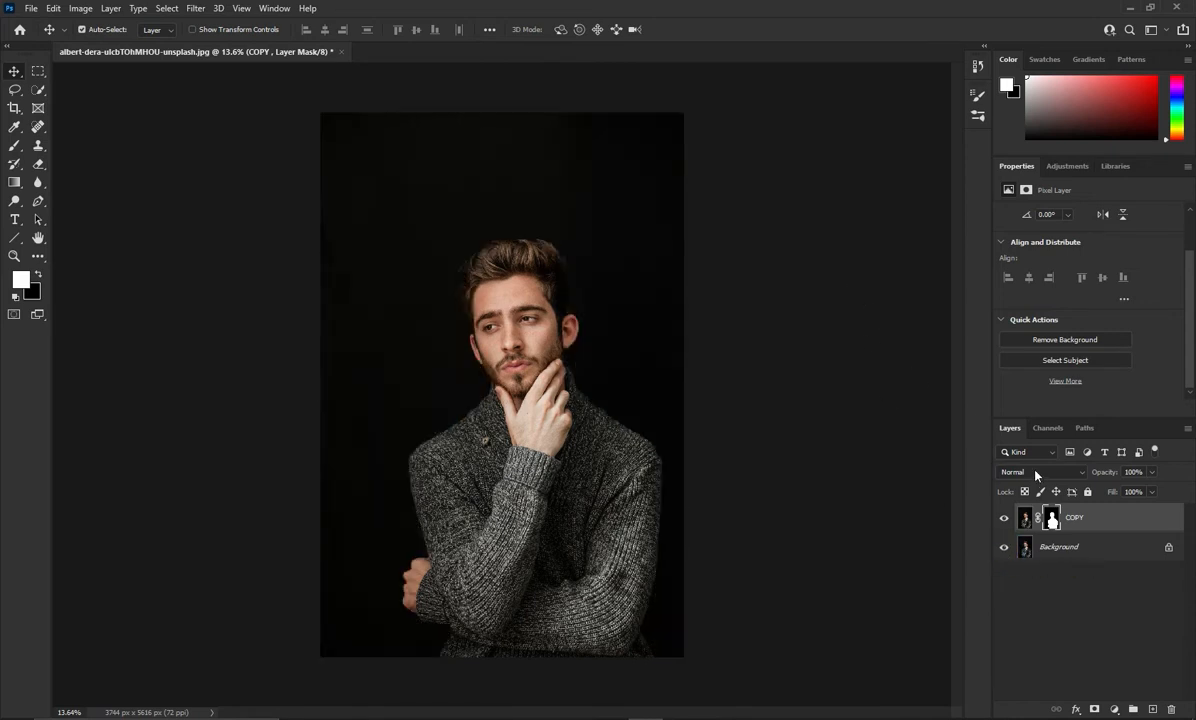
# Duplicate the COPY layer together with its mask and rename the duplicate MODEL
pyautogui.press('x')
pyautogui.hotkey('ctrl', '2')
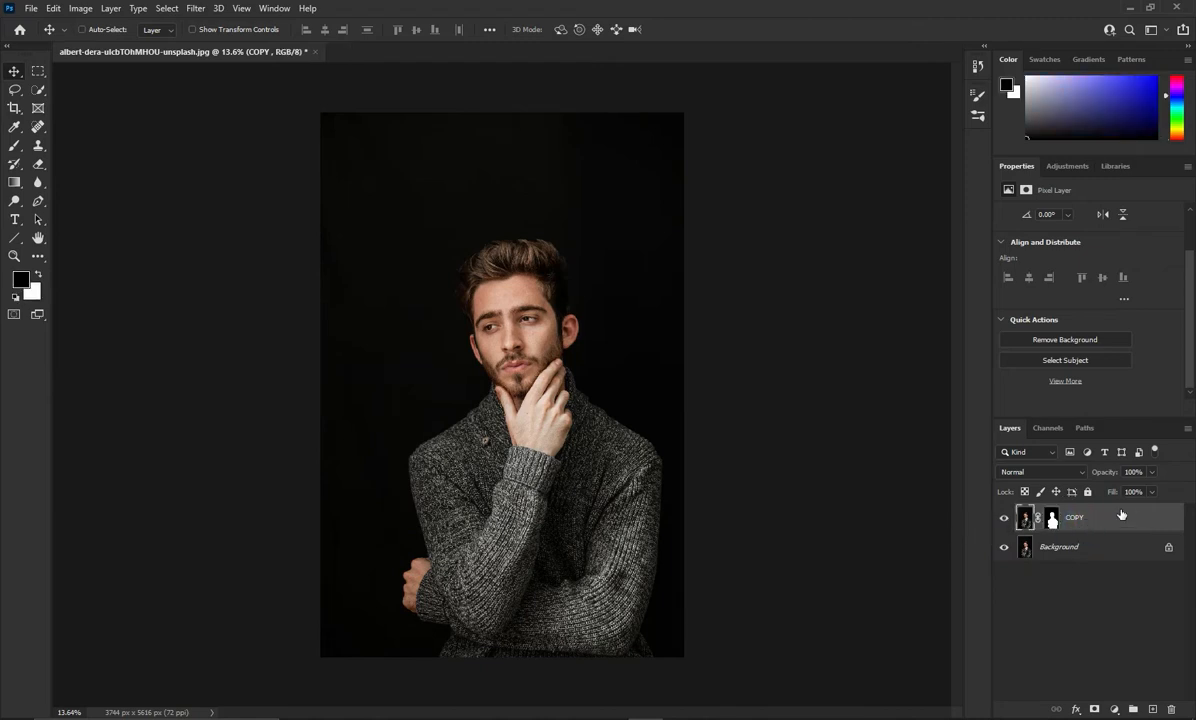
pyautogui.hotkey('ctrl', 'j')
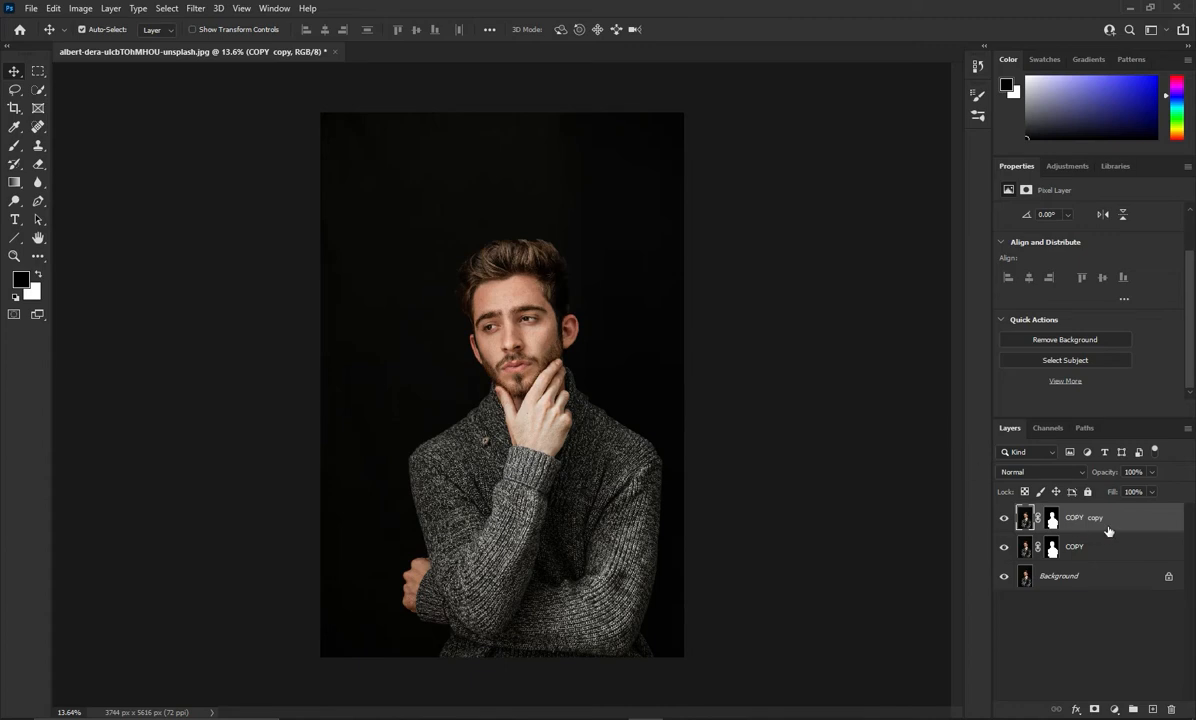
pyautogui.doubleClick(1089, 521)
pyautogui.write('MODEL')
pyautogui.press('Return')
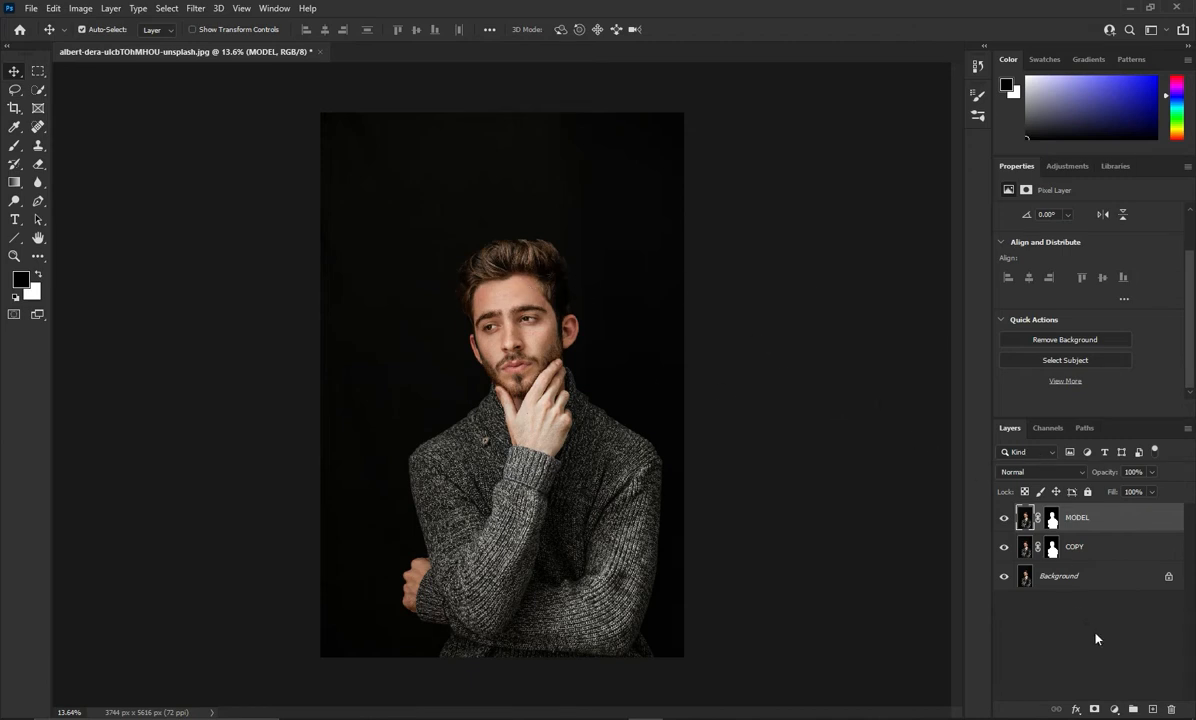
# Add a Brightness/Contrast adjustment layer above MODEL with brightness 31 and contrast 15
pyautogui.click(1112, 708)
pyautogui.click(1065, 468)
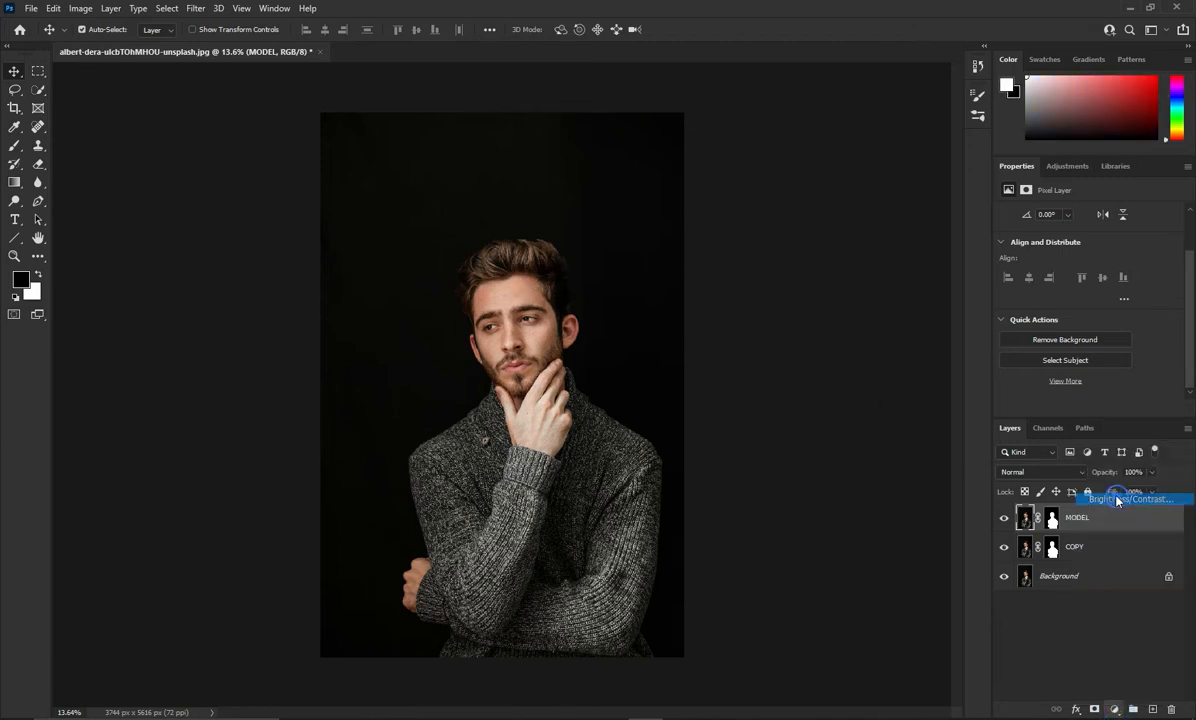
pyautogui.moveTo(1093, 256); pyautogui.dragTo(1104, 285)
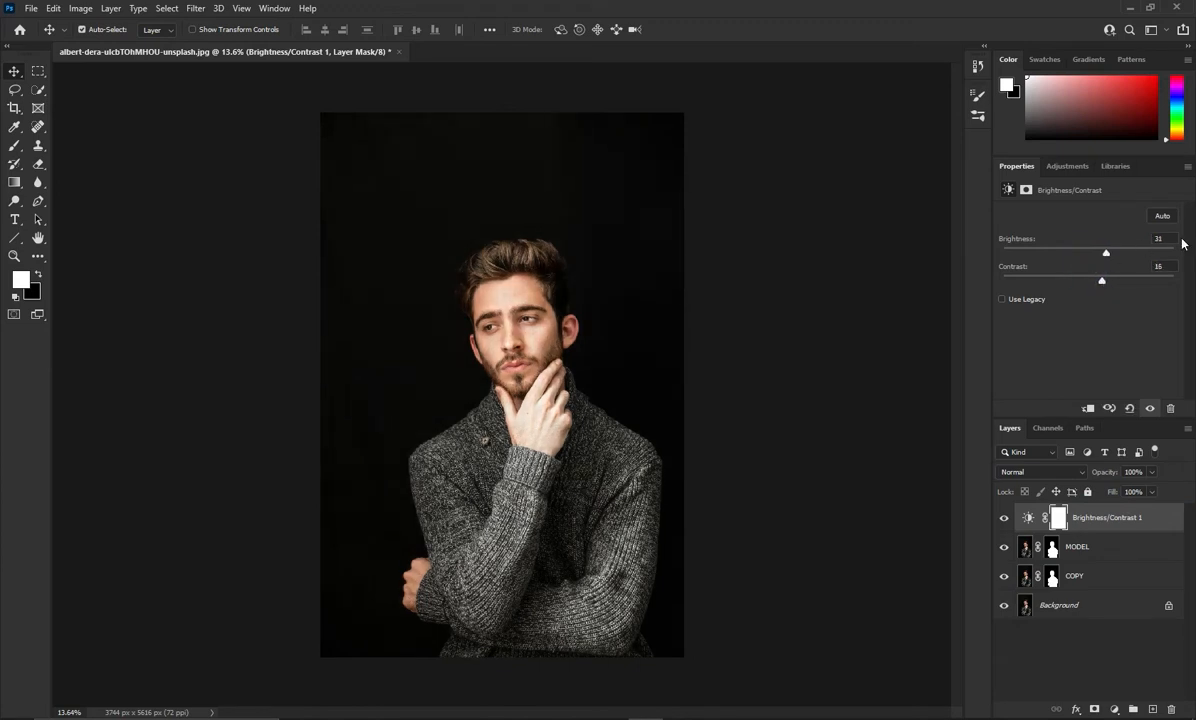
pyautogui.click(1164, 238)
pyautogui.press('Tab')
pyautogui.click(1014, 307)
# Apply the Filter Gallery's Poster Edges to the MODEL layer with Edge Thickness 2, Edge Intensity 2 and Posterization 4, and inspect the face
pyautogui.click(1078, 548)
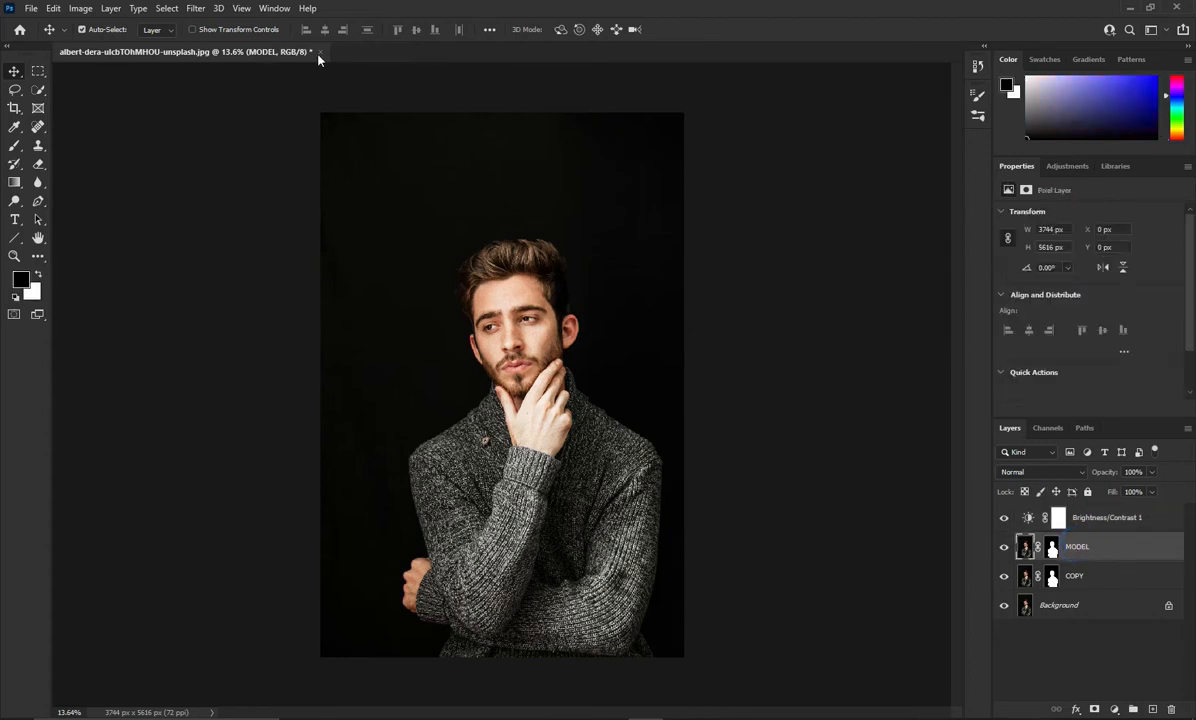
pyautogui.click(206, 12)
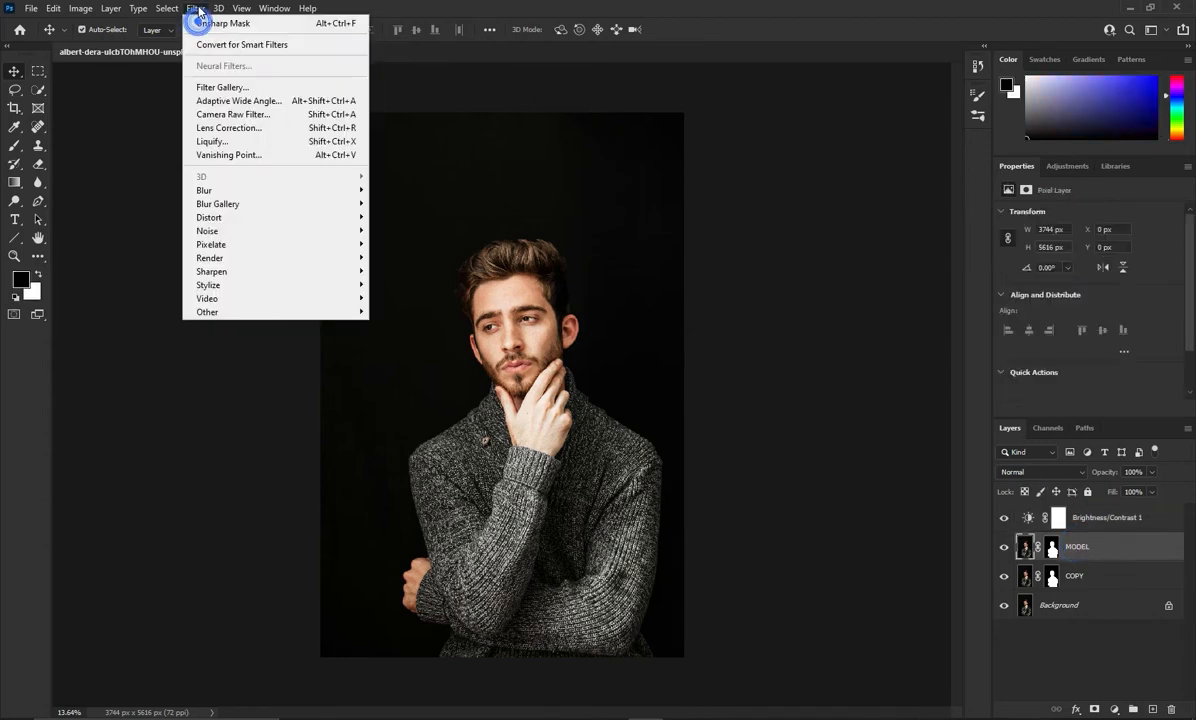
pyautogui.click(237, 89)
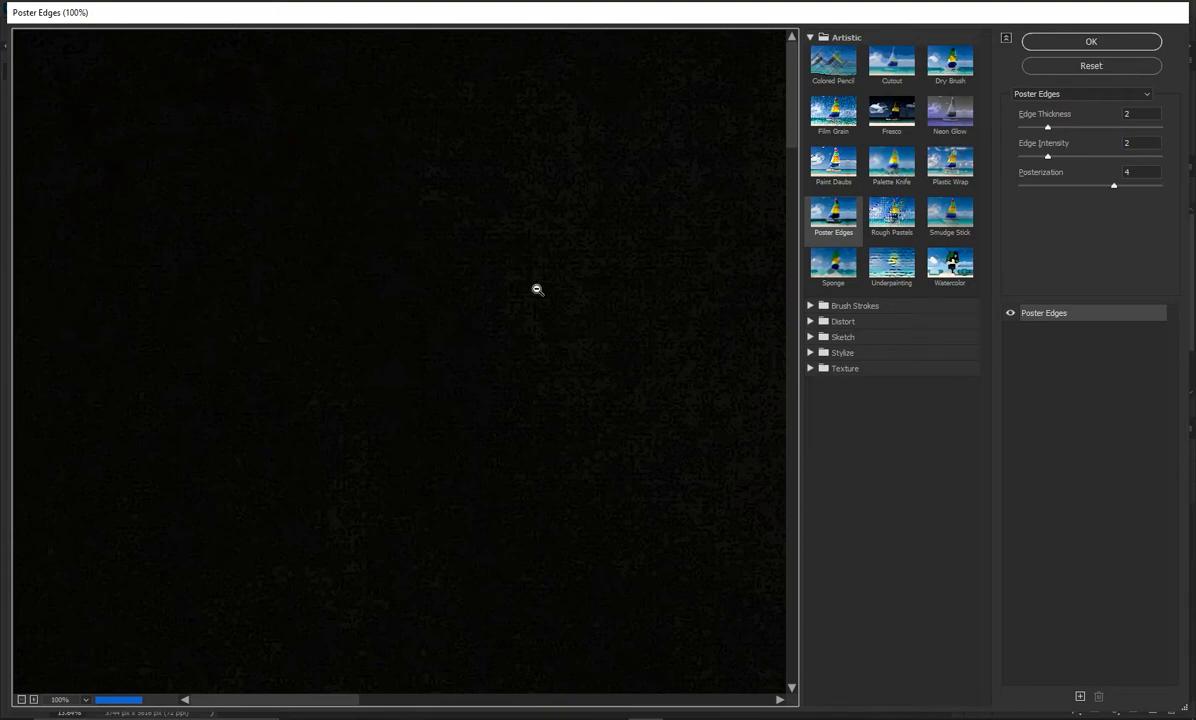
pyautogui.keyDown('alt'); pyautogui.click(537, 289); pyautogui.keyUp('alt')
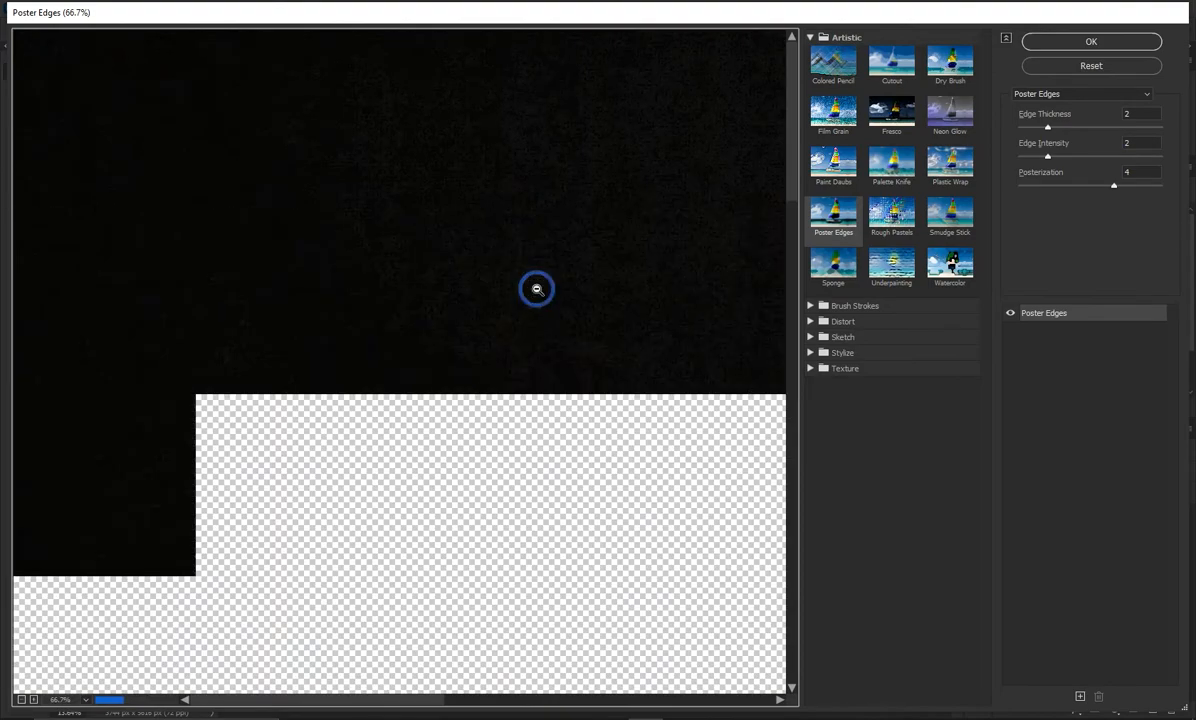
pyautogui.keyDown('alt'); pyautogui.click(537, 289); pyautogui.keyUp('alt')
pyautogui.keyDown('alt'); pyautogui.click(537, 289); pyautogui.keyUp('alt')
pyautogui.keyDown('alt'); pyautogui.click(537, 289); pyautogui.keyUp('alt')
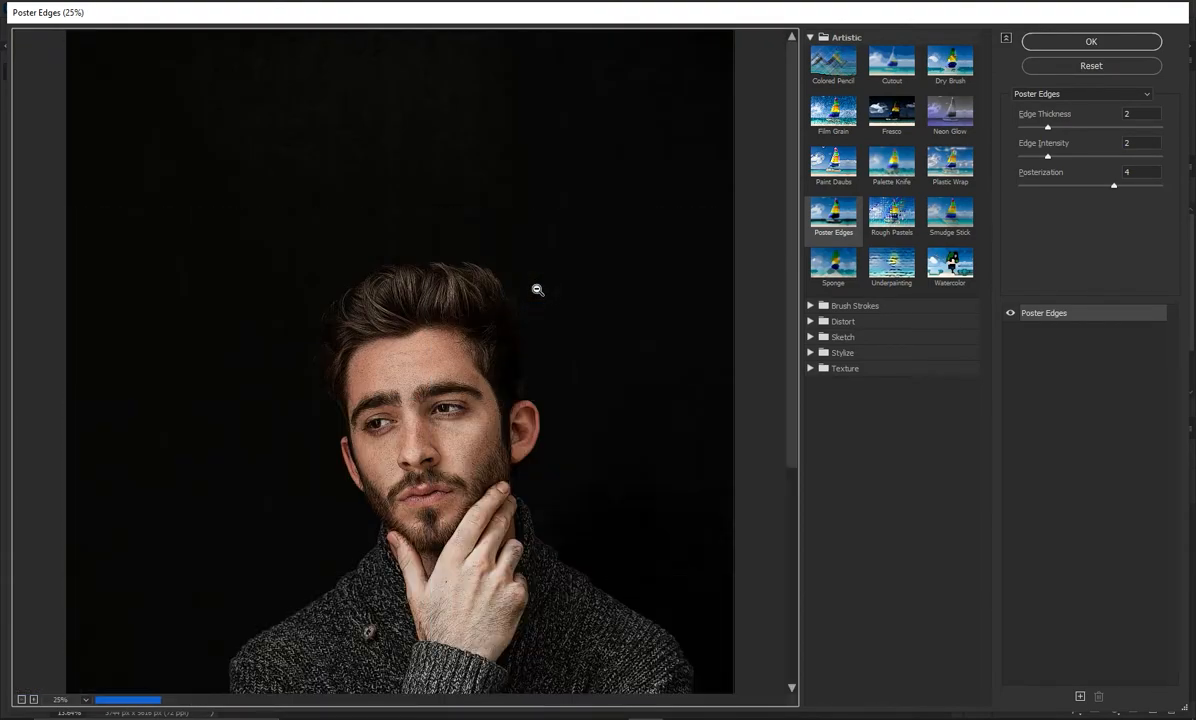
pyautogui.keyDown('alt'); pyautogui.click(537, 289); pyautogui.keyUp('alt')
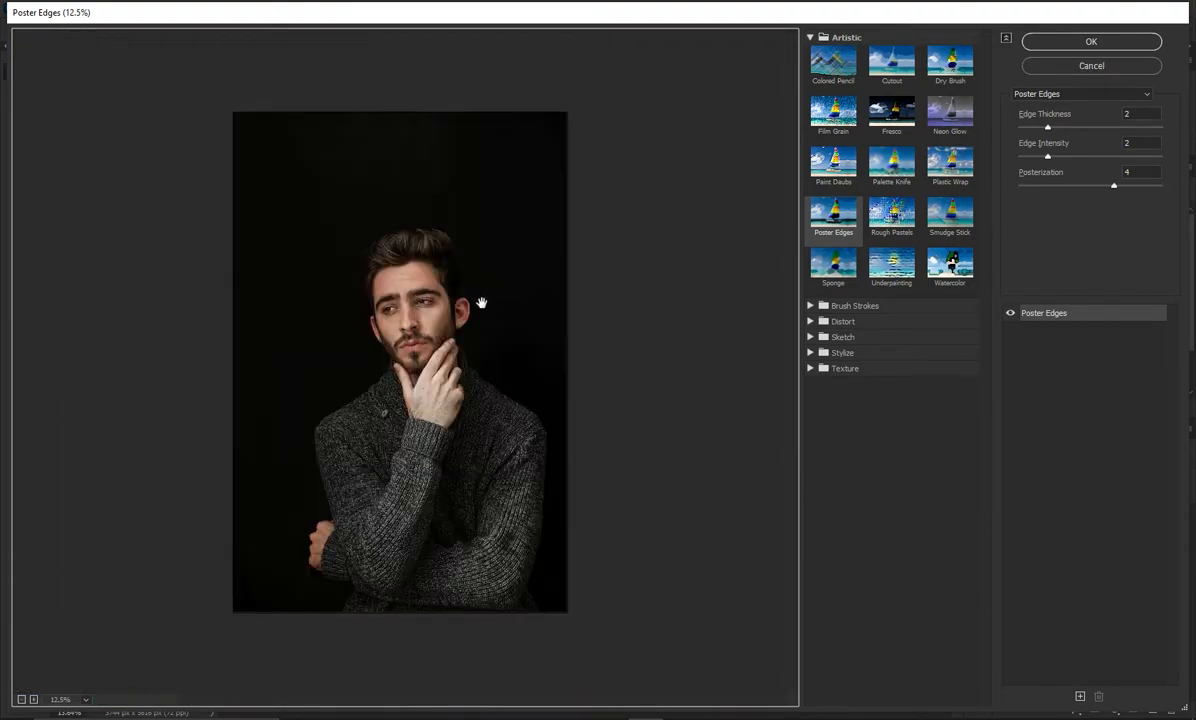
pyautogui.scroll(2, 481, 302)
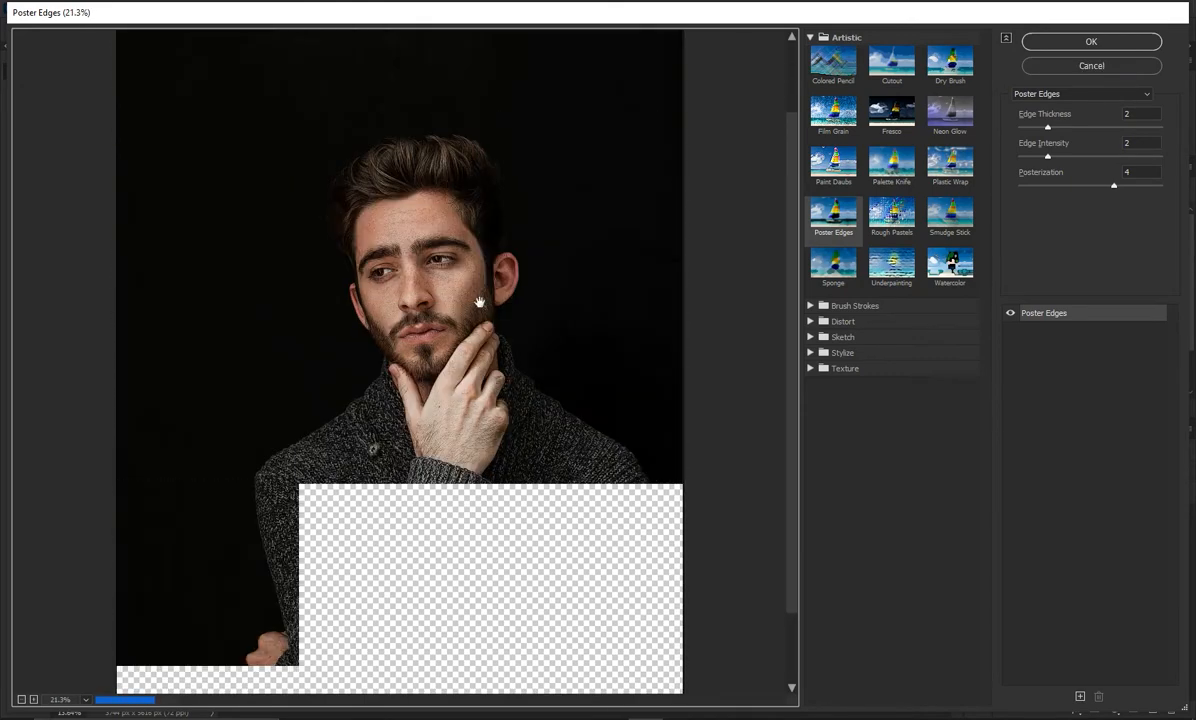
pyautogui.scroll(1, 481, 302)
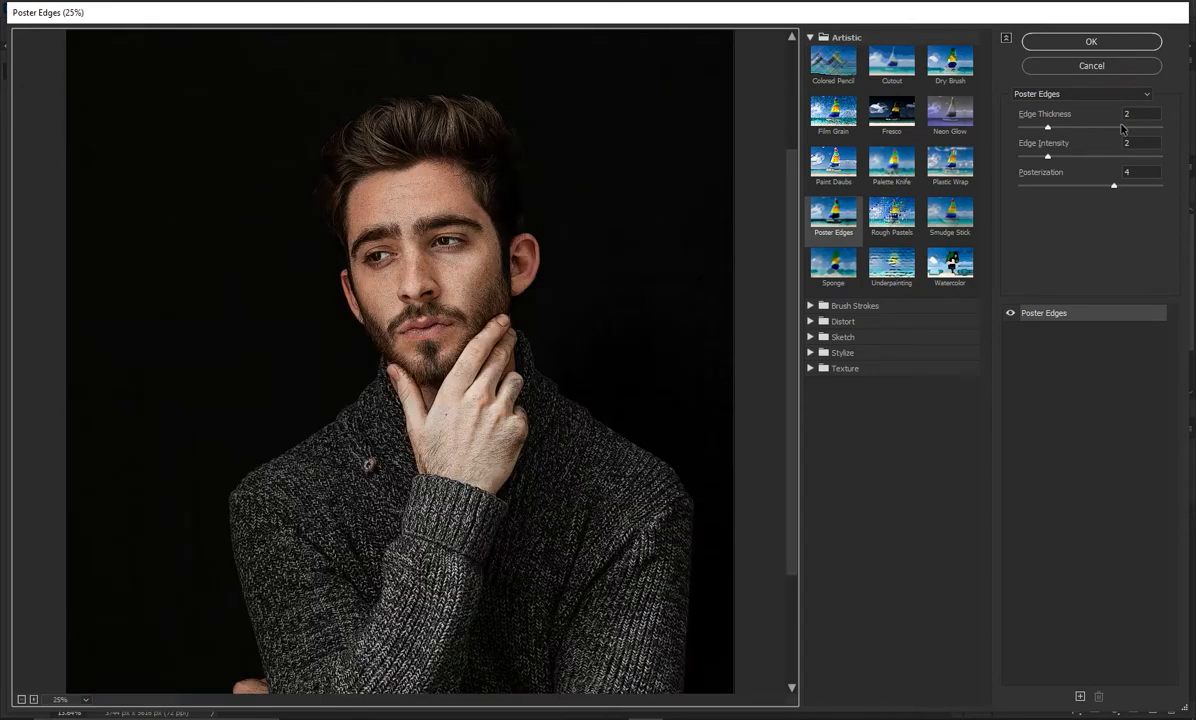
pyautogui.click(1143, 113)
pyautogui.press('Tab')
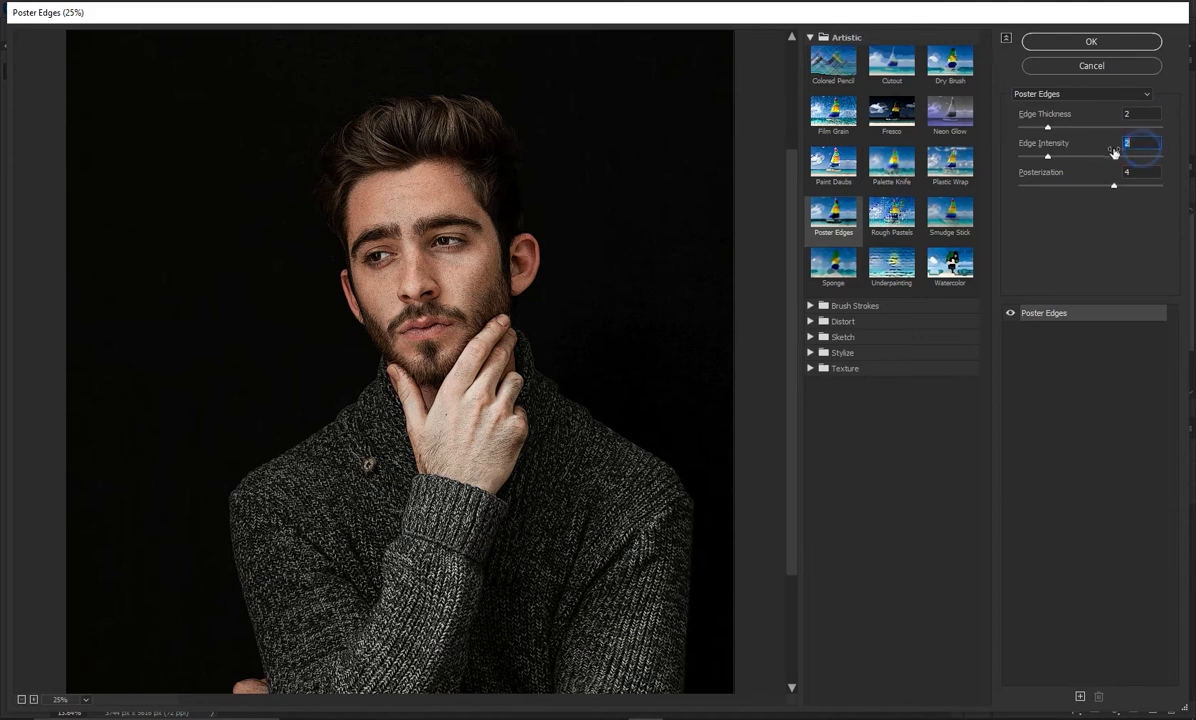
pyautogui.moveTo(1139, 114); pyautogui.dragTo(1099, 122)
pyautogui.click(1138, 142)
pyautogui.click(1145, 170)
pyautogui.click(1126, 45)
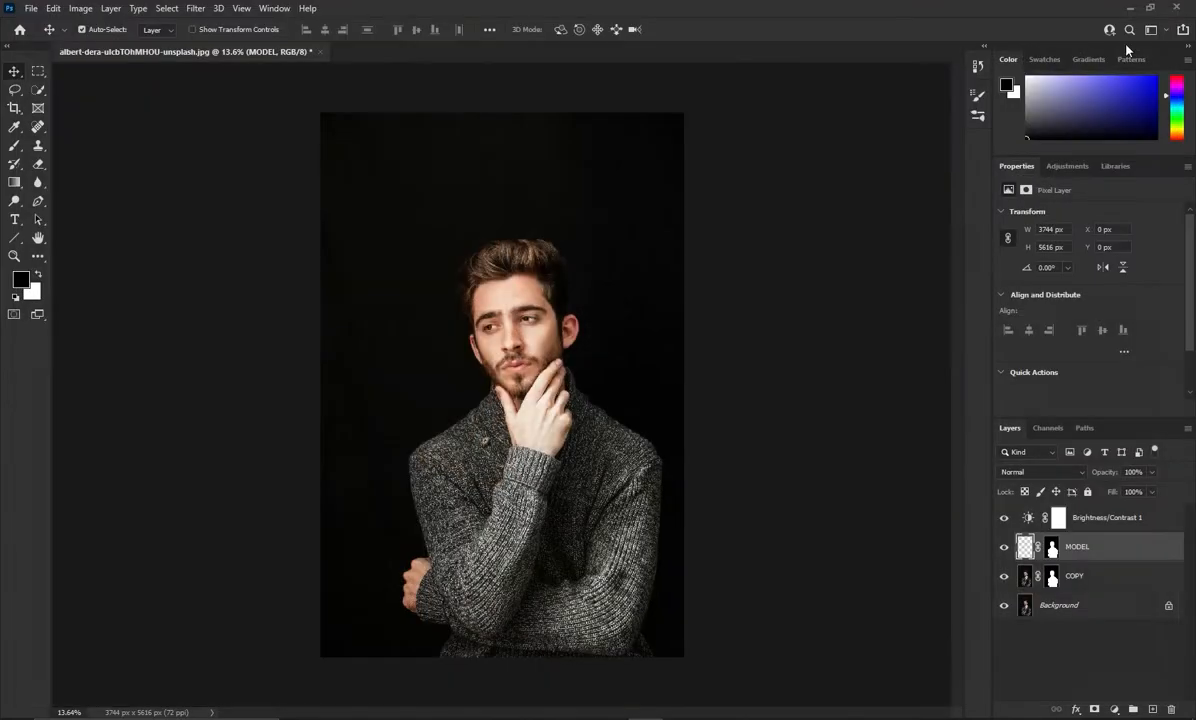
pyautogui.scroll(4, 530, 470)
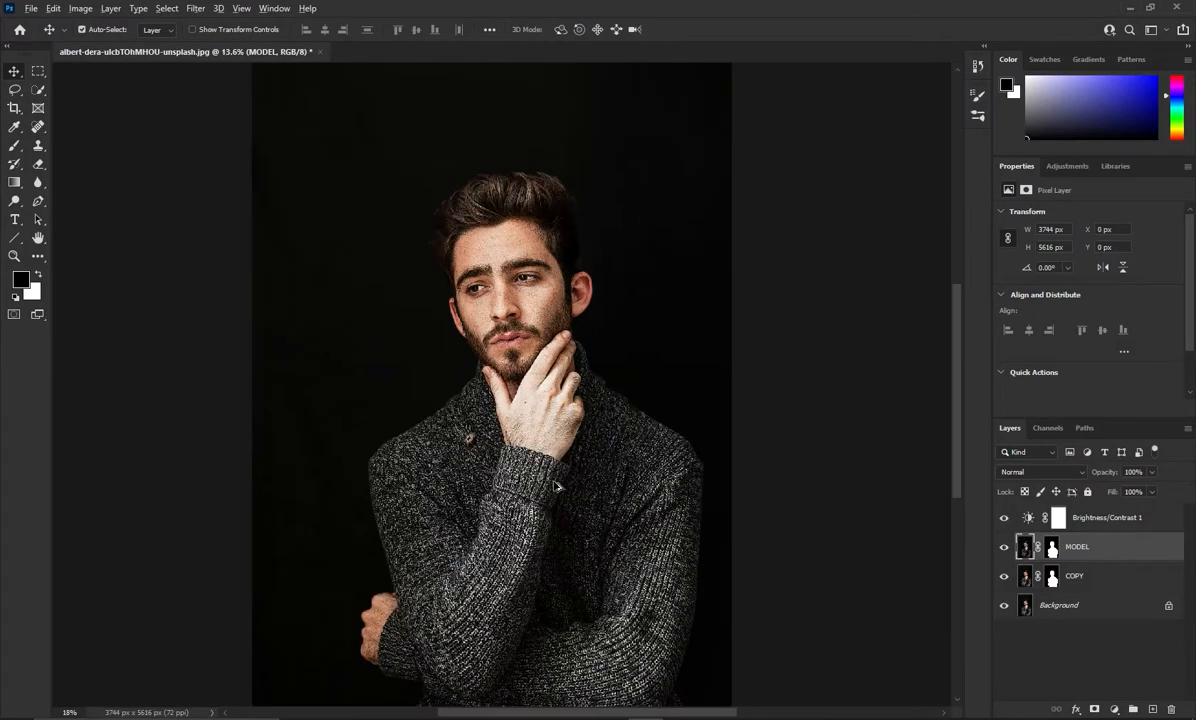
pyautogui.scroll(1, 580, 300)
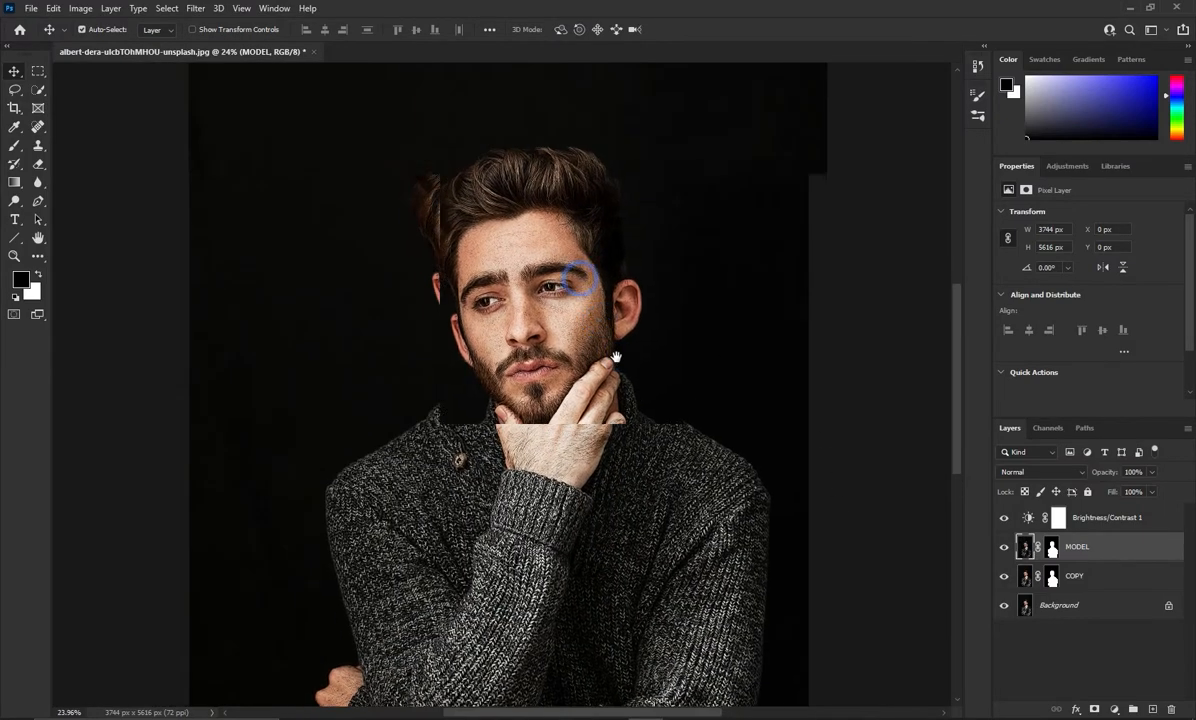
pyautogui.scroll(2, 562, 353)
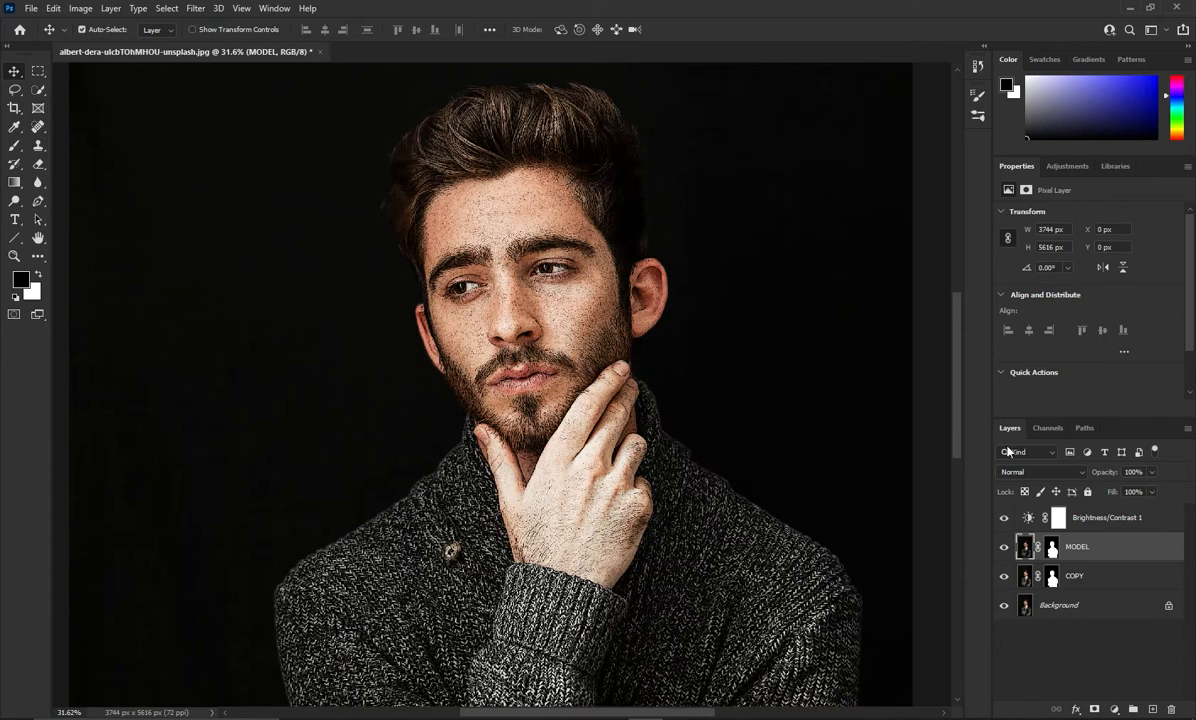
pyautogui.click(1086, 583)
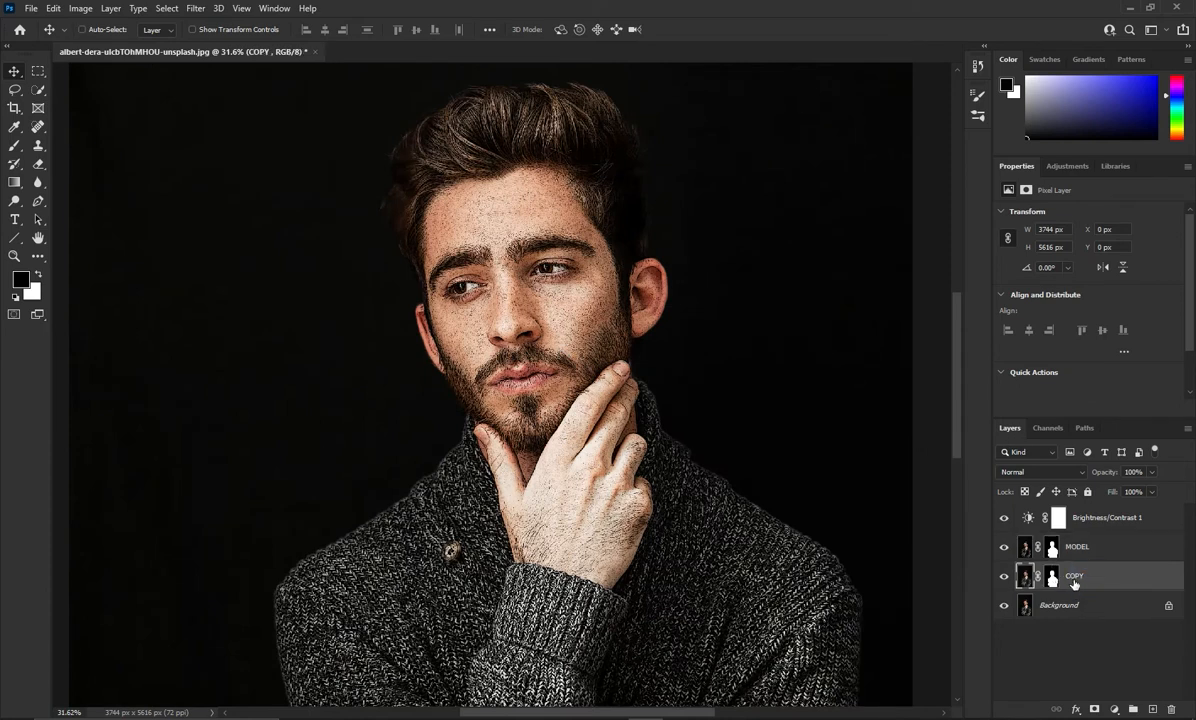
pyautogui.hotkey('ctrl', 'j')
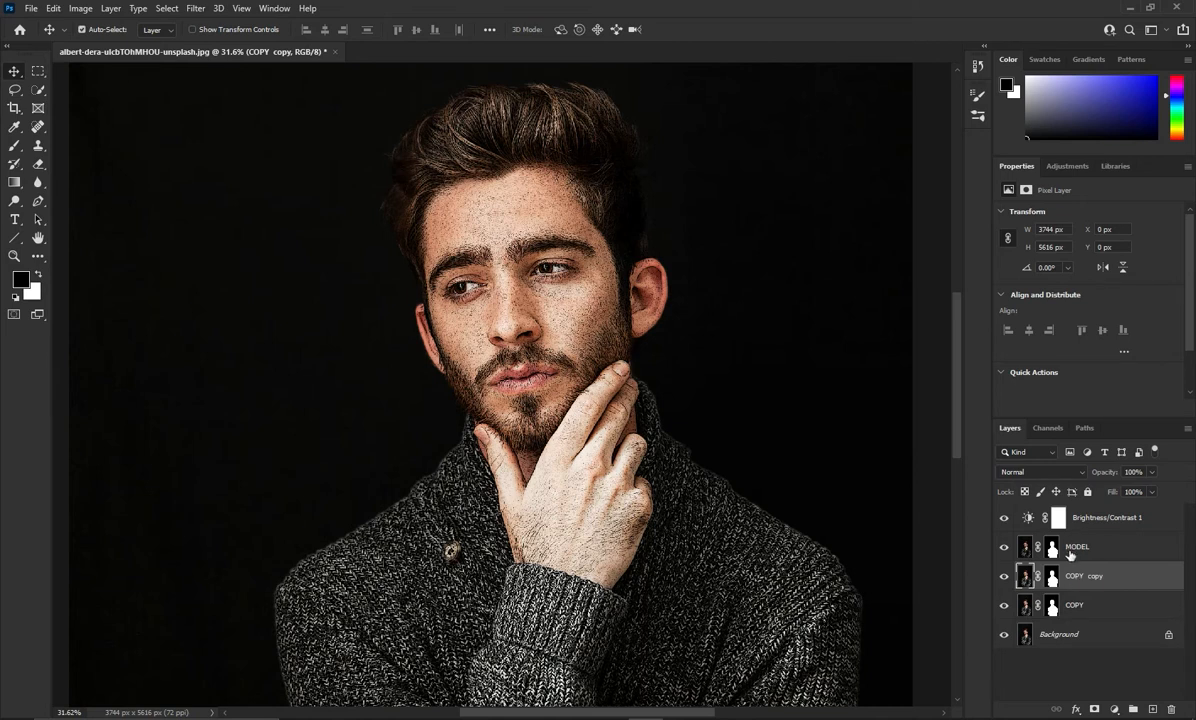
pyautogui.click(1075, 549)
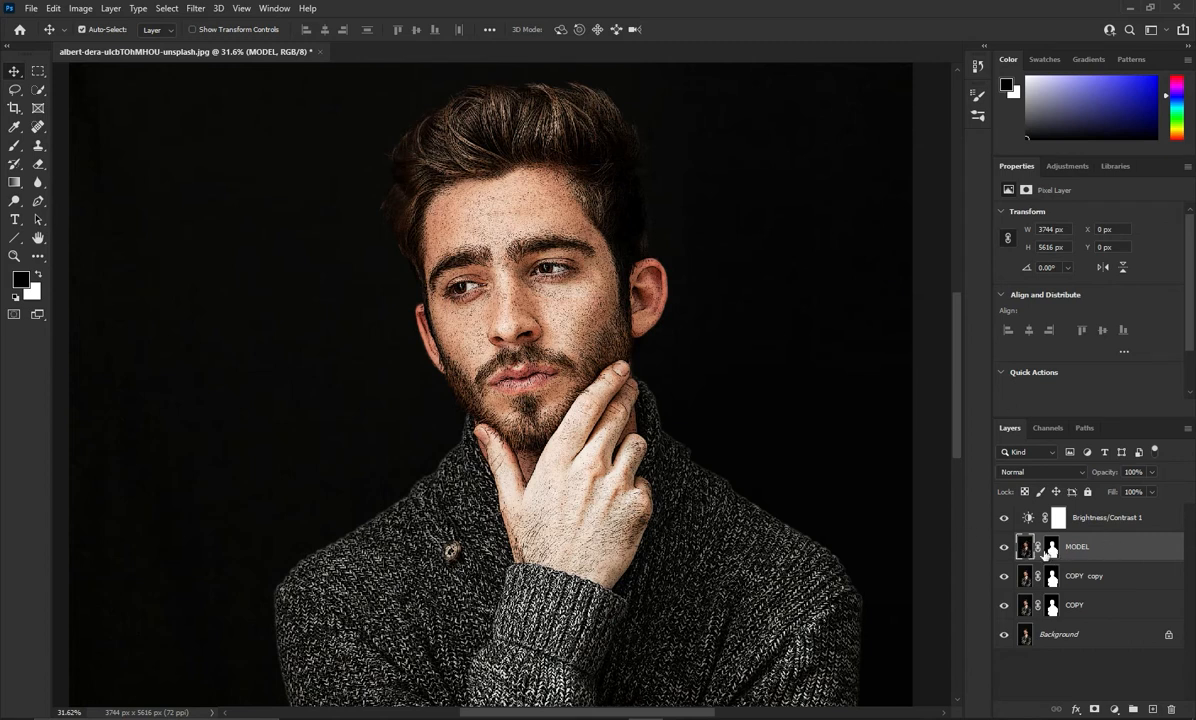
pyautogui.click(1072, 577)
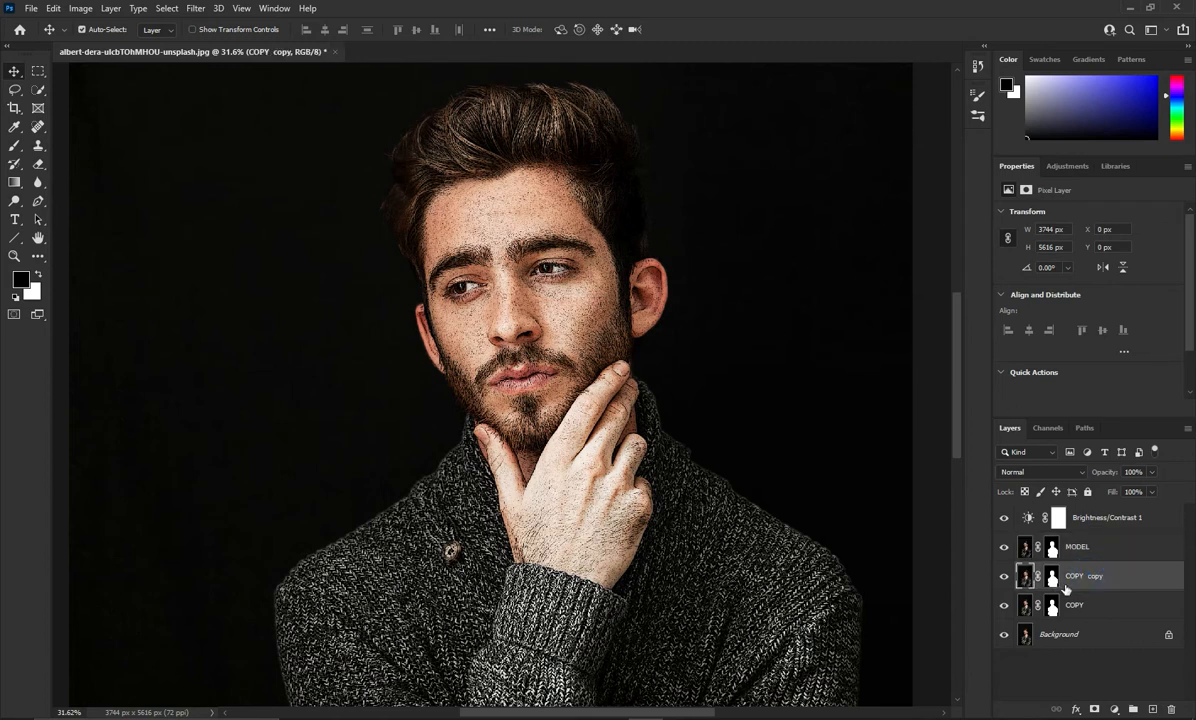
pyautogui.press('Delete')
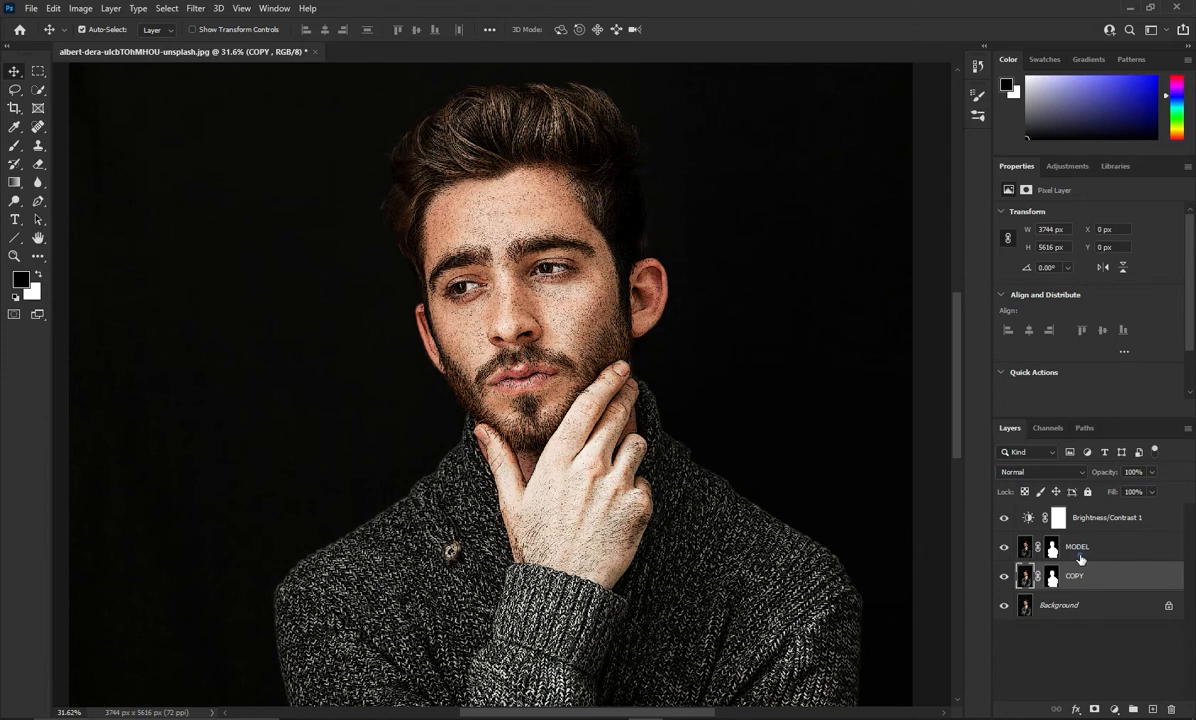
# Duplicate the MODEL layer together with its mask
pyautogui.click(1050, 551)
pyautogui.hotkey('ctrl', 'j')
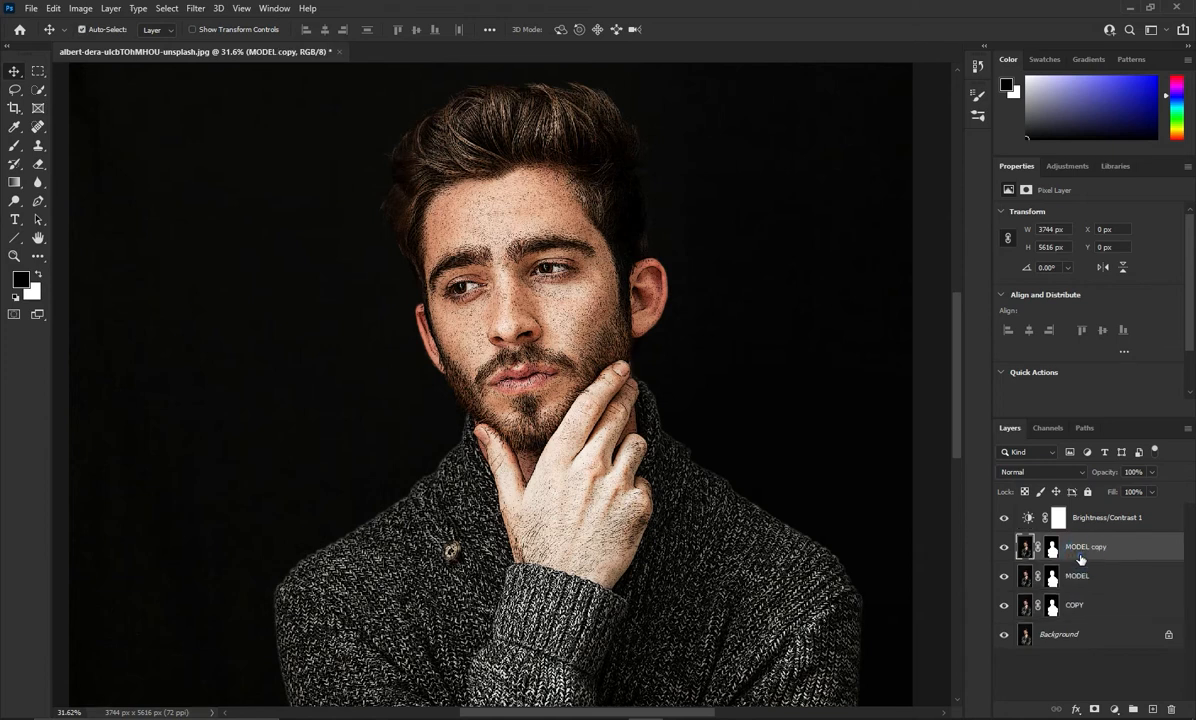
# Apply the High Pass filter to the MODEL copy layer, checking its effect on the man's face
pyautogui.click(1077, 578)
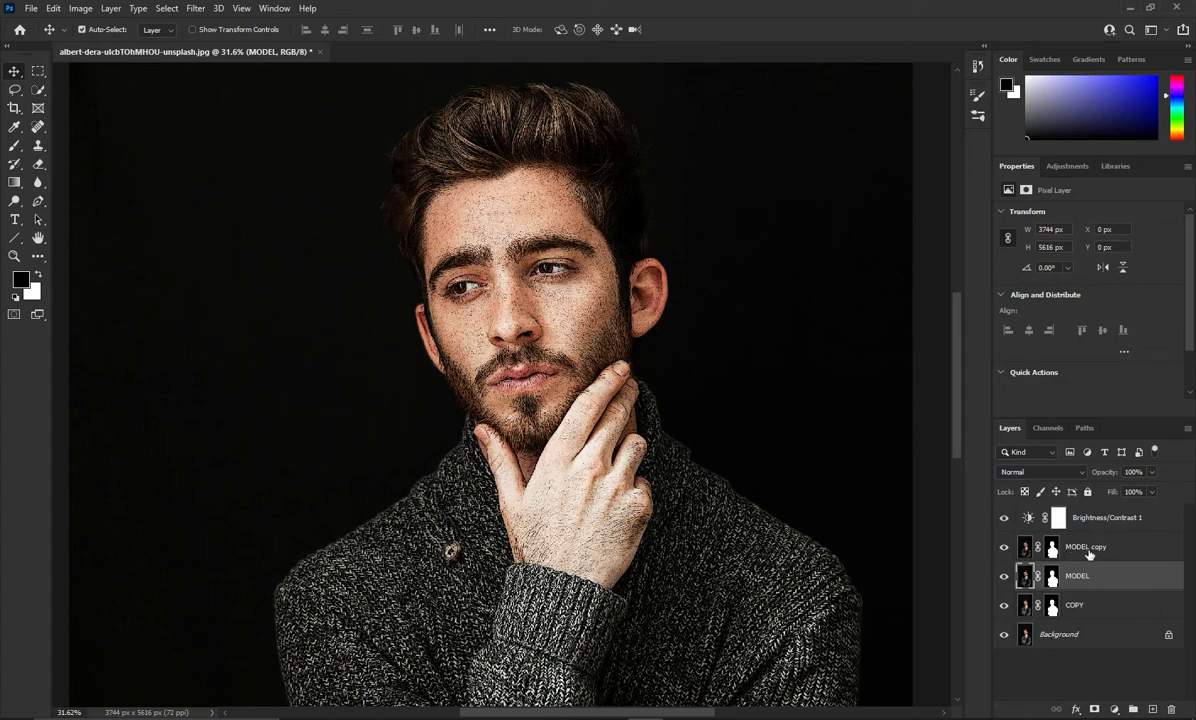
pyautogui.click(1101, 548)
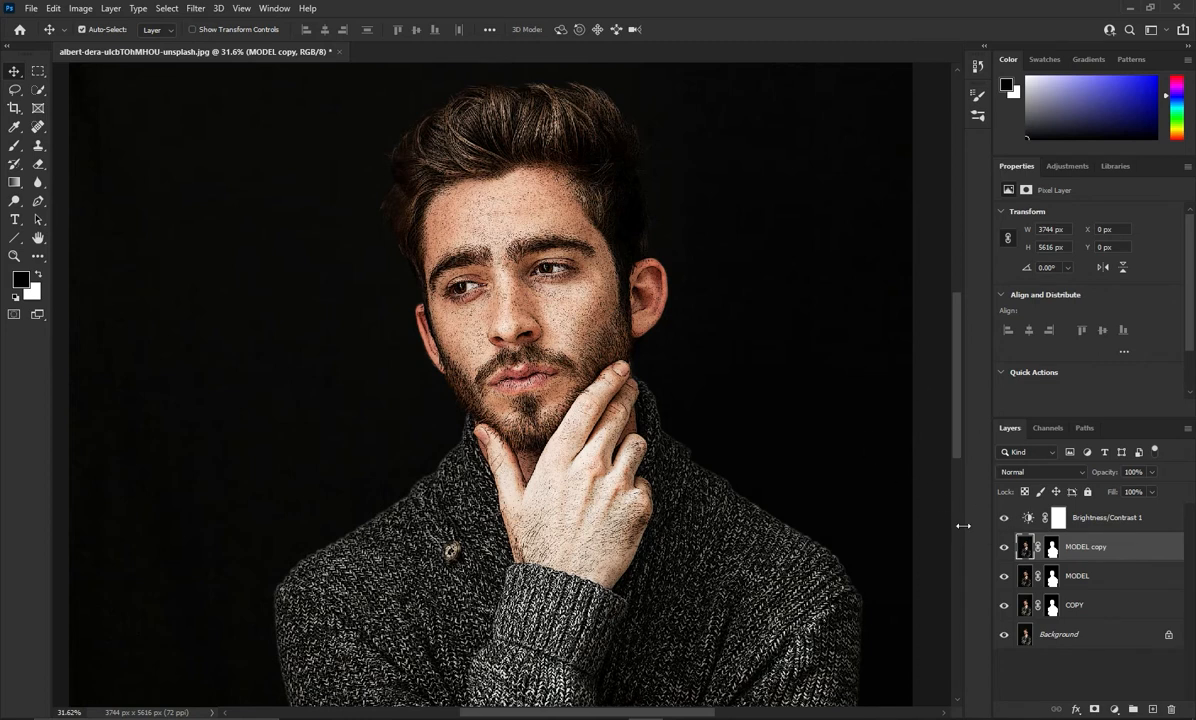
pyautogui.click(1069, 583)
pyautogui.click(1078, 552)
pyautogui.scroll(5, 386, 206)
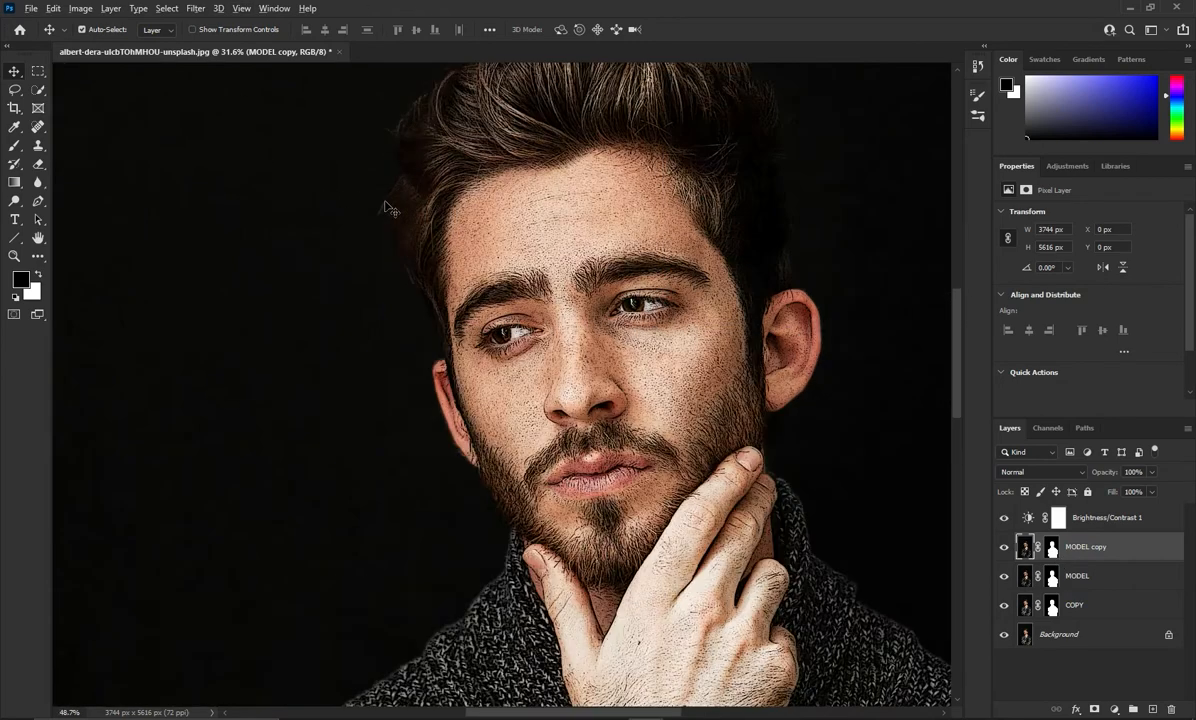
pyautogui.moveTo(566, 322); pyautogui.dragTo(487, 258)
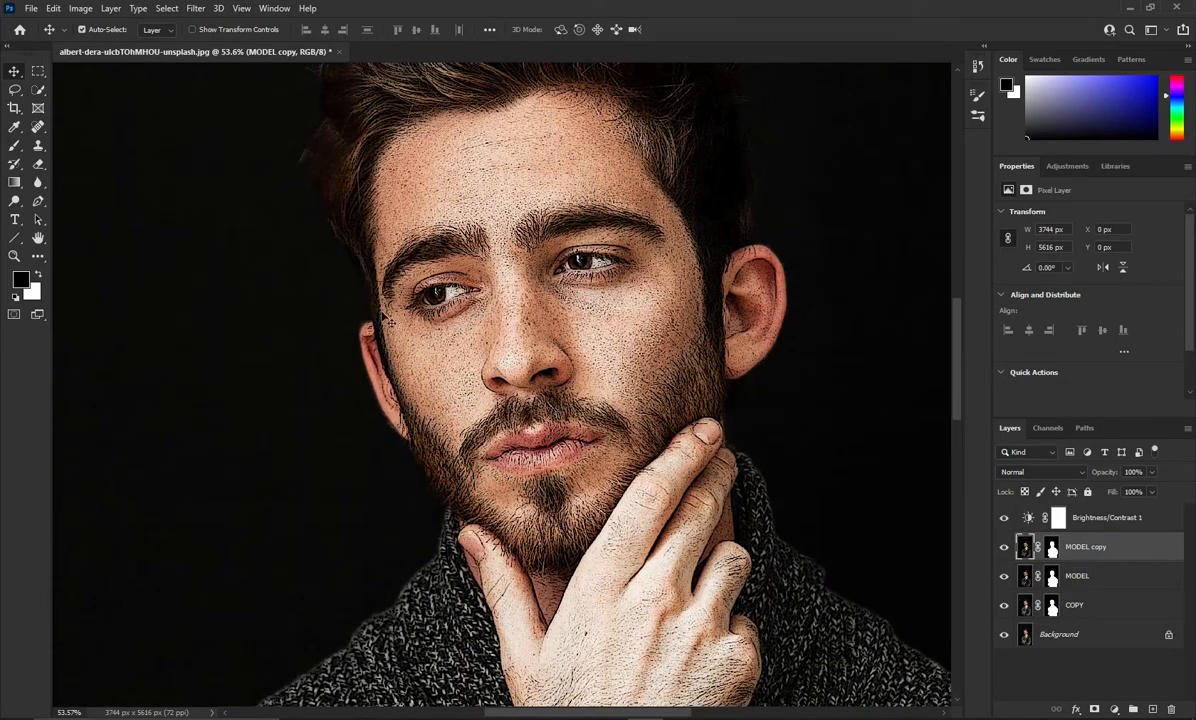
pyautogui.scroll(3, 475, 339)
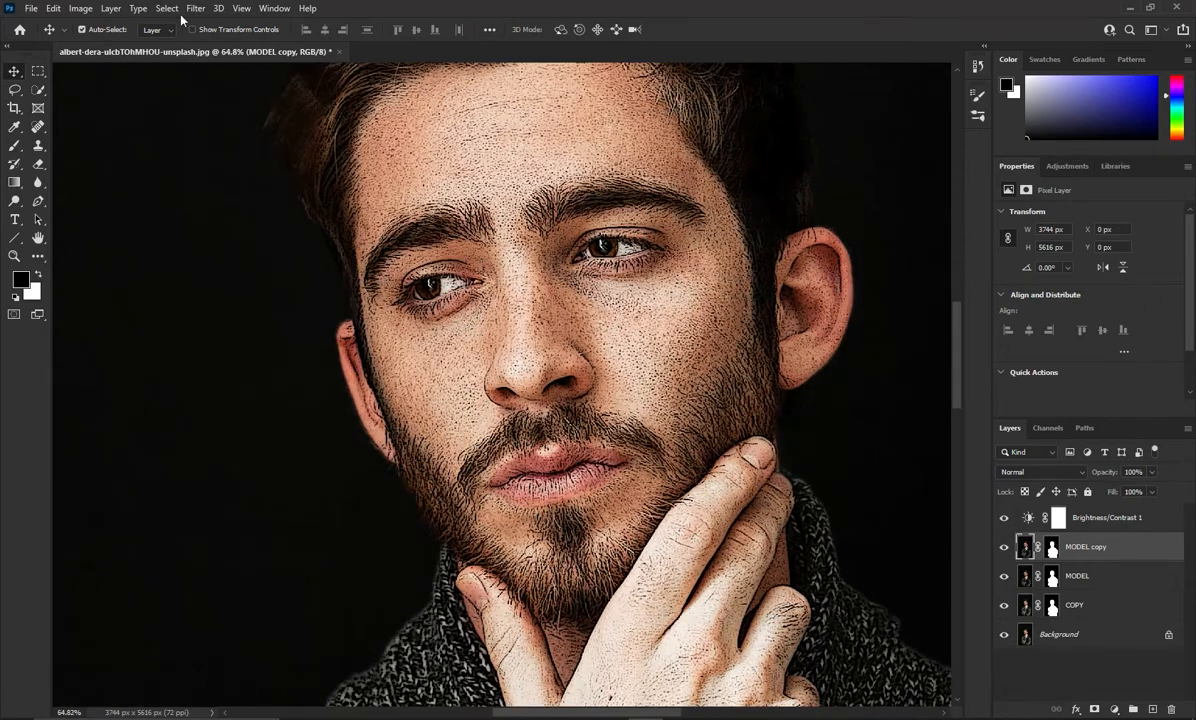
pyautogui.click(194, 9)
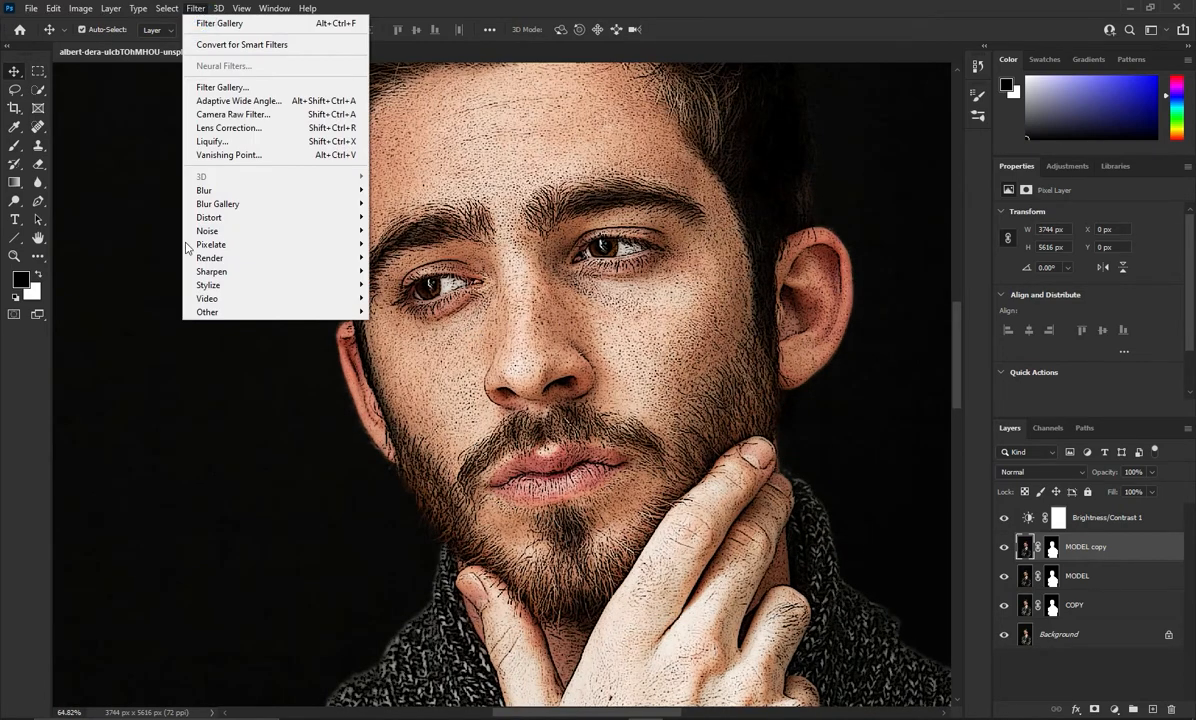
pyautogui.moveTo(207, 315)
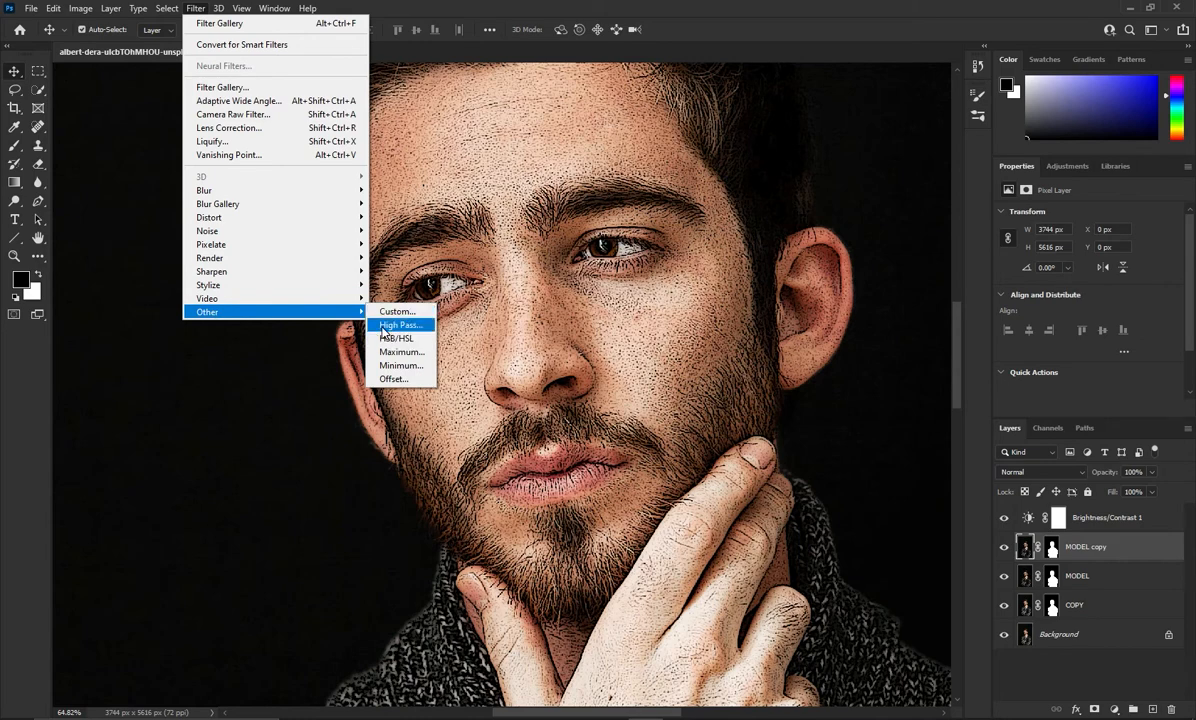
pyautogui.click(398, 325)
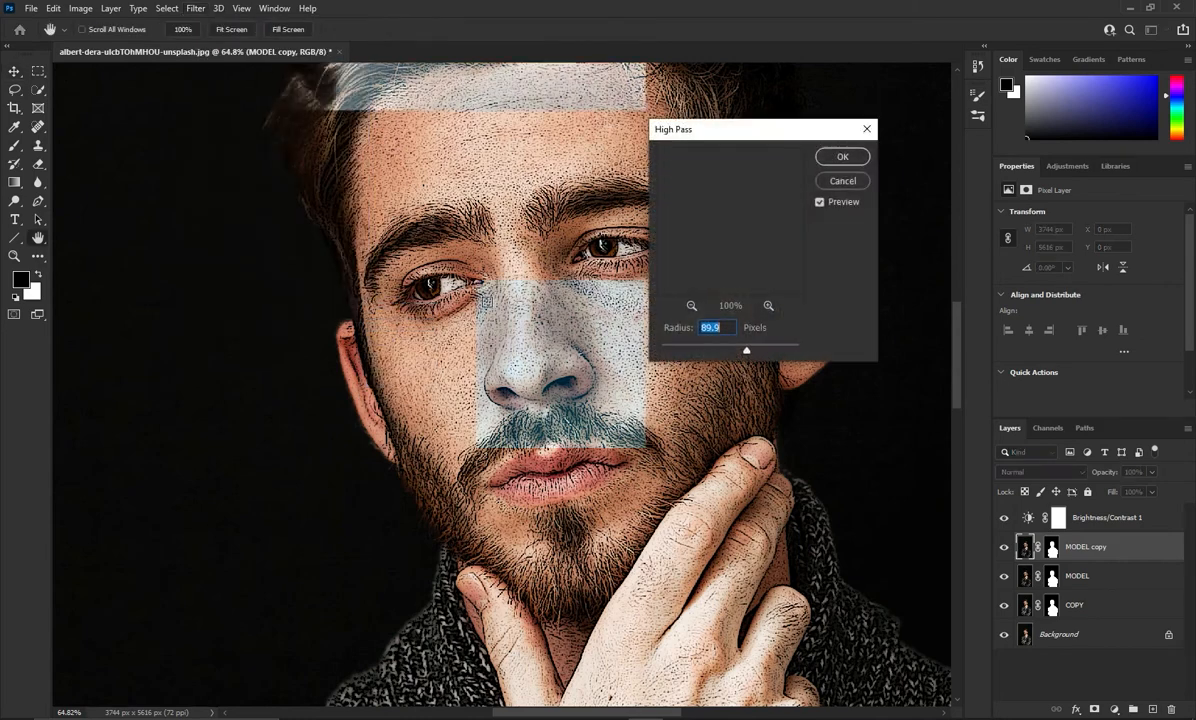
pyautogui.moveTo(766, 139); pyautogui.dragTo(853, 154)
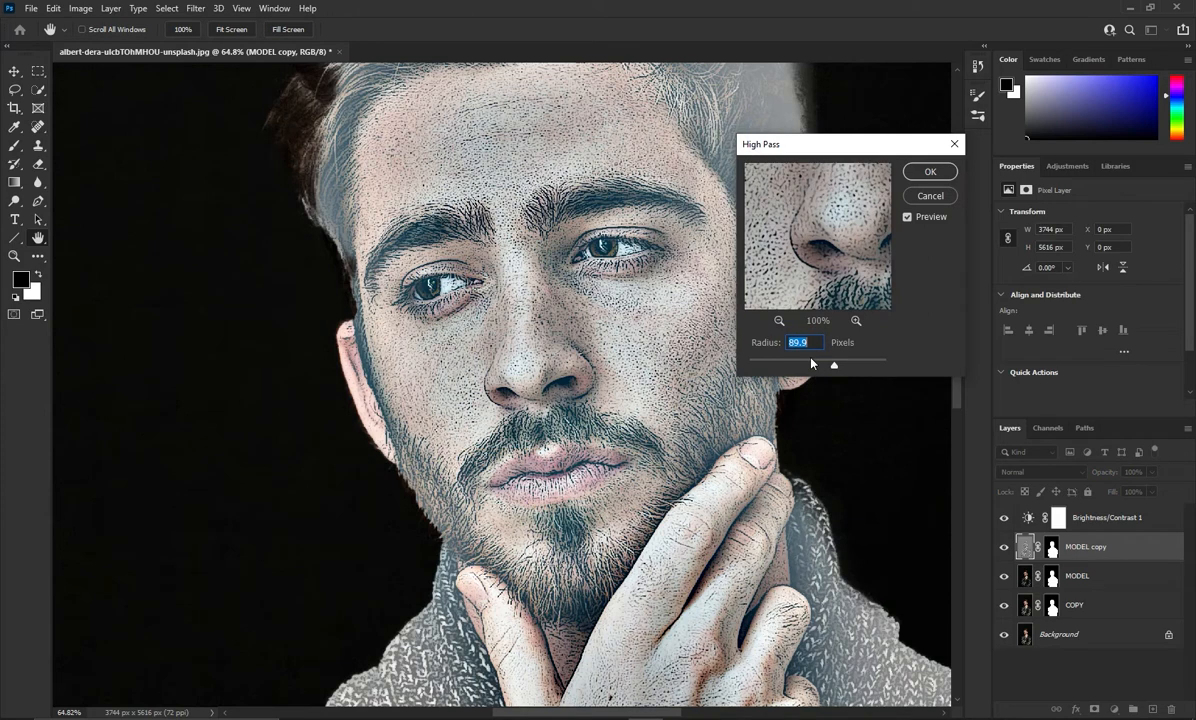
pyautogui.click(928, 171)
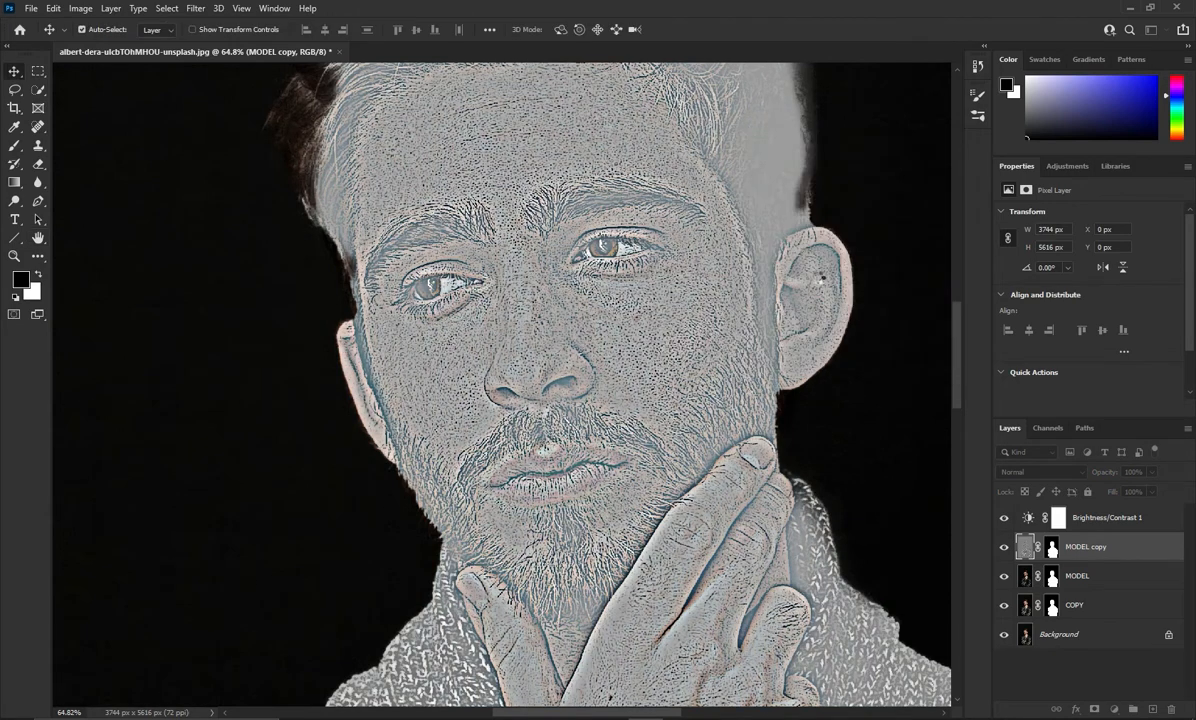
# Compare blend modes for the MODEL copy layer and set it to Overlay
pyautogui.click(1038, 472)
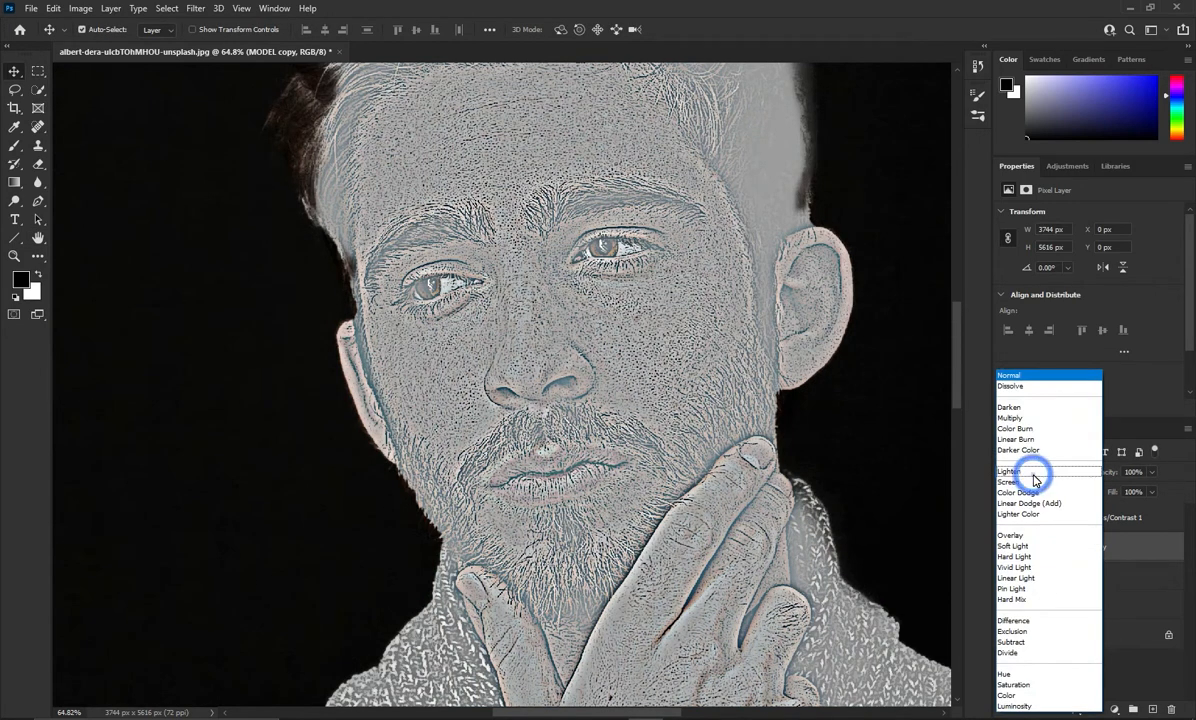
pyautogui.press('Down')
pyautogui.press('Down')
pyautogui.press('Down')
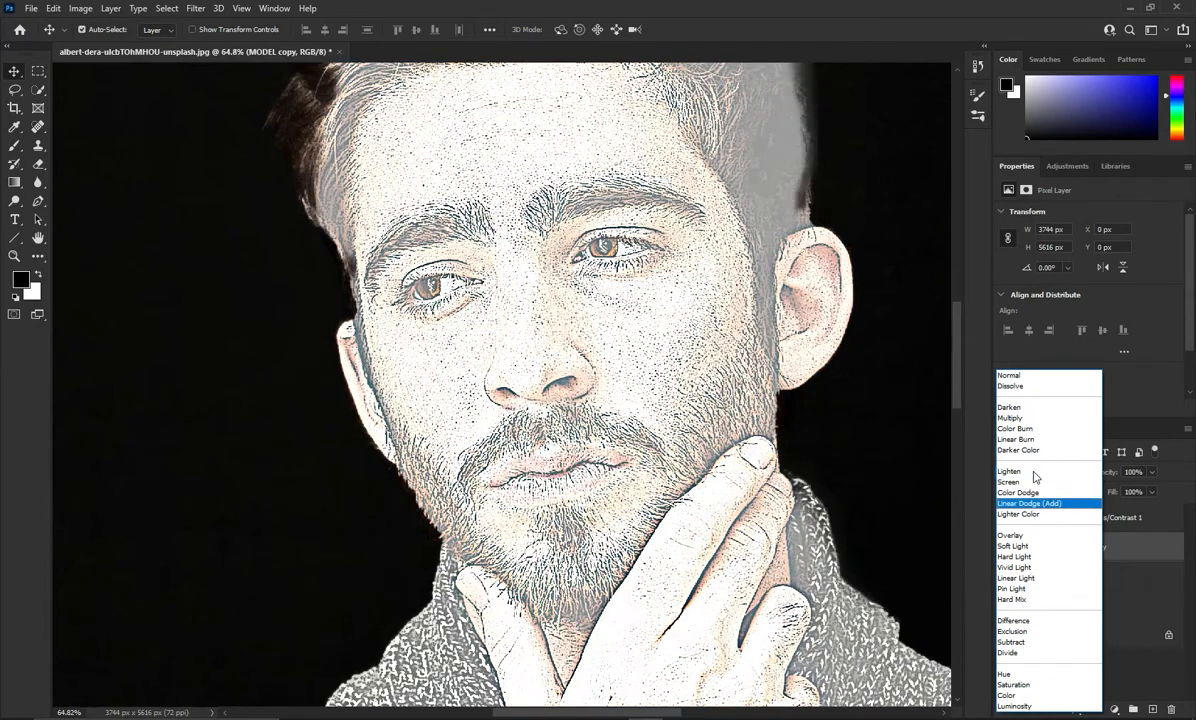
pyautogui.press('Down')
pyautogui.press('Down')
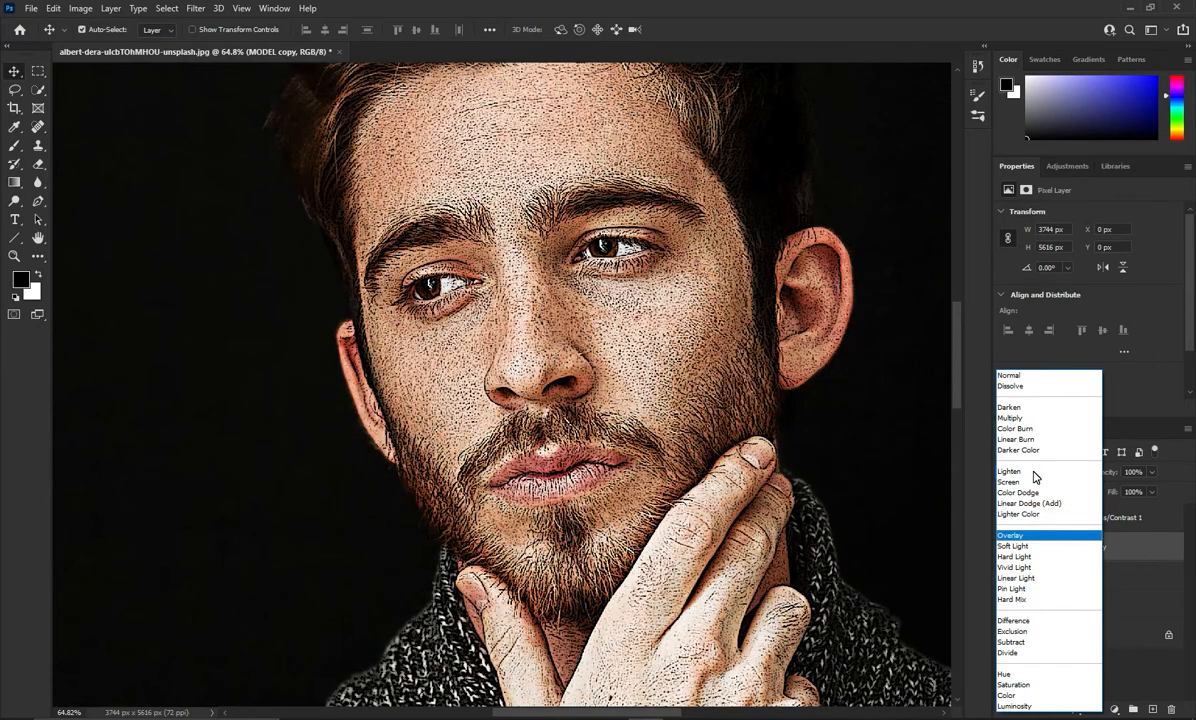
pyautogui.click(1013, 536)
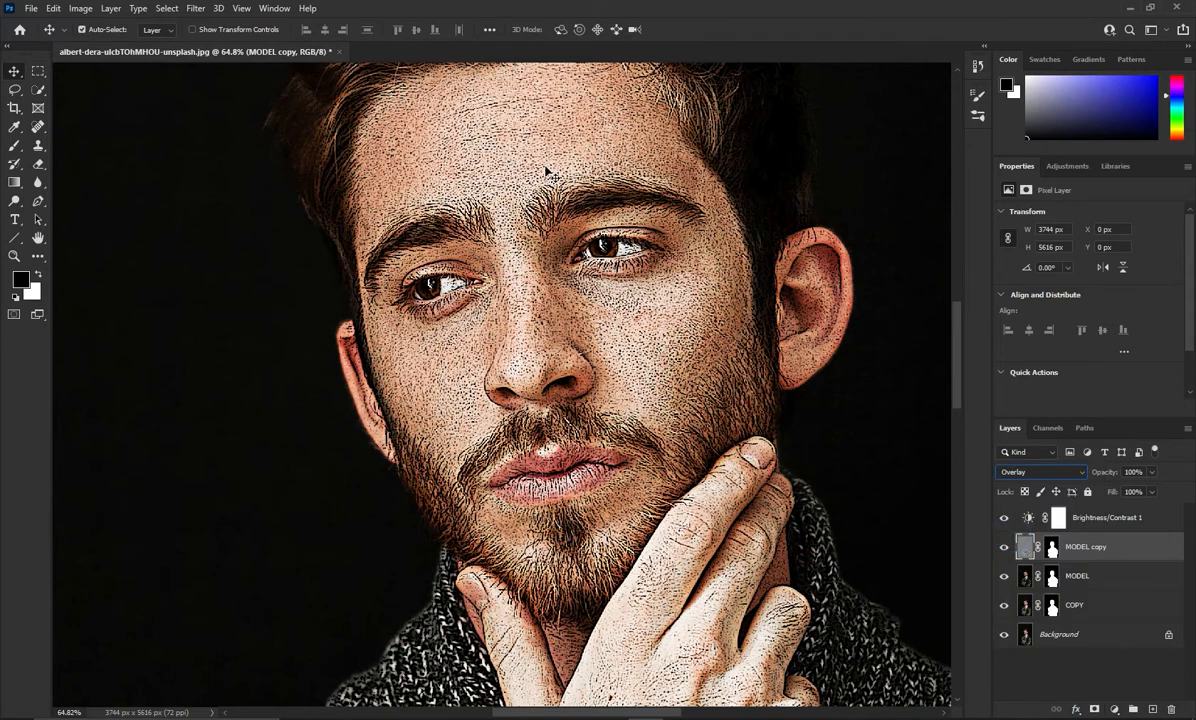
# Apply the Diffuse filter to the MODEL copy layer in Anisotropic mode, comparing it with Normal in the magnified preview
pyautogui.click(200, 9)
pyautogui.moveTo(234, 290)
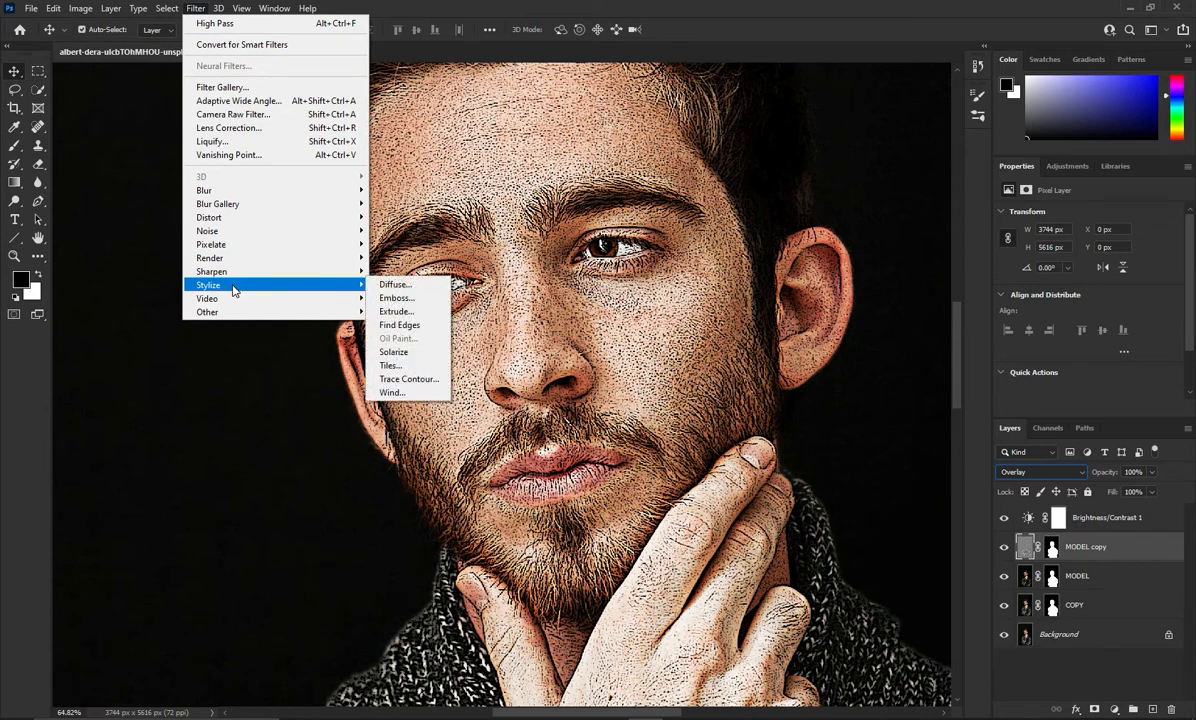
pyautogui.click(395, 284)
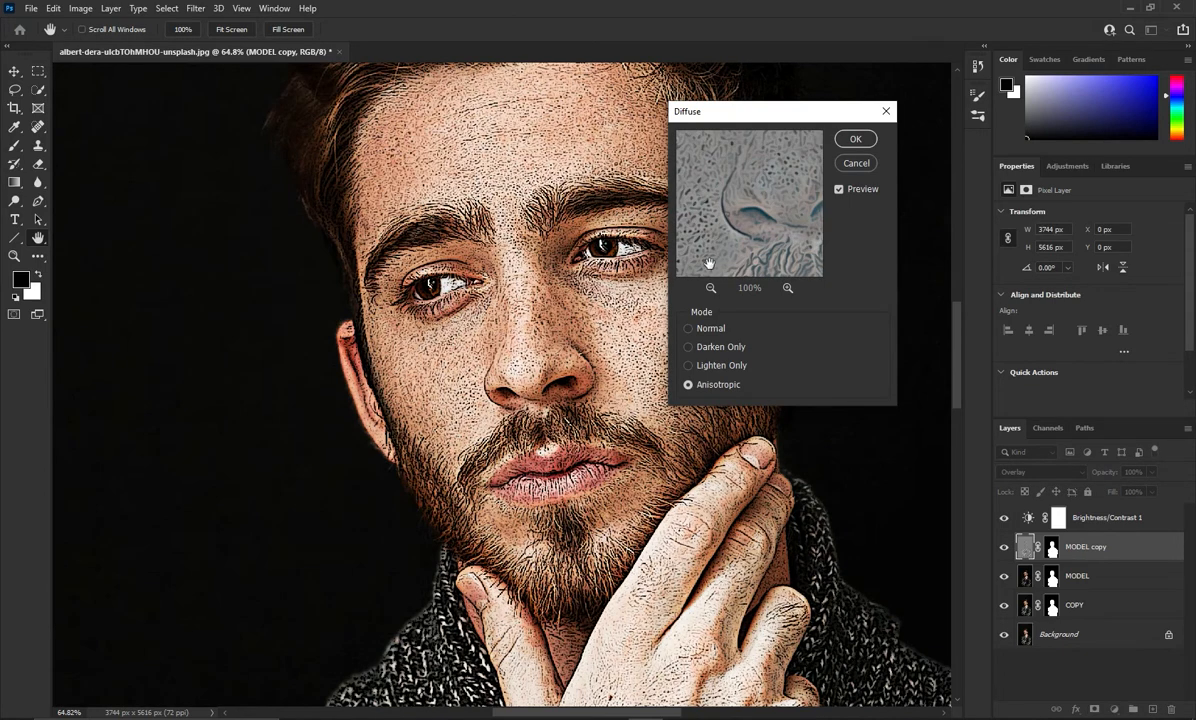
pyautogui.click(710, 288)
pyautogui.click(788, 288)
pyautogui.click(788, 288)
pyautogui.click(710, 288)
pyautogui.click(690, 328)
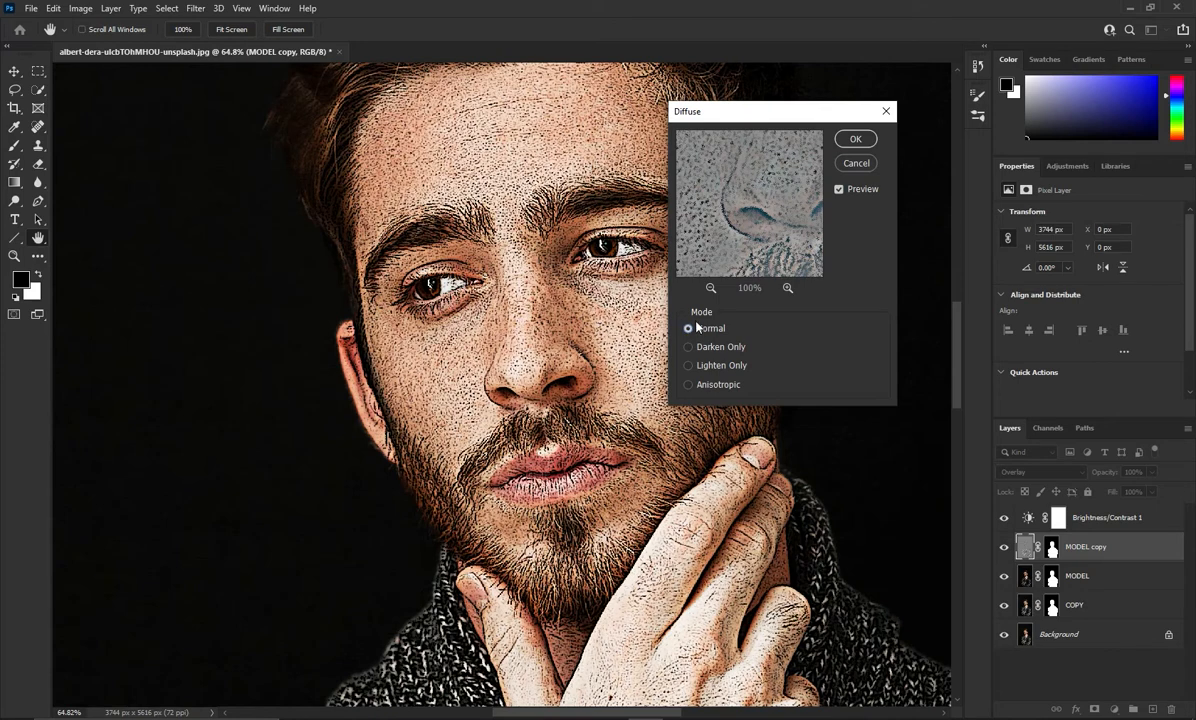
pyautogui.click(689, 386)
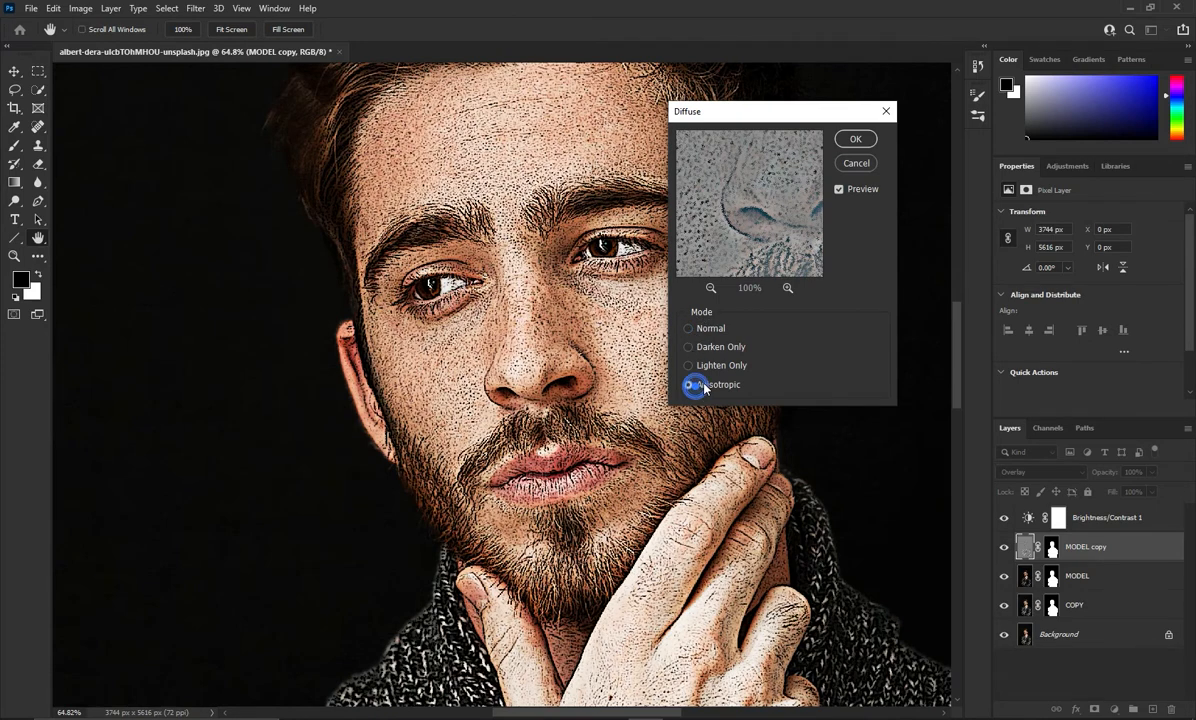
pyautogui.click(788, 289)
pyautogui.click(774, 238)
pyautogui.click(701, 331)
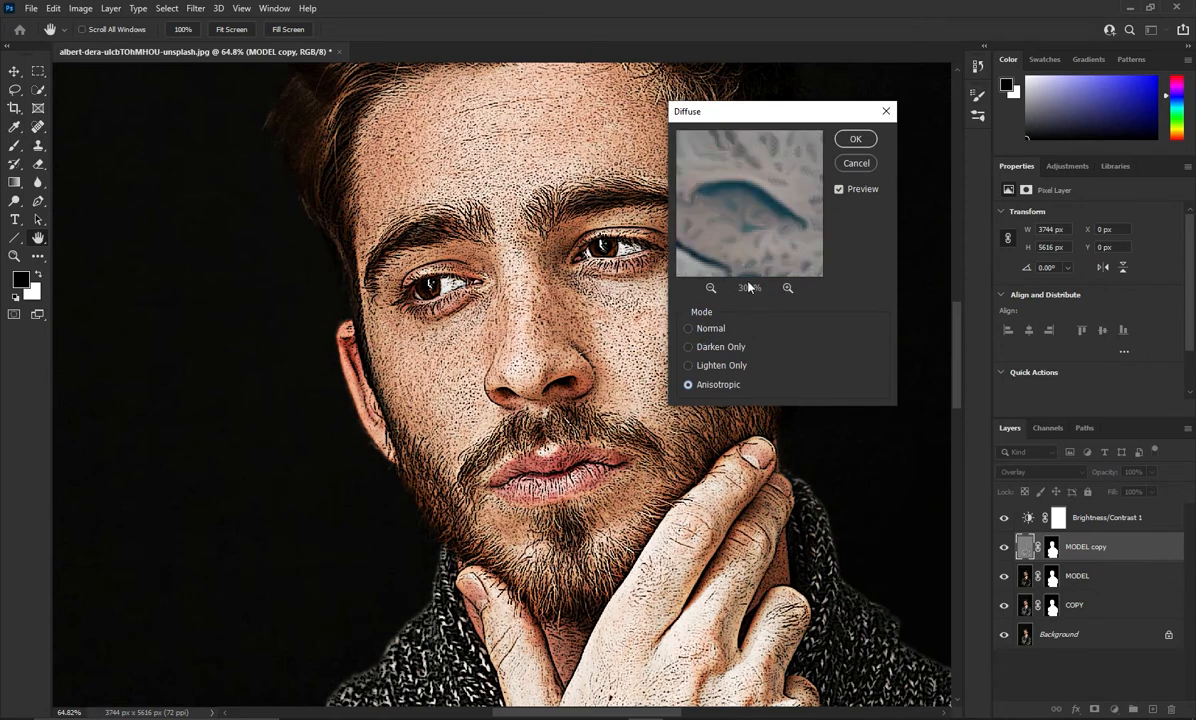
pyautogui.click(856, 140)
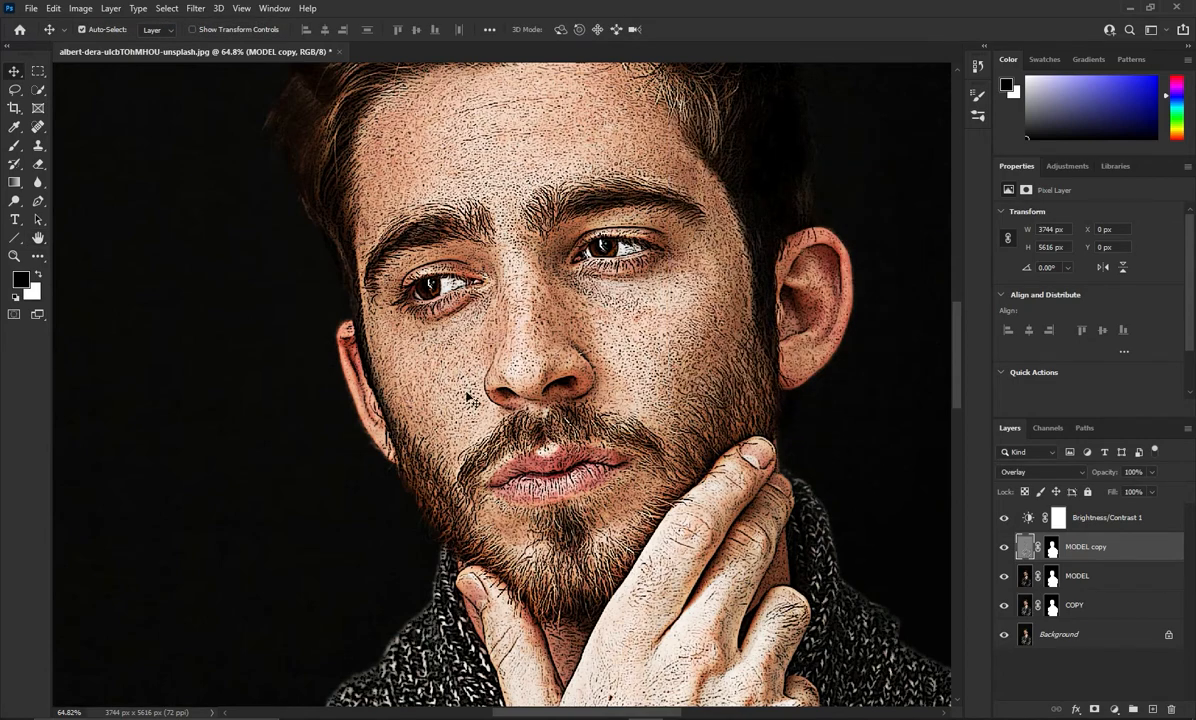
# Inspect the filtered face up close and duplicate the MODEL copy layer together with its mask
pyautogui.scroll(5, 470, 430)
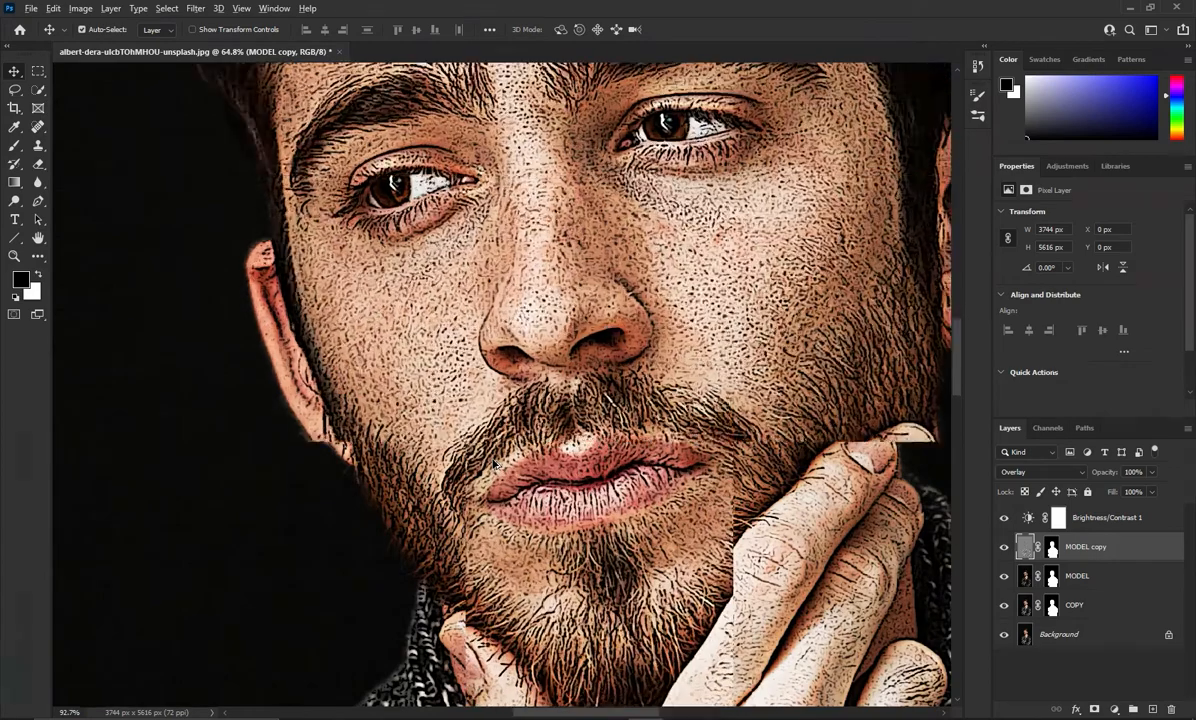
pyautogui.scroll(1, 495, 463)
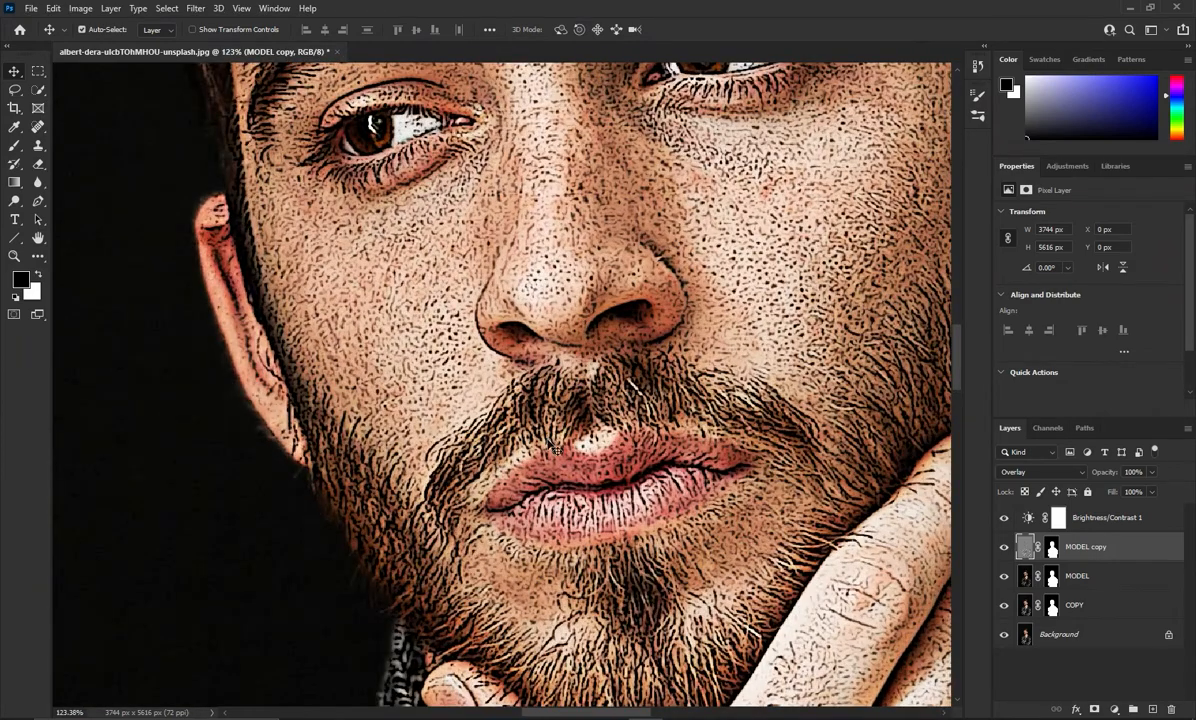
pyautogui.scroll(-6, 548, 440)
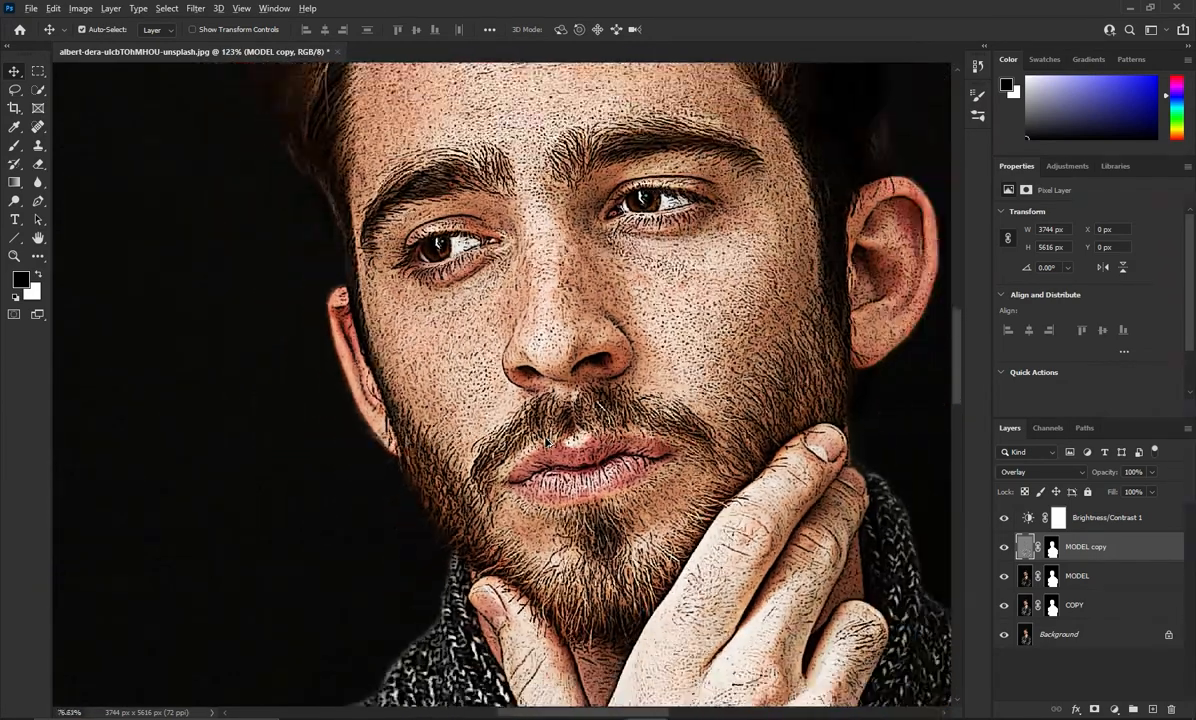
pyautogui.scroll(-3, 548, 440)
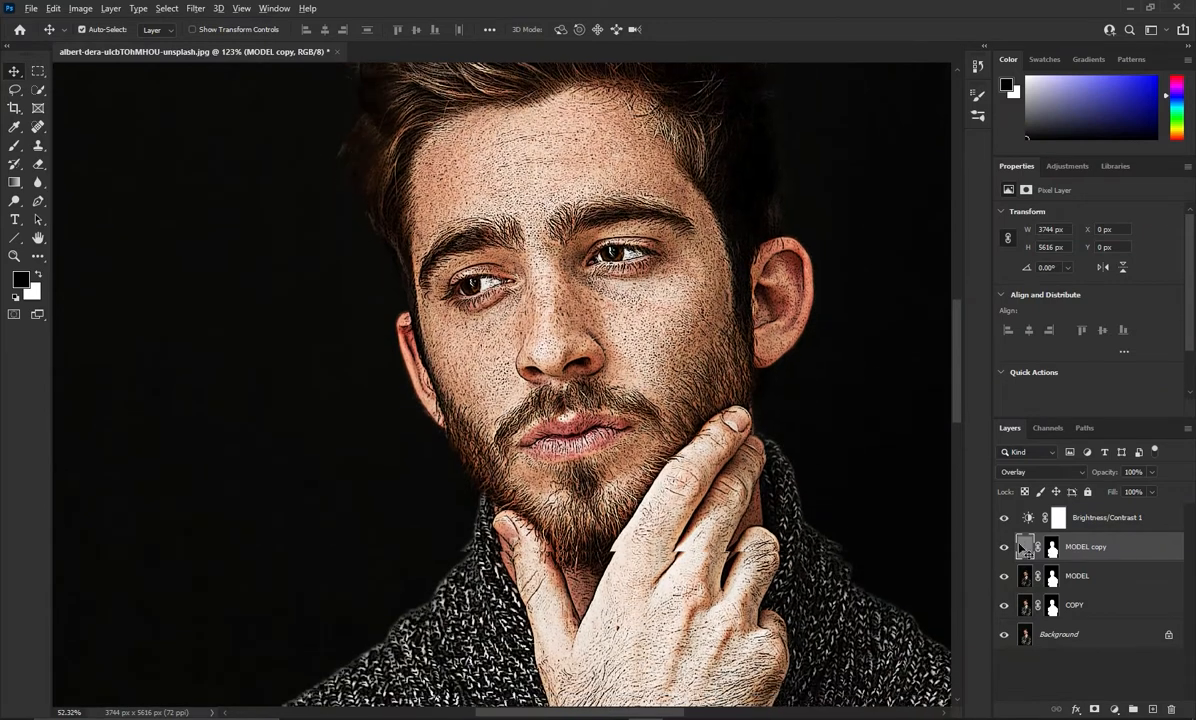
pyautogui.click(1062, 578)
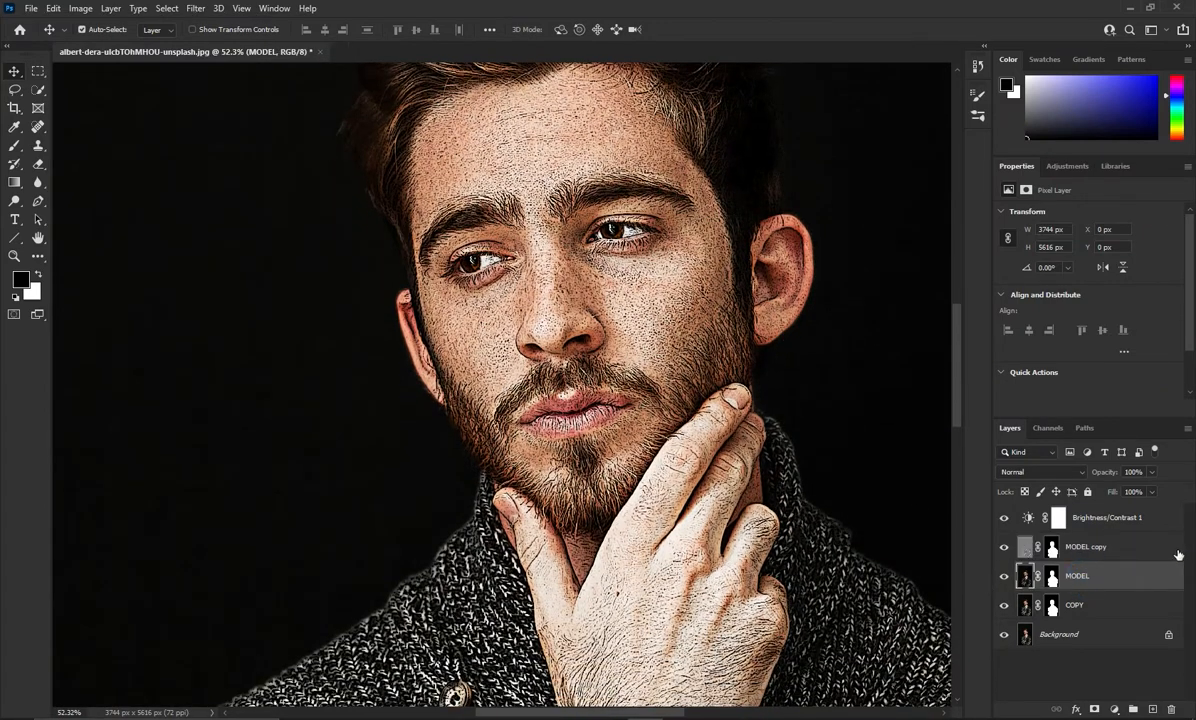
pyautogui.click(1079, 551)
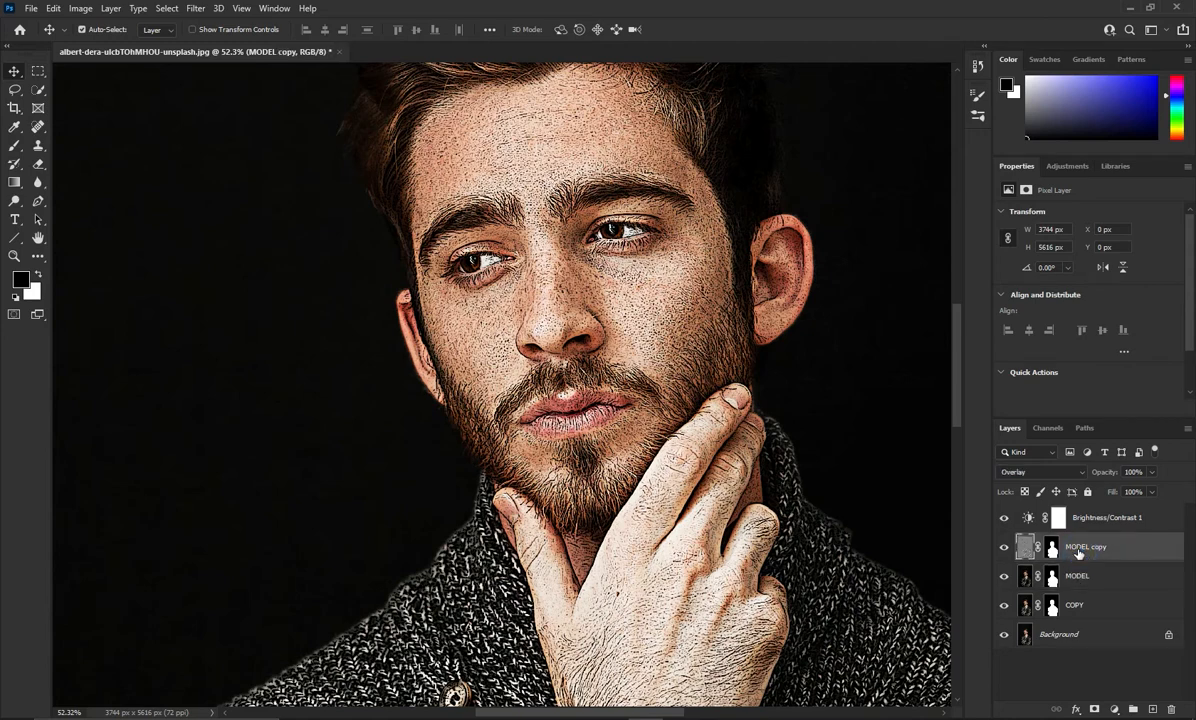
pyautogui.hotkey('ctrl', 'j')
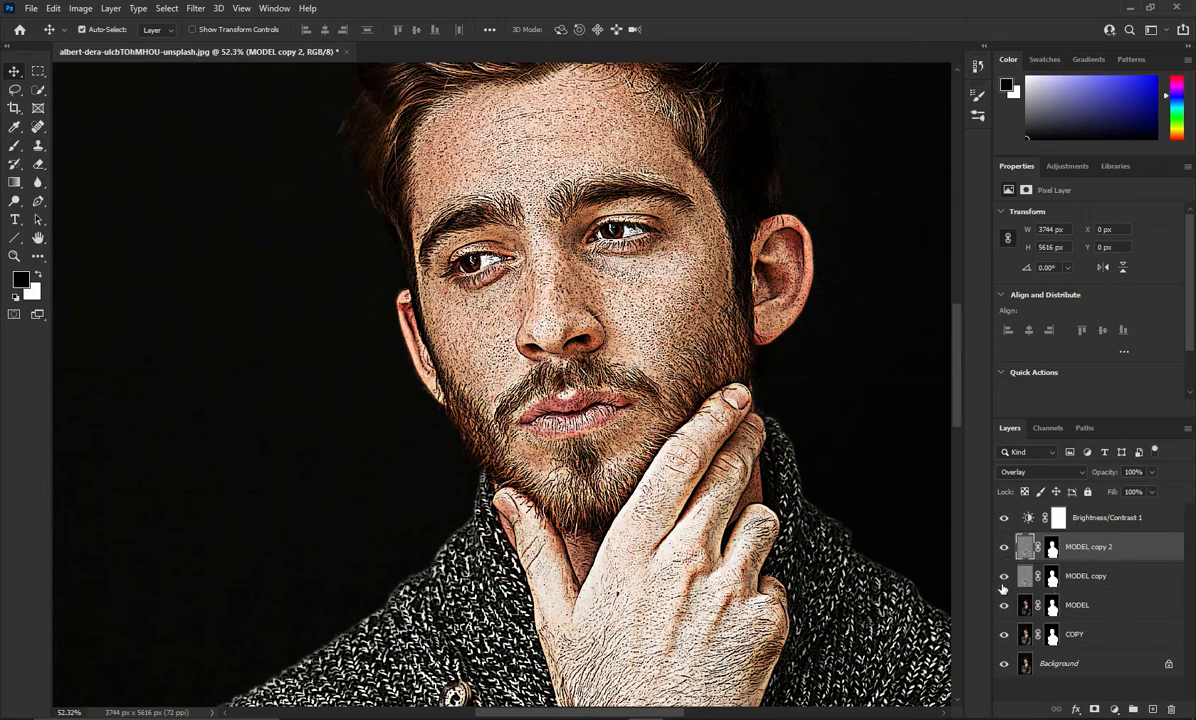
# Hide the MODEL copy layer and rename the new duplicate above it MODEL
pyautogui.doubleClick(1072, 547)
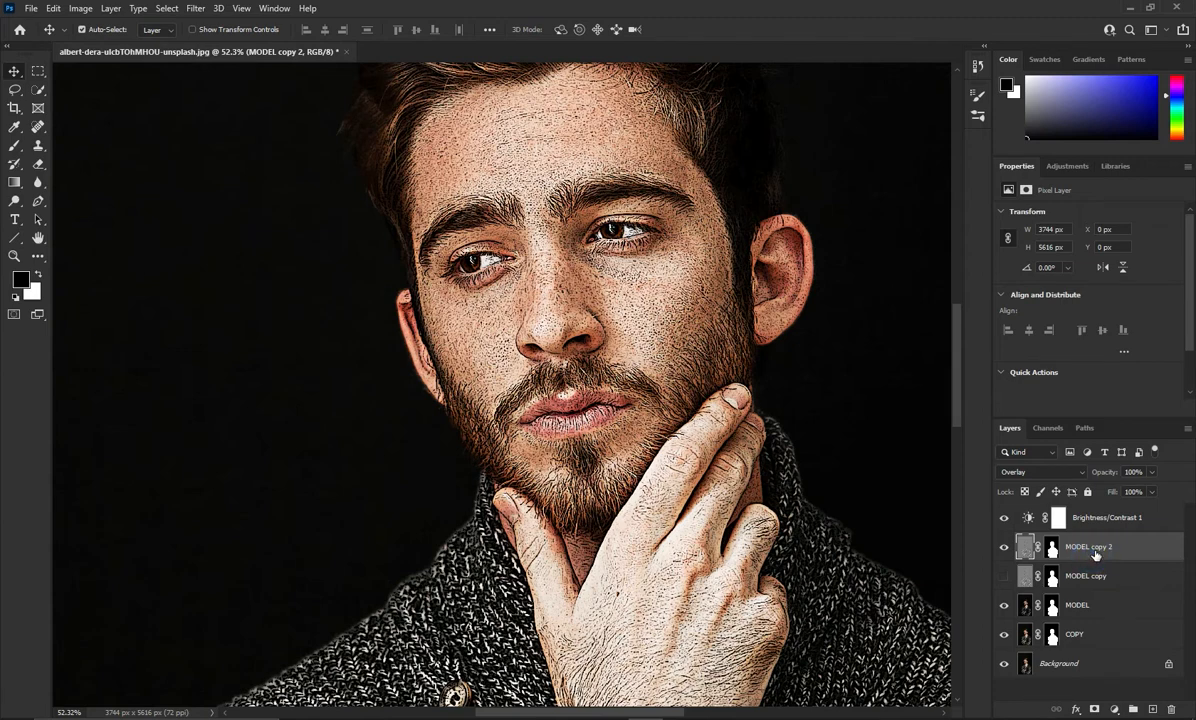
pyautogui.click(1005, 546)
pyautogui.write('MODEL')
pyautogui.press('Return')
# Start an Unsharp Mask on the upper MODEL layer with a 150% amount and a 378.4-pixel radius
pyautogui.click(195, 8)
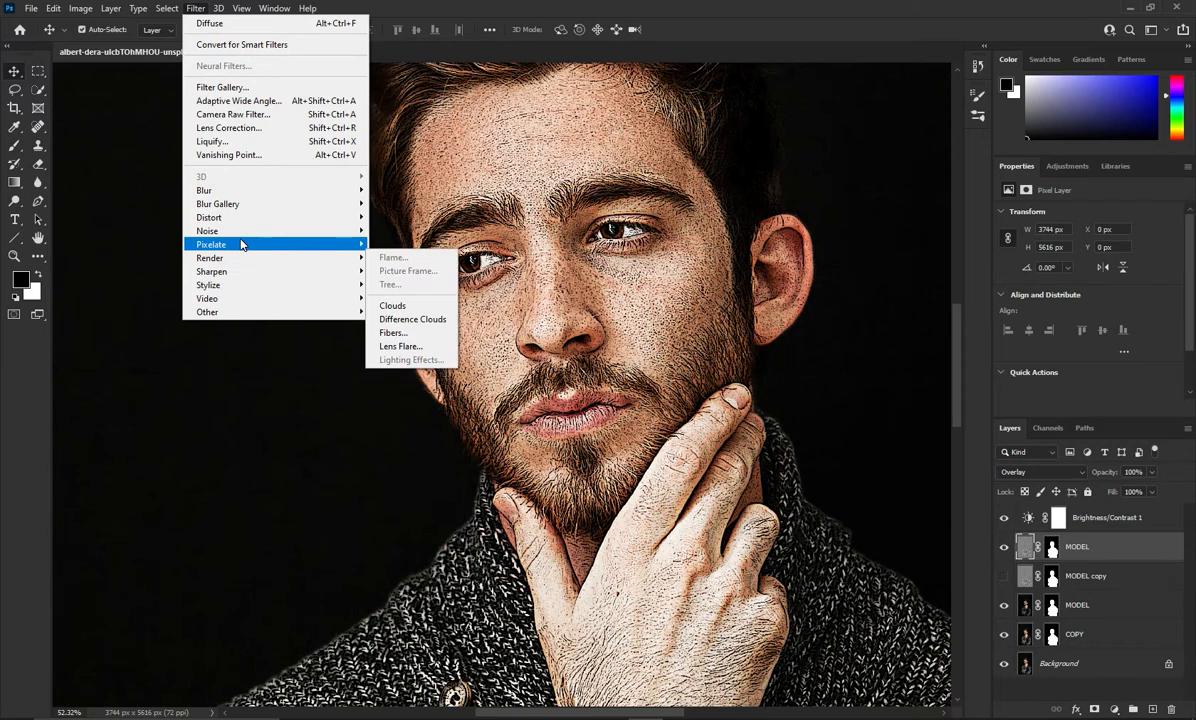
pyautogui.moveTo(240, 231)
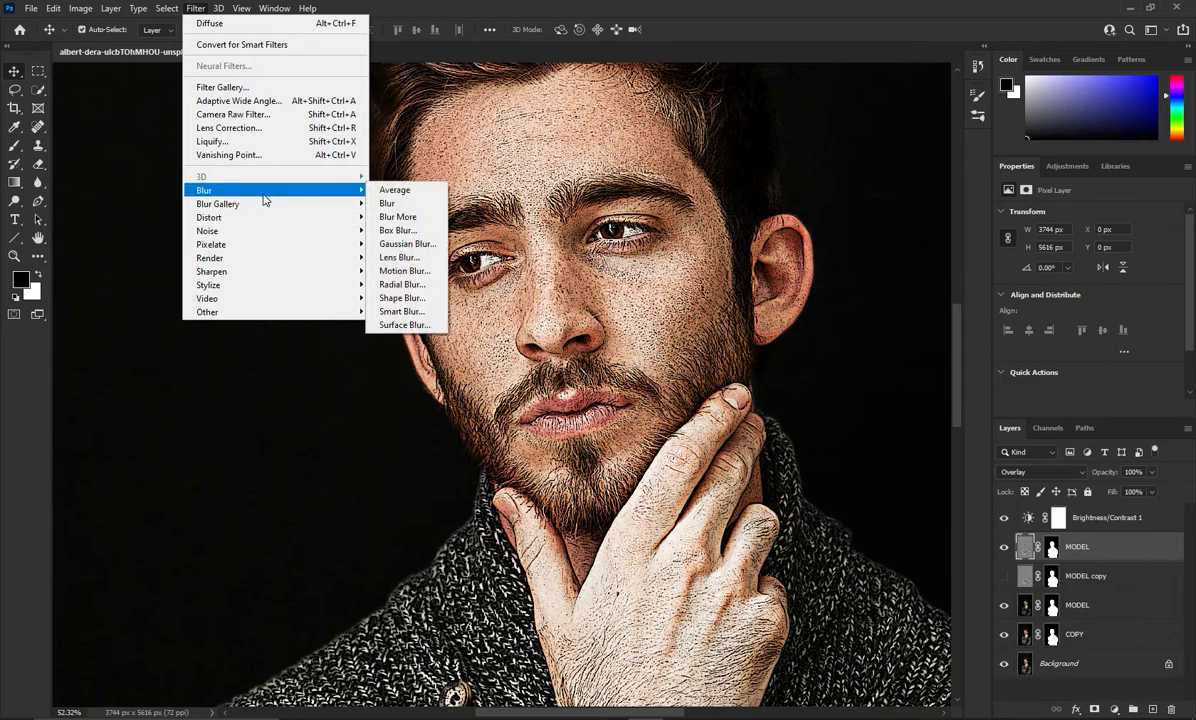
pyautogui.moveTo(249, 312)
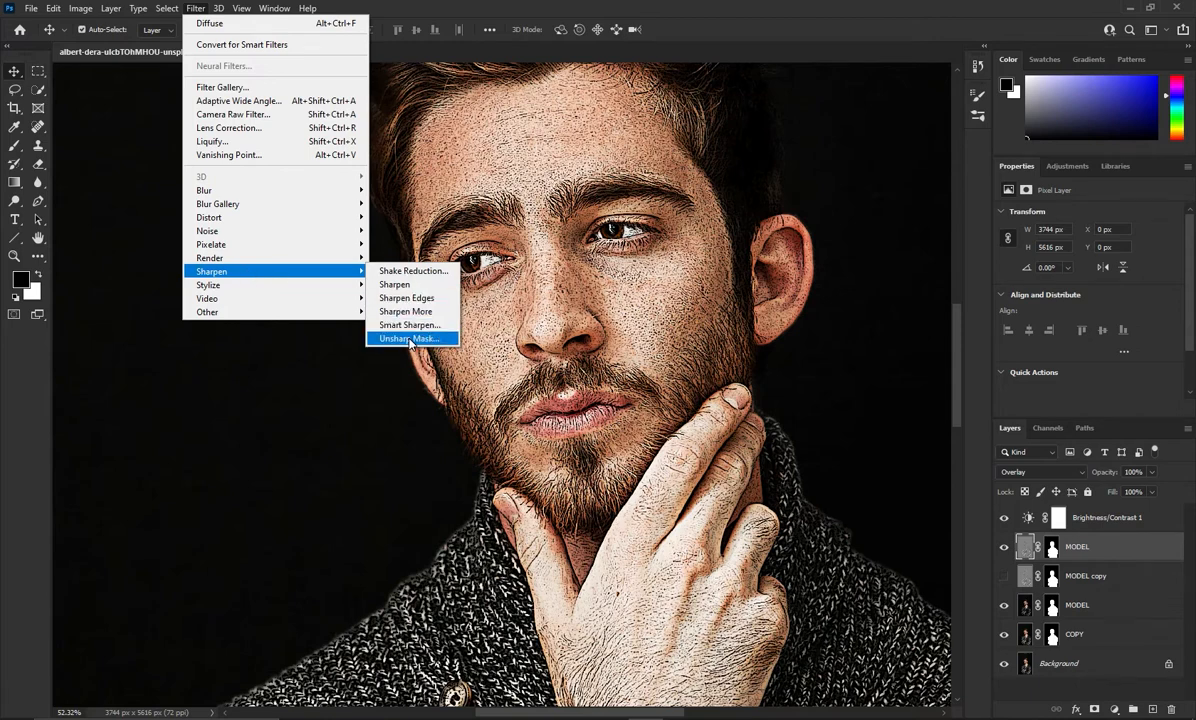
pyautogui.click(410, 340)
pyautogui.moveTo(766, 421); pyautogui.dragTo(822, 423)
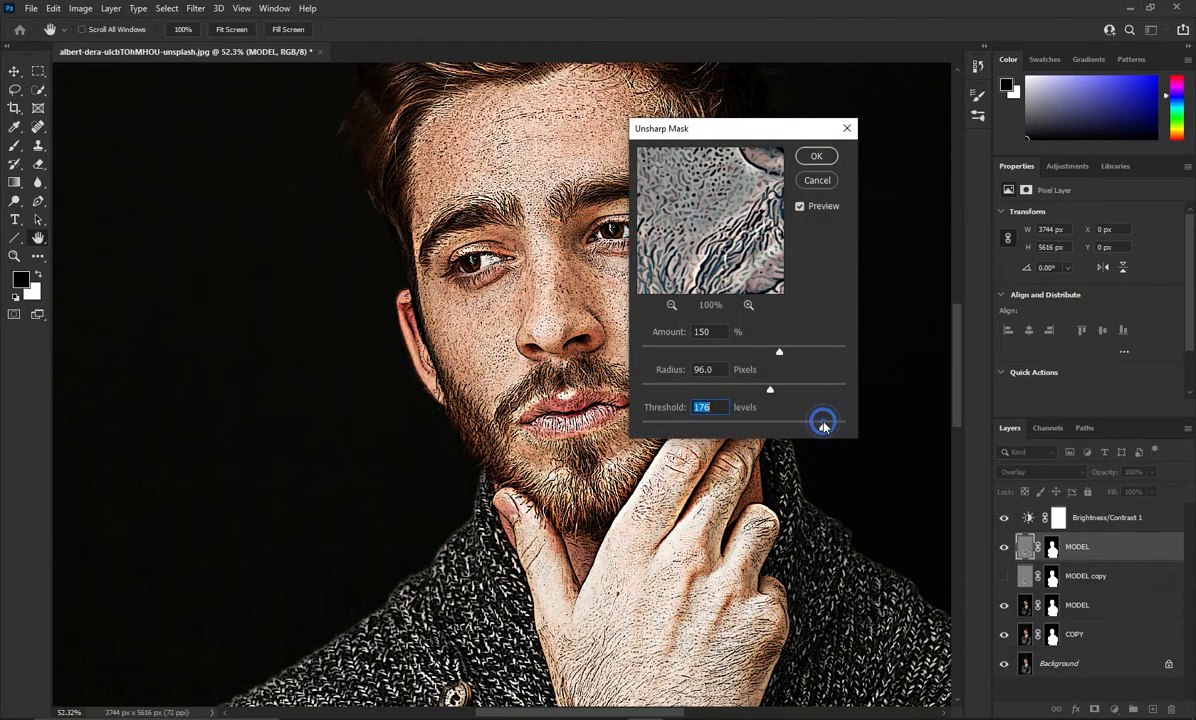
pyautogui.click(685, 389)
pyautogui.click(816, 389)
# Compare Unsharp Mask thresholds of 2, 35 and 70 levels and apply the filter at 70
pyautogui.click(644, 427)
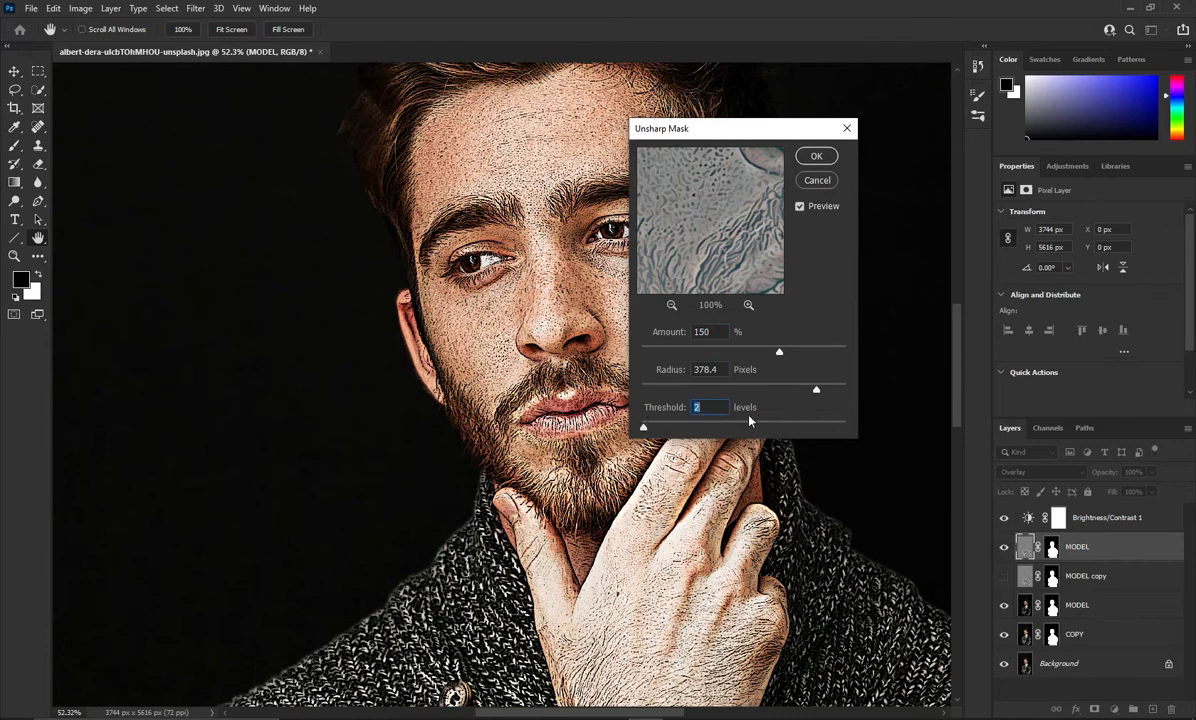
pyautogui.click(679, 427)
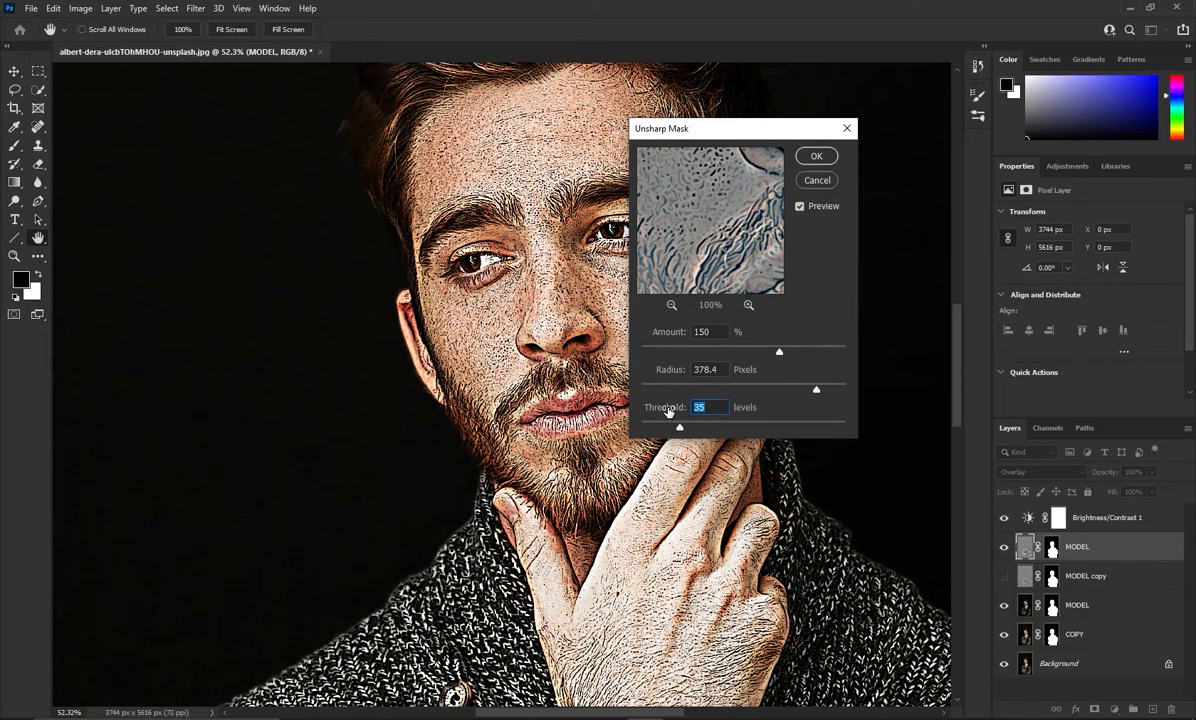
pyautogui.click(718, 427)
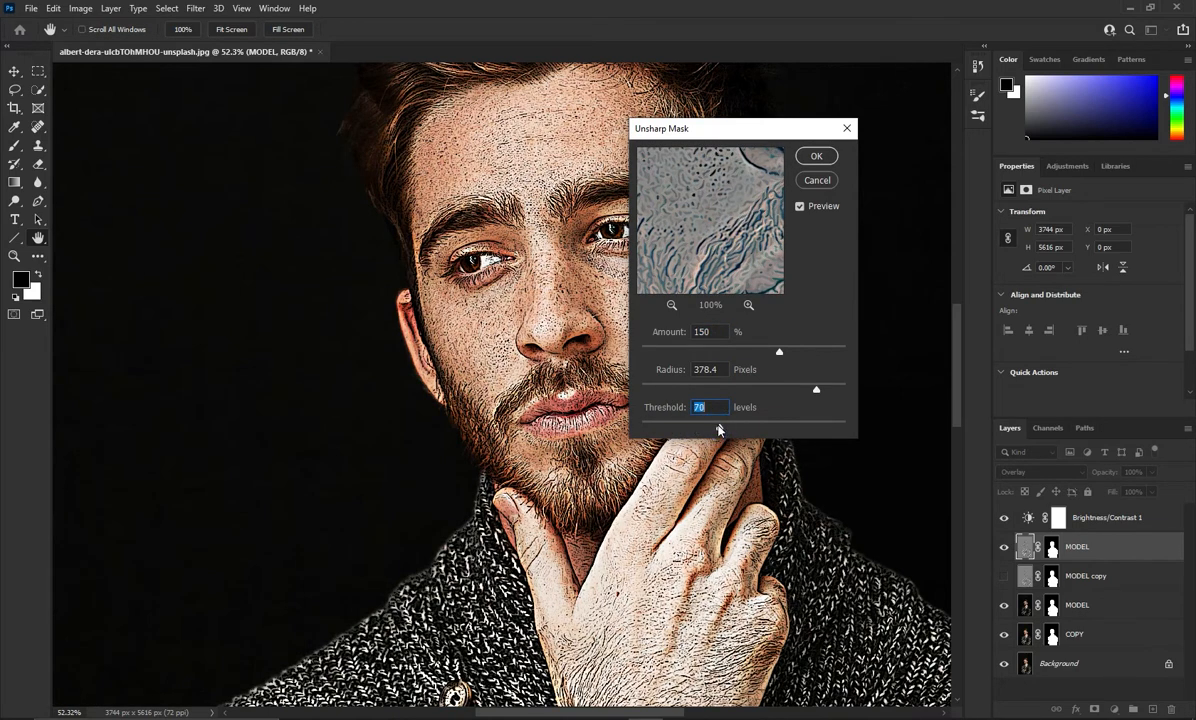
pyautogui.click(815, 156)
pyautogui.press('v')
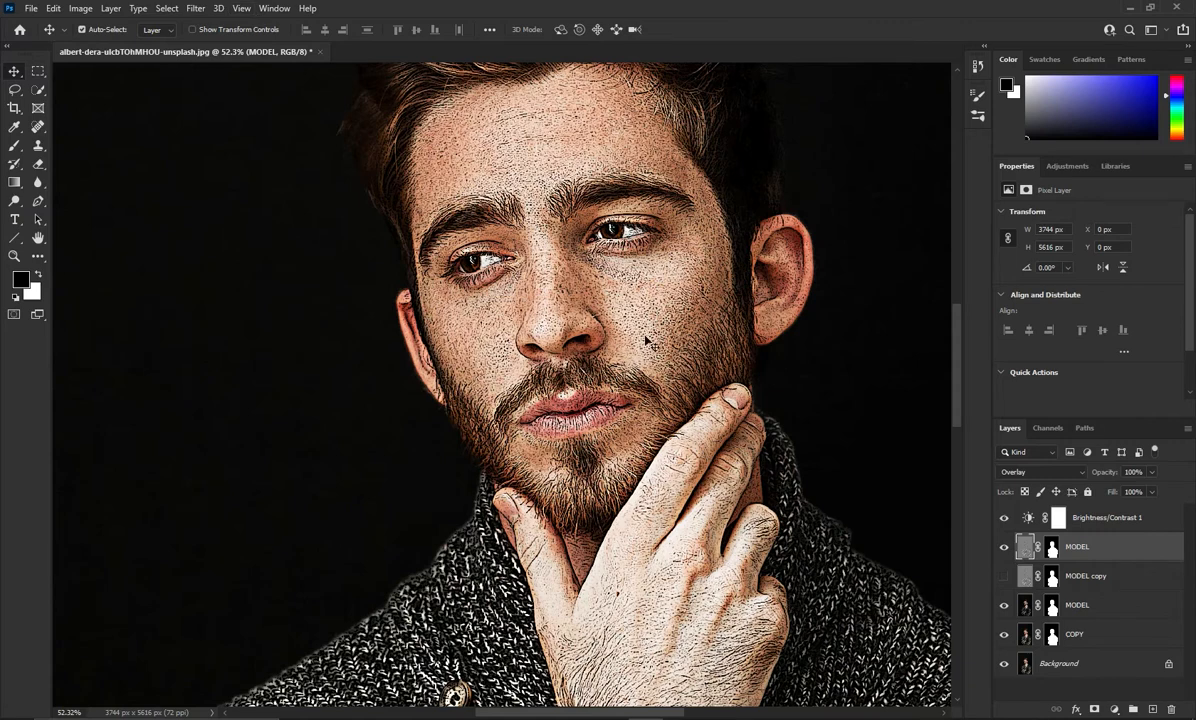
# Open the Reduce Noise filter for the upper MODEL layer and lower Sharpen Details to 35%
pyautogui.click(161, 12)
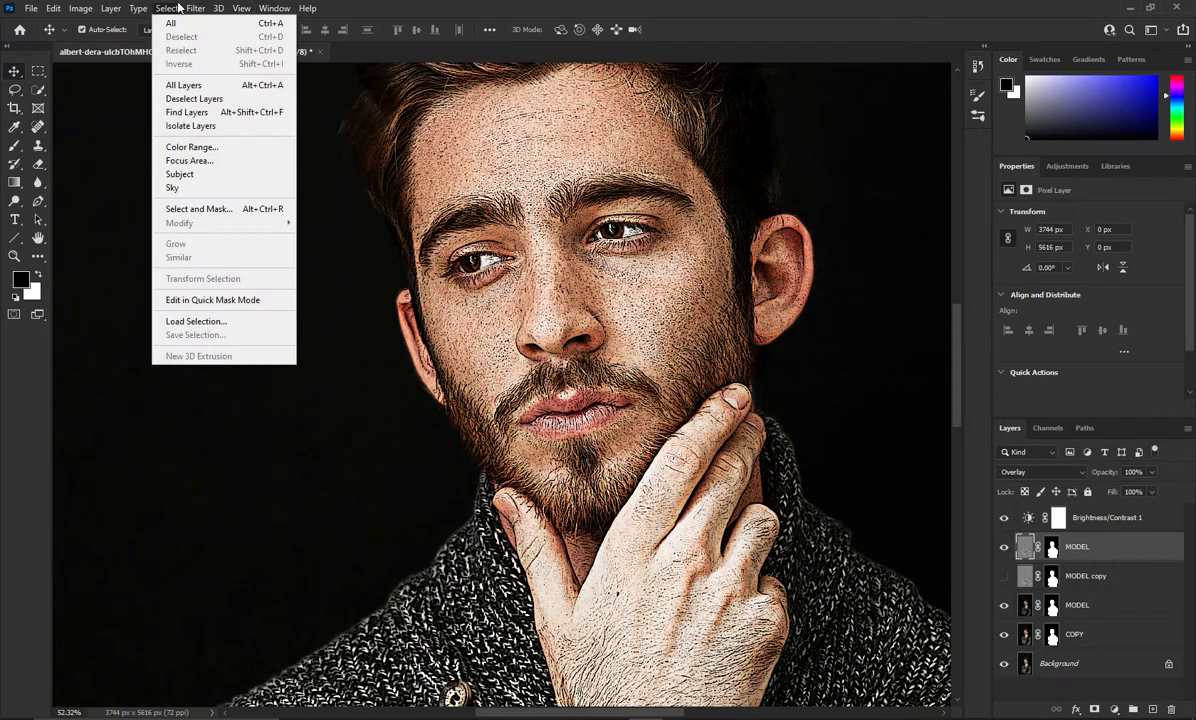
pyautogui.moveTo(196, 8)
pyautogui.moveTo(330, 231)
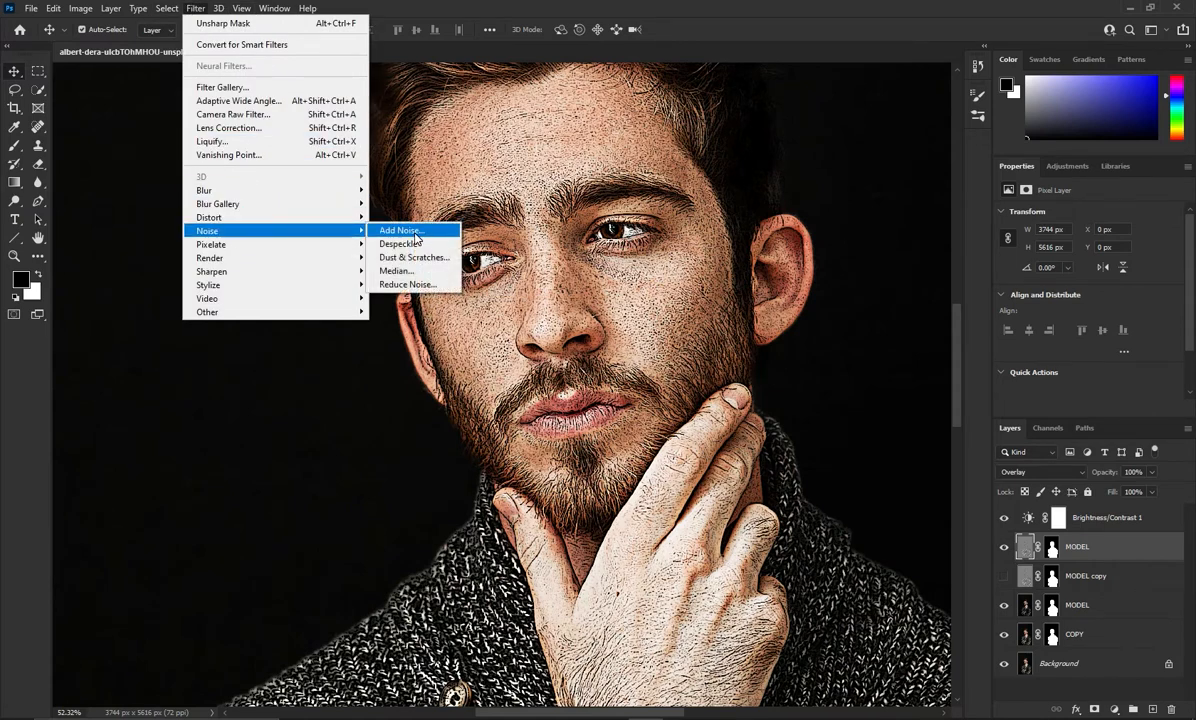
pyautogui.click(408, 285)
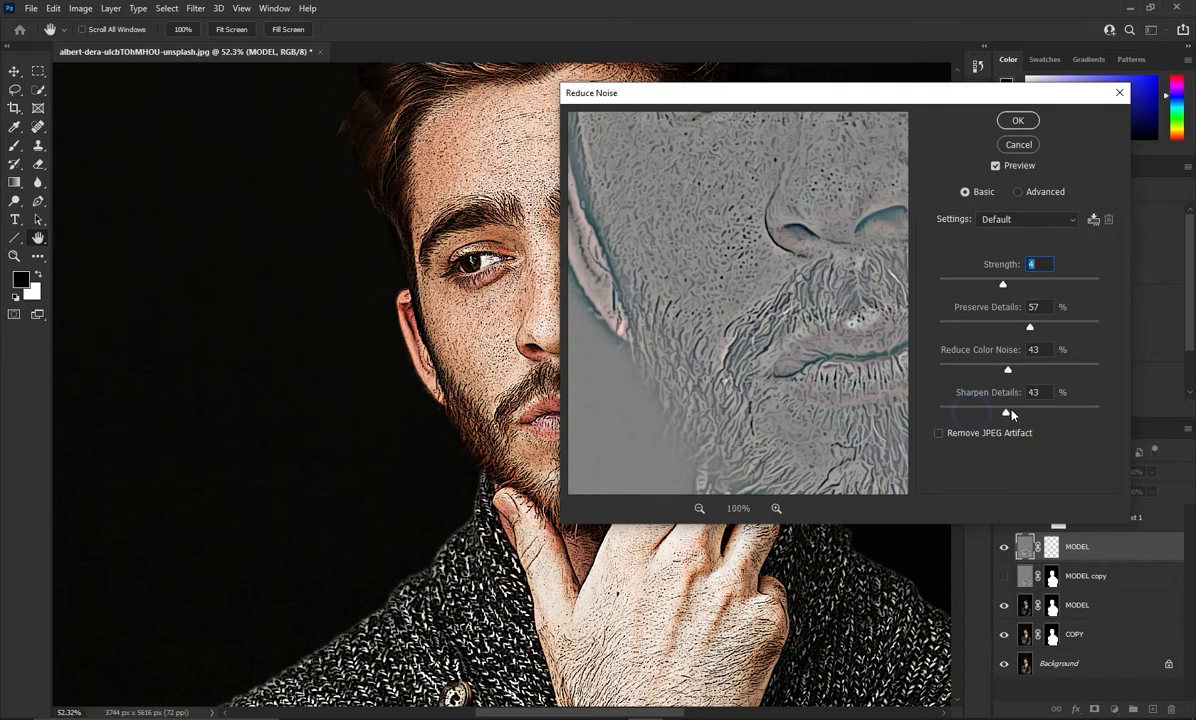
pyautogui.moveTo(1119, 419); pyautogui.dragTo(1126, 417)
pyautogui.click(1014, 410)
pyautogui.click(997, 410)
# Set Preserve Details to 40%, further reduce Strength, Reduce Color Noise and Sharpen Details, and apply the noise reduction
pyautogui.click(1002, 322)
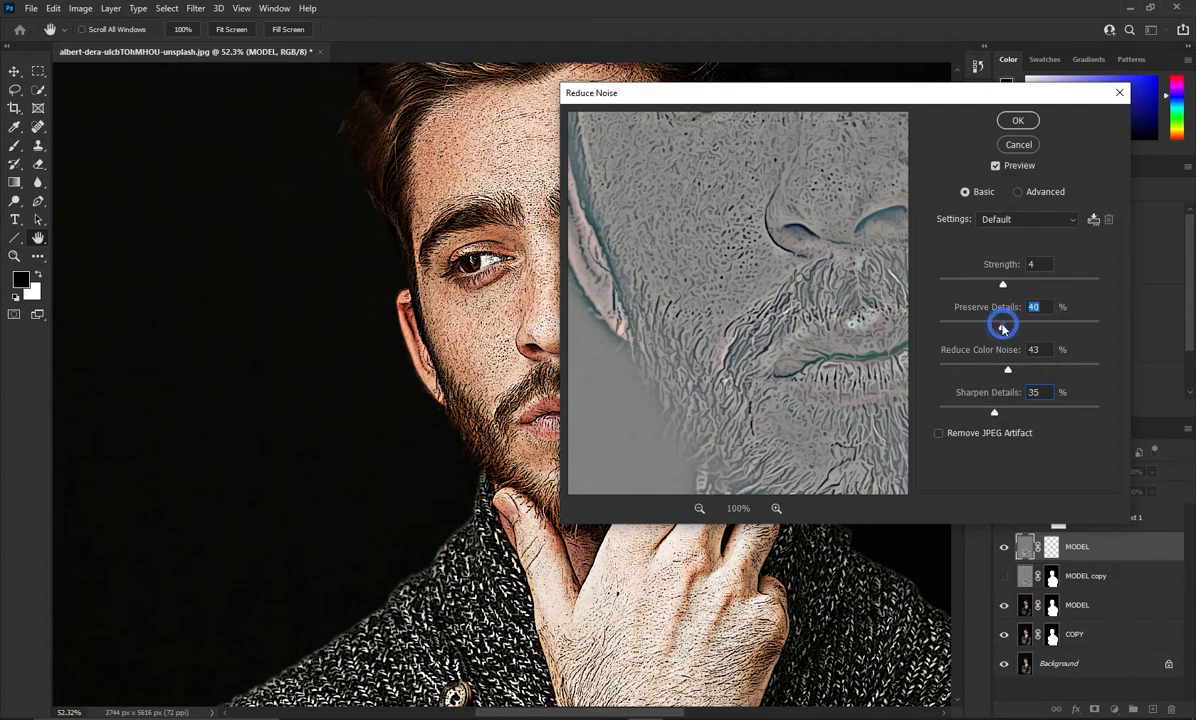
pyautogui.click(987, 369)
pyautogui.click(985, 281)
pyautogui.click(966, 409)
pyautogui.click(1017, 121)
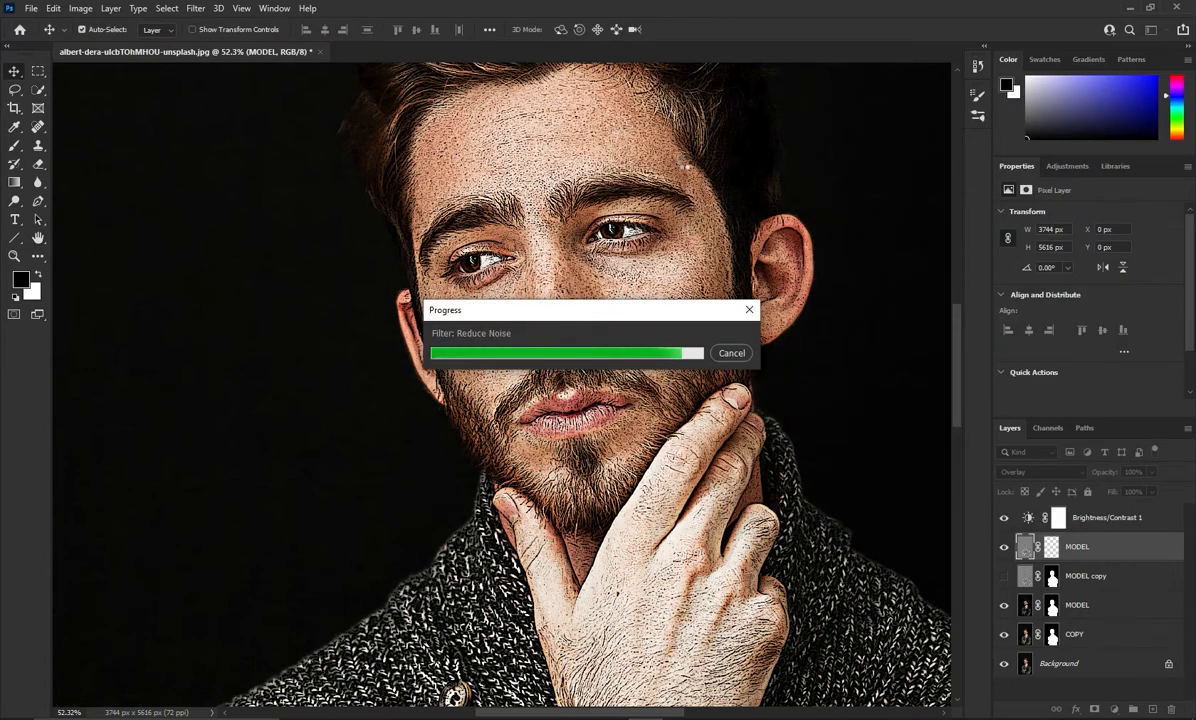
# Erase speckled texture from the forehead on the upper MODEL layer with the Eraser at 100% opacity, reducing the brush size between strokes
pyautogui.scroll(-6, 642, 191)
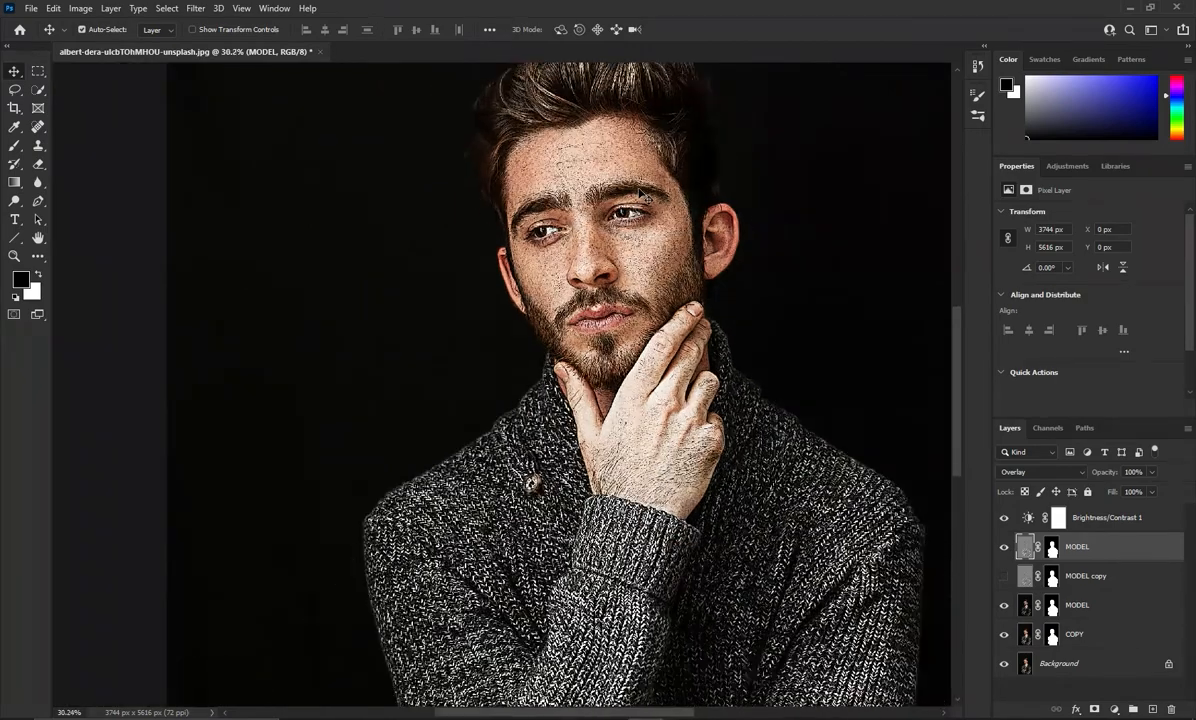
pyautogui.scroll(5, 642, 192)
pyautogui.moveTo(593, 213); pyautogui.dragTo(596, 257)
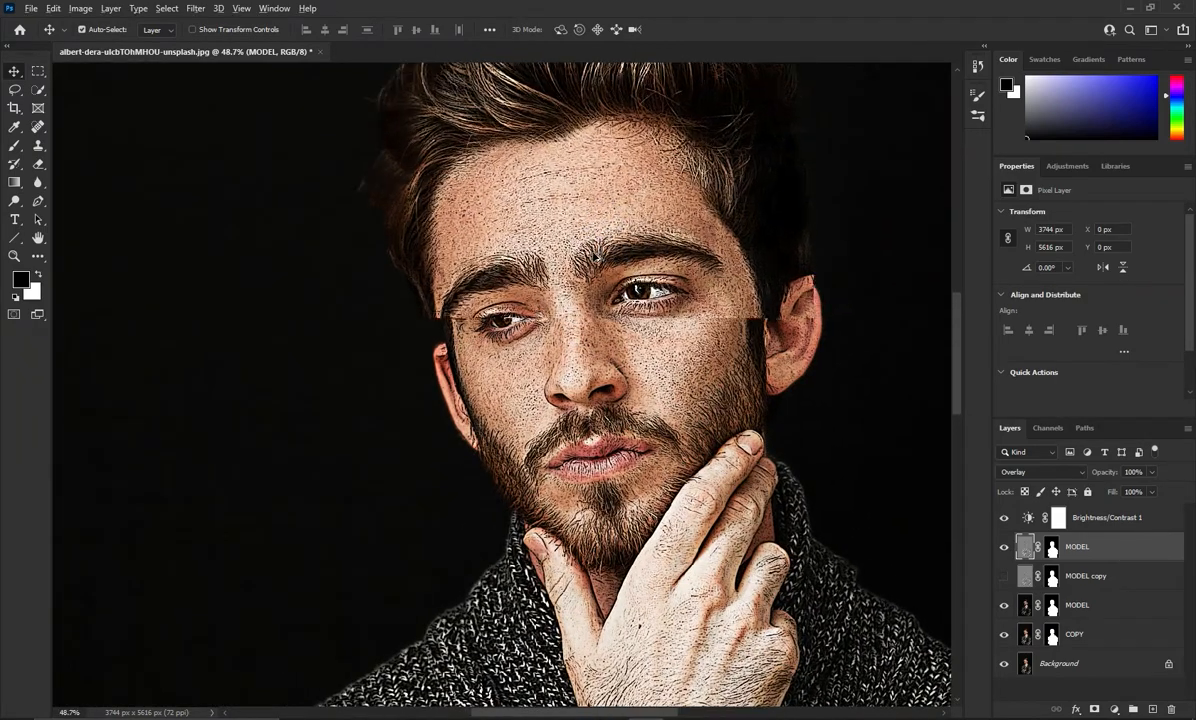
pyautogui.scroll(2, 596, 257)
pyautogui.click(38, 163)
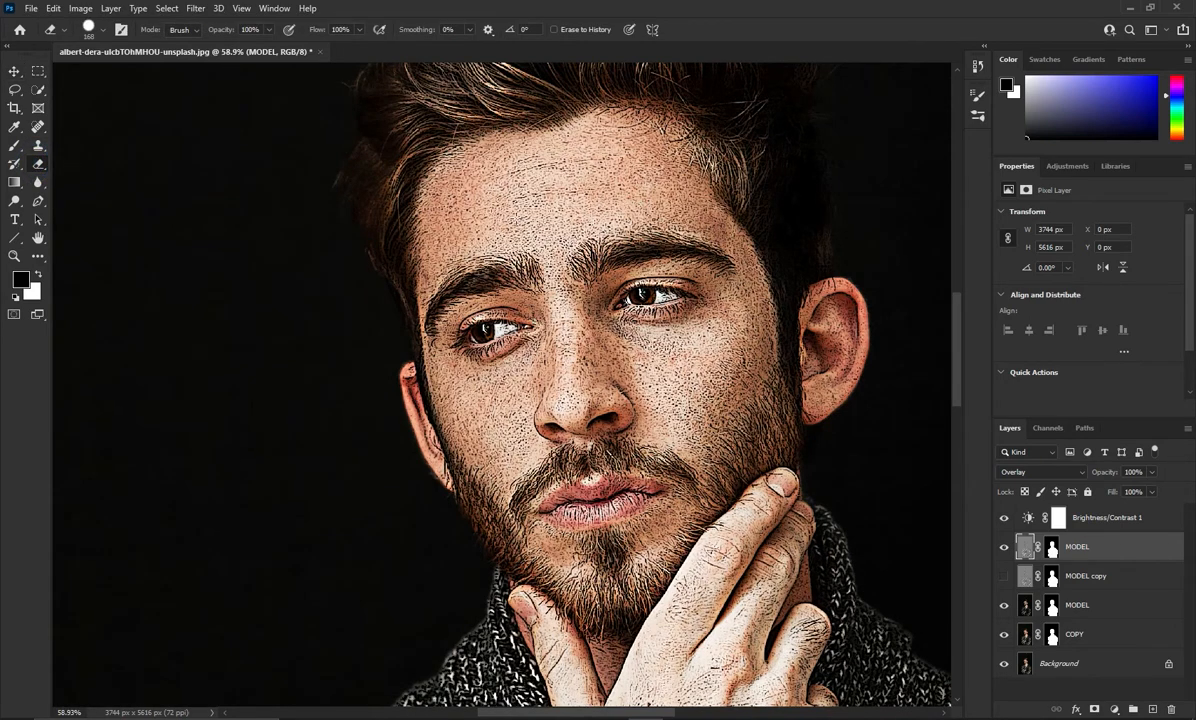
pyautogui.moveTo(507, 211)
pyautogui.mouseDown()
pyautogui.moveTo(450, 222)
pyautogui.moveTo(476, 222)
pyautogui.moveTo(473, 200)
pyautogui.moveTo(518, 180)
pyautogui.moveTo(465, 180)
pyautogui.moveTo(504, 188)
pyautogui.mouseUp()
pyautogui.moveTo(582, 182)
pyautogui.mouseDown()
pyautogui.moveTo(506, 223)
pyautogui.moveTo(669, 205)
pyautogui.mouseUp()
pyautogui.press('[')
pyautogui.press('[')
pyautogui.press('[')
pyautogui.press('[')
pyautogui.click(615, 143)
# Set the Eraser opacity to 51% and soften the texture on the forehead, nose and cheeks with a larger brush
pyautogui.click(268, 29)
pyautogui.moveTo(258, 47); pyautogui.dragTo(234, 46)
pyautogui.press(']')
pyautogui.press(']')
pyautogui.press(']')
pyautogui.moveTo(518, 166)
pyautogui.mouseDown()
pyautogui.moveTo(479, 170)
pyautogui.moveTo(439, 260)
pyautogui.moveTo(457, 212)
pyautogui.moveTo(459, 345)
pyautogui.moveTo(436, 250)
pyautogui.moveTo(459, 390)
pyautogui.moveTo(487, 430)
pyautogui.moveTo(491, 385)
pyautogui.moveTo(489, 440)
pyautogui.moveTo(512, 403)
pyautogui.mouseUp()
pyautogui.click(570, 348)
pyautogui.moveTo(562, 323)
pyautogui.mouseDown()
pyautogui.moveTo(566, 387)
pyautogui.moveTo(621, 372)
pyautogui.moveTo(638, 347)
pyautogui.moveTo(678, 407)
pyautogui.moveTo(666, 417)
pyautogui.moveTo(706, 362)
pyautogui.moveTo(686, 369)
pyautogui.moveTo(710, 402)
pyautogui.mouseUp()
# Erase more forehead and nose texture with a 175-pixel brush, raising the Eraser opacity to 63%
pyautogui.press(']')
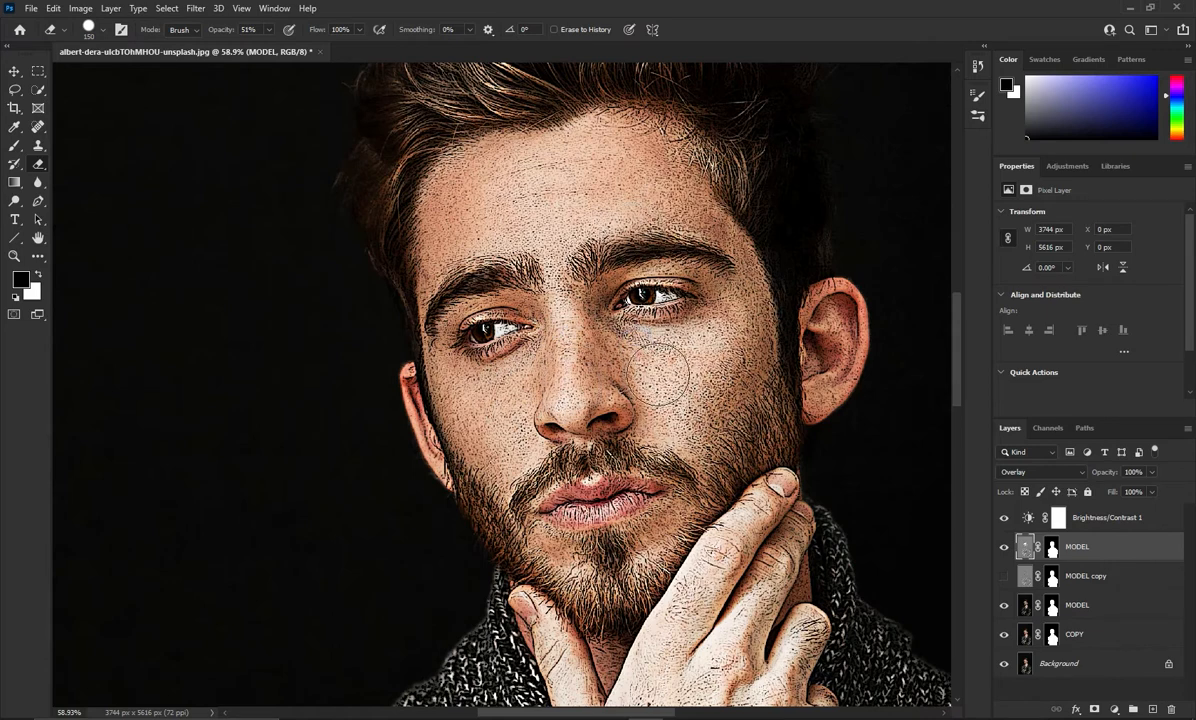
pyautogui.moveTo(480, 213)
pyautogui.mouseDown()
pyautogui.moveTo(430, 208)
pyautogui.moveTo(586, 161)
pyautogui.moveTo(548, 151)
pyautogui.mouseUp()
pyautogui.click(563, 342)
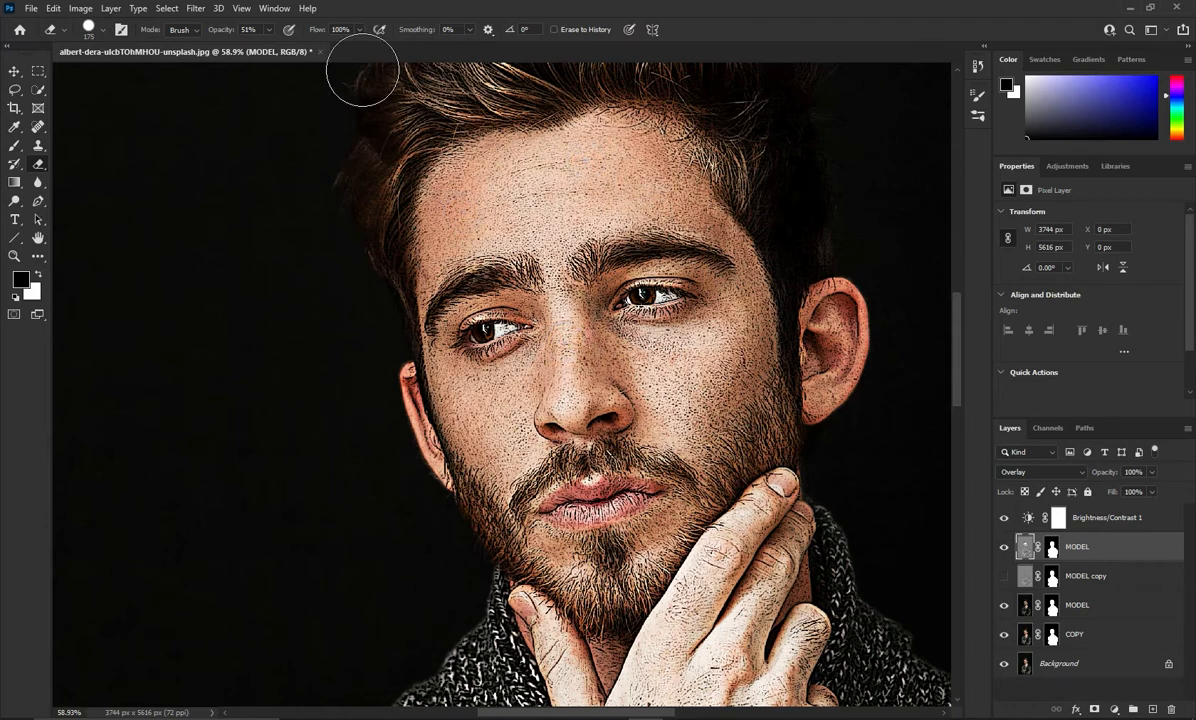
pyautogui.click(270, 31)
pyautogui.moveTo(269, 47); pyautogui.dragTo(278, 46)
pyautogui.click(576, 333)
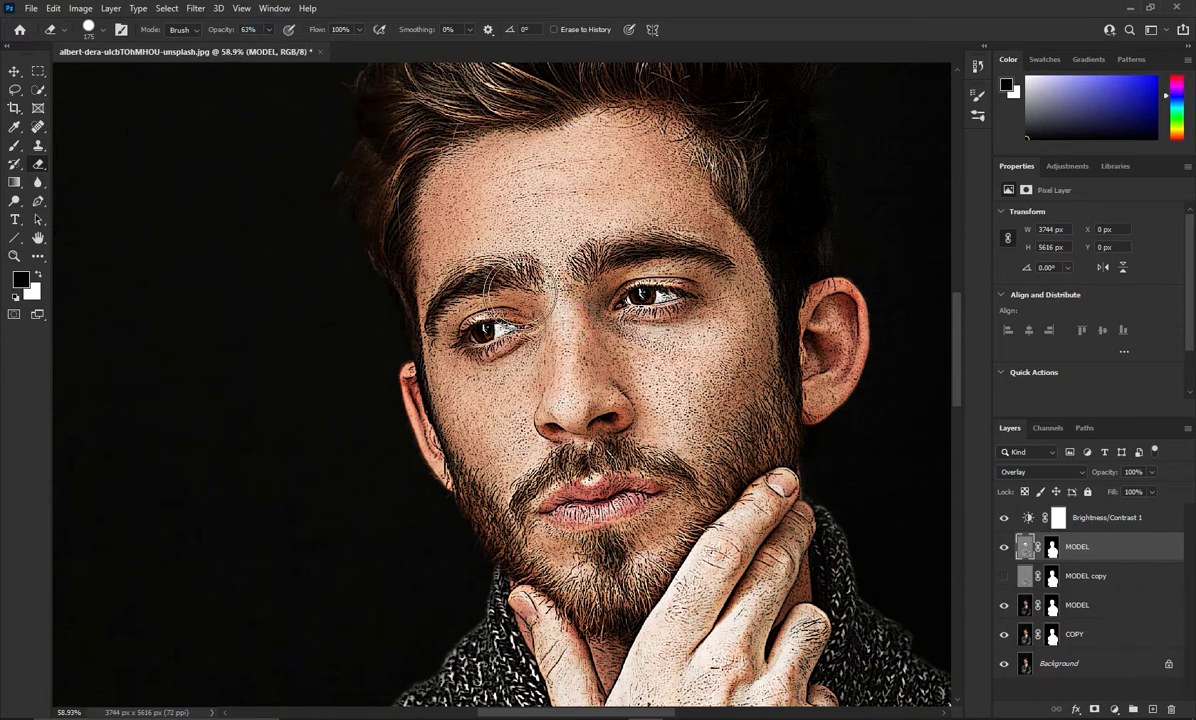
# Lightly erase texture under both eyes on the lower MODEL layer using a 90-pixel Eraser at 19% opacity
pyautogui.press('[')
pyautogui.press('[')
pyautogui.press('[')
pyautogui.press('[')
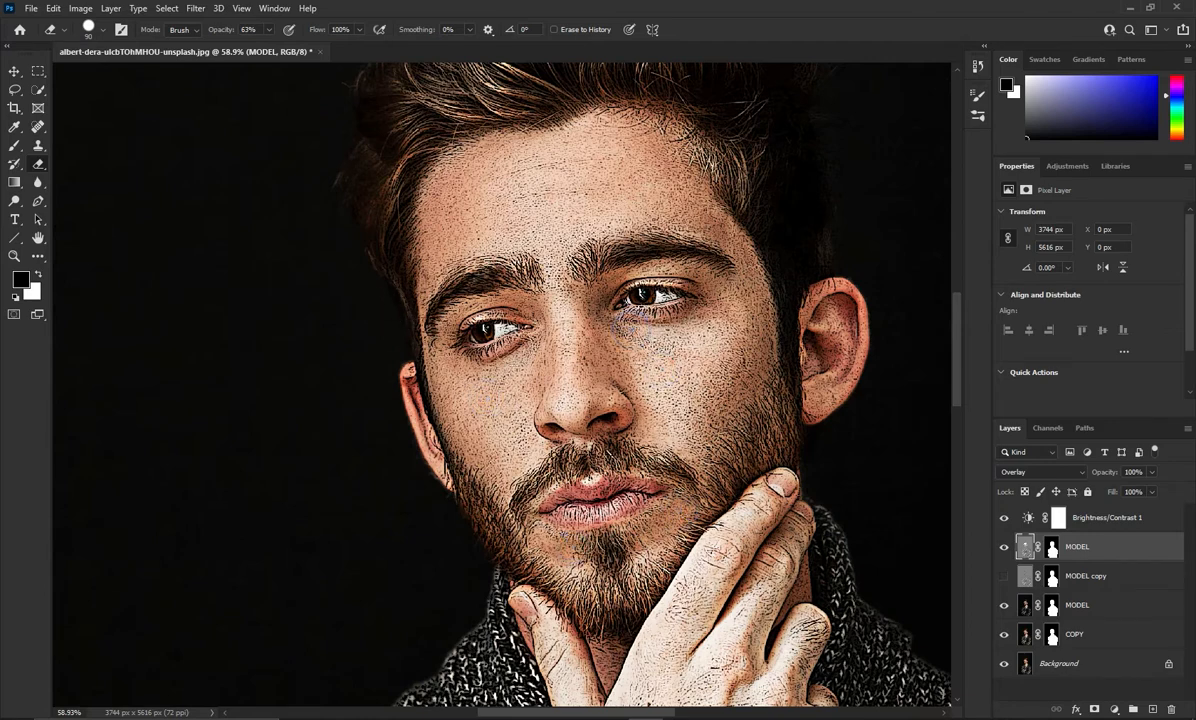
pyautogui.click(1080, 604)
pyautogui.click(646, 339)
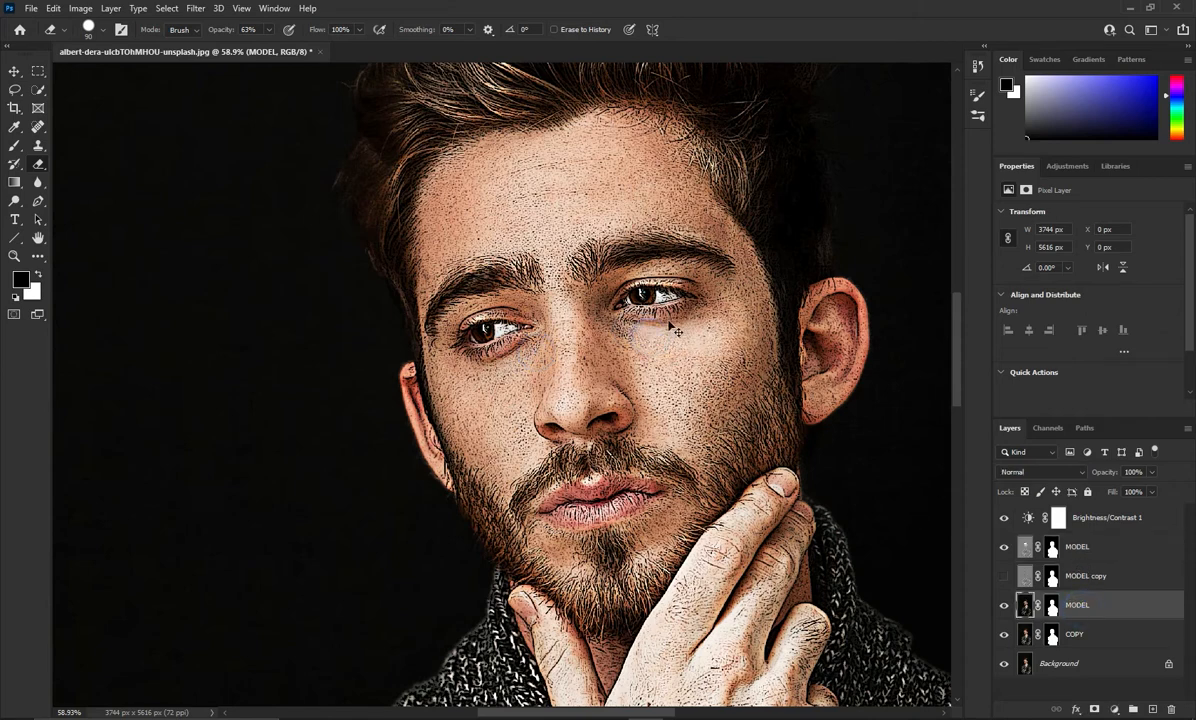
pyautogui.click(268, 29)
pyautogui.moveTo(272, 48); pyautogui.dragTo(239, 46)
pyautogui.moveTo(470, 353); pyautogui.dragTo(496, 331)
pyautogui.click(491, 331)
pyautogui.moveTo(589, 356); pyautogui.dragTo(616, 318)
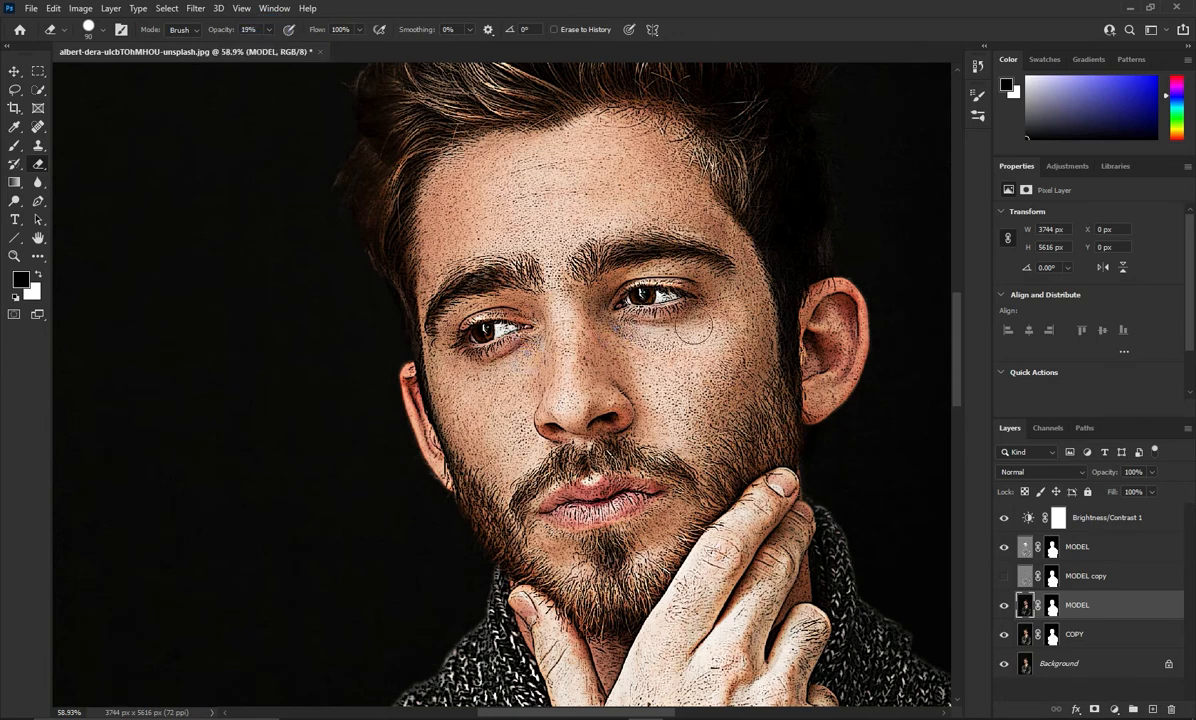
# Lightly erase remaining spots on the forehead and around the inner eyes, and check the portrait at different magnifications
pyautogui.click(550, 222)
pyautogui.click(527, 346)
pyautogui.click(609, 281)
pyautogui.scroll(-5, 478, 408)
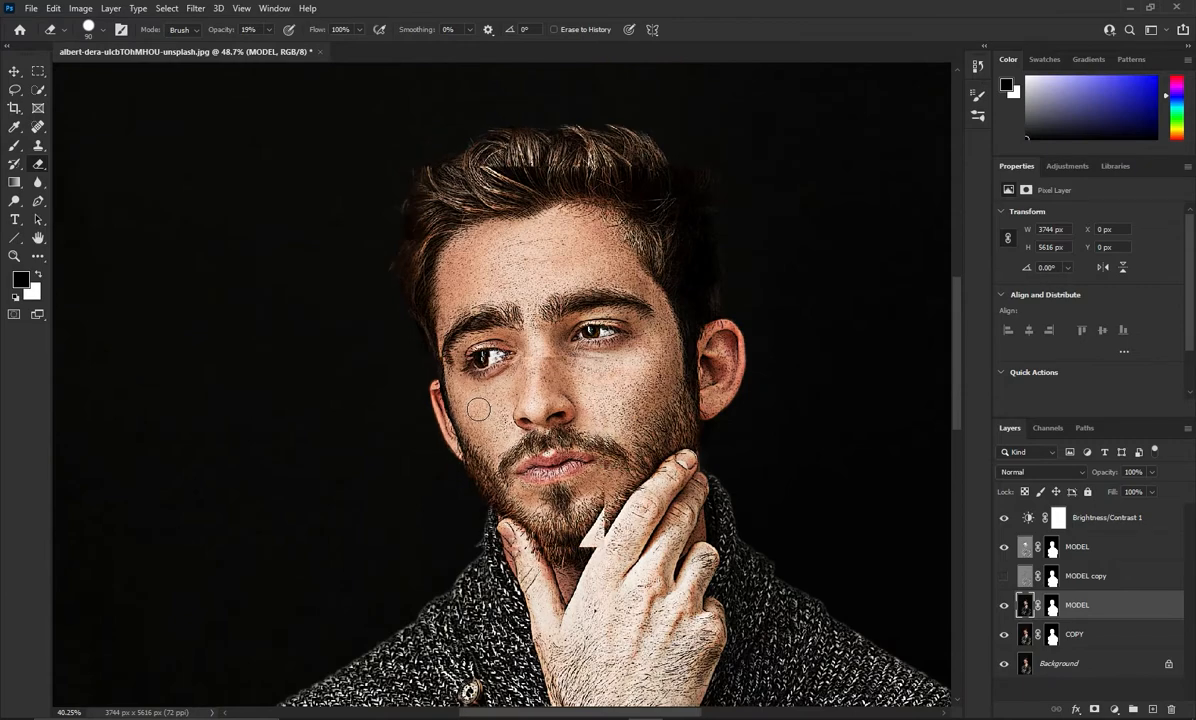
pyautogui.scroll(-1, 478, 408)
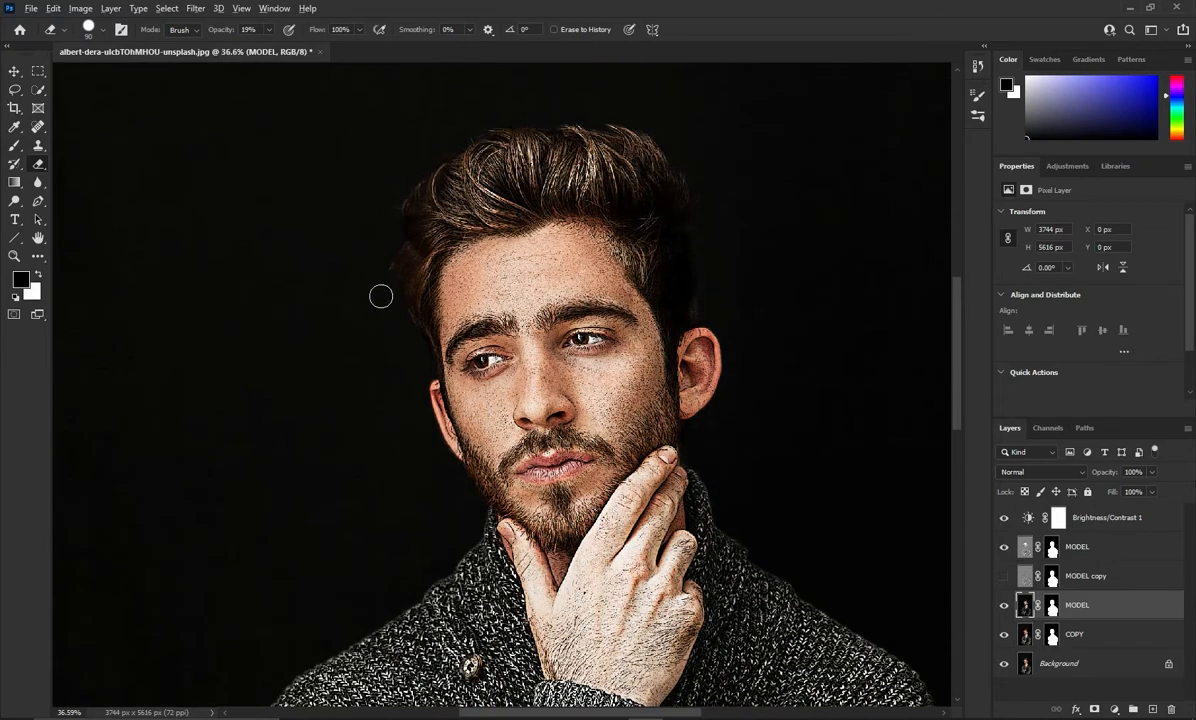
pyautogui.scroll(3, 379, 293)
pyautogui.scroll(4, 381, 329)
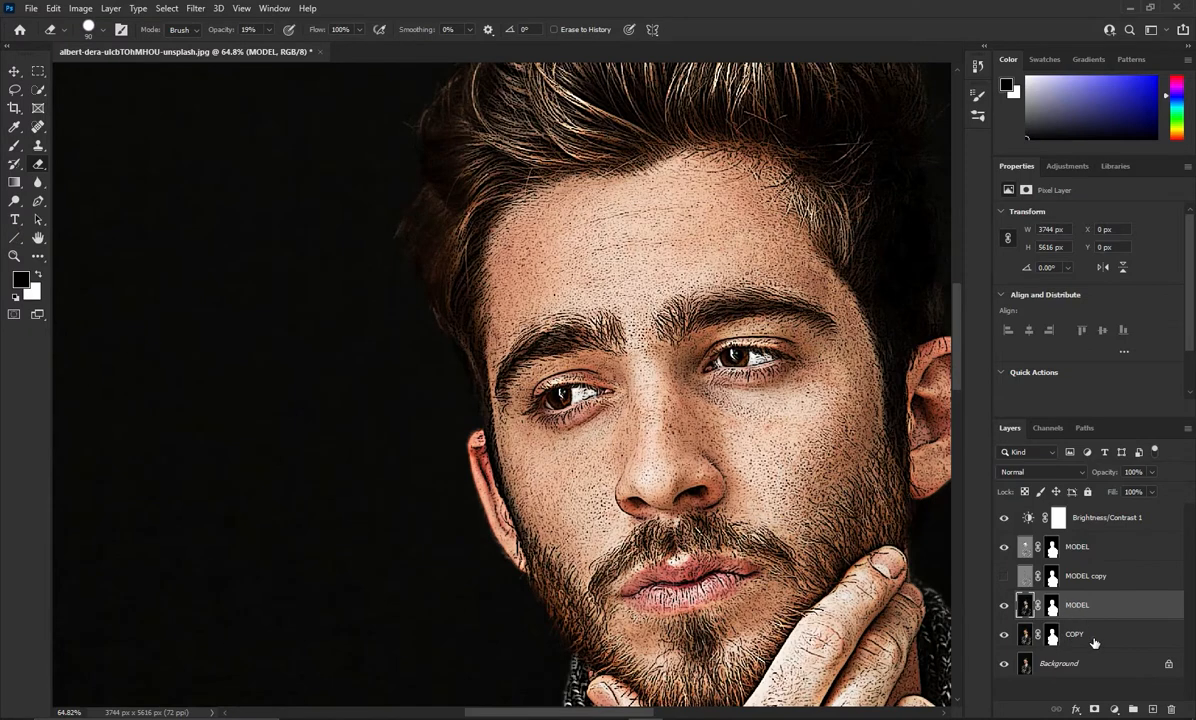
# Add a Threshold adjustment layer directly above the upper MODEL layer
pyautogui.click(1094, 642)
pyautogui.keyDown('shift'); pyautogui.click(1090, 517); pyautogui.keyUp('shift')
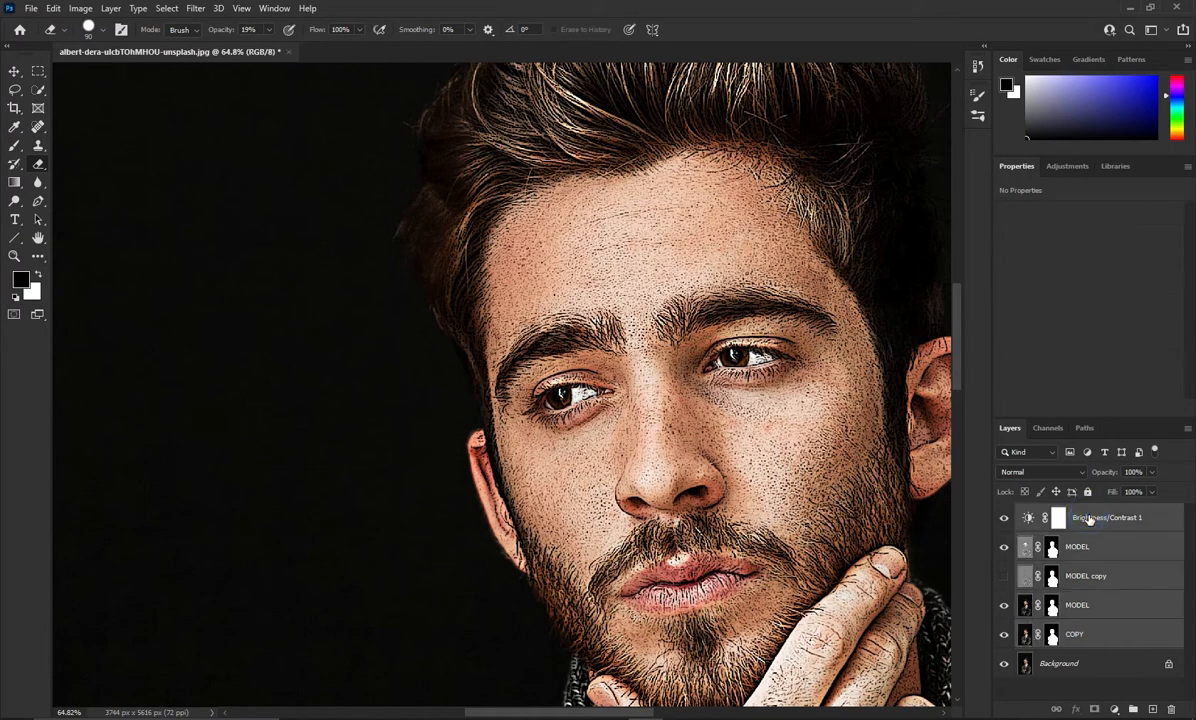
pyautogui.click(1090, 517)
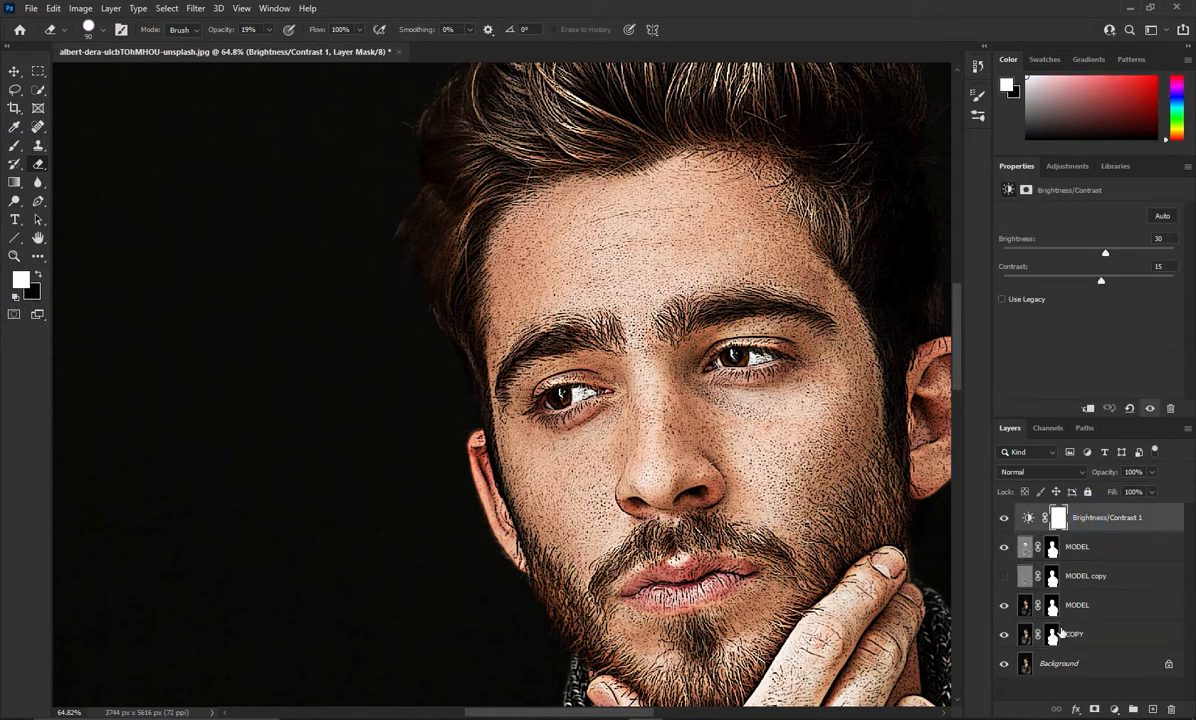
pyautogui.click(1088, 552)
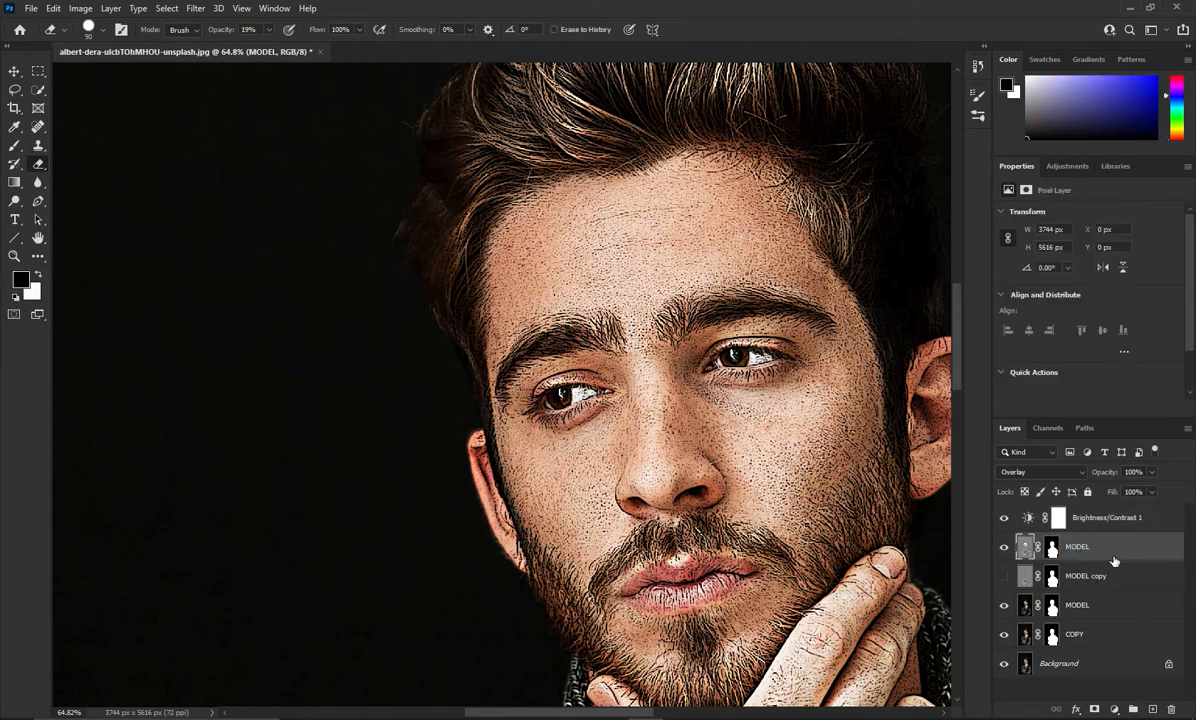
pyautogui.click(1114, 709)
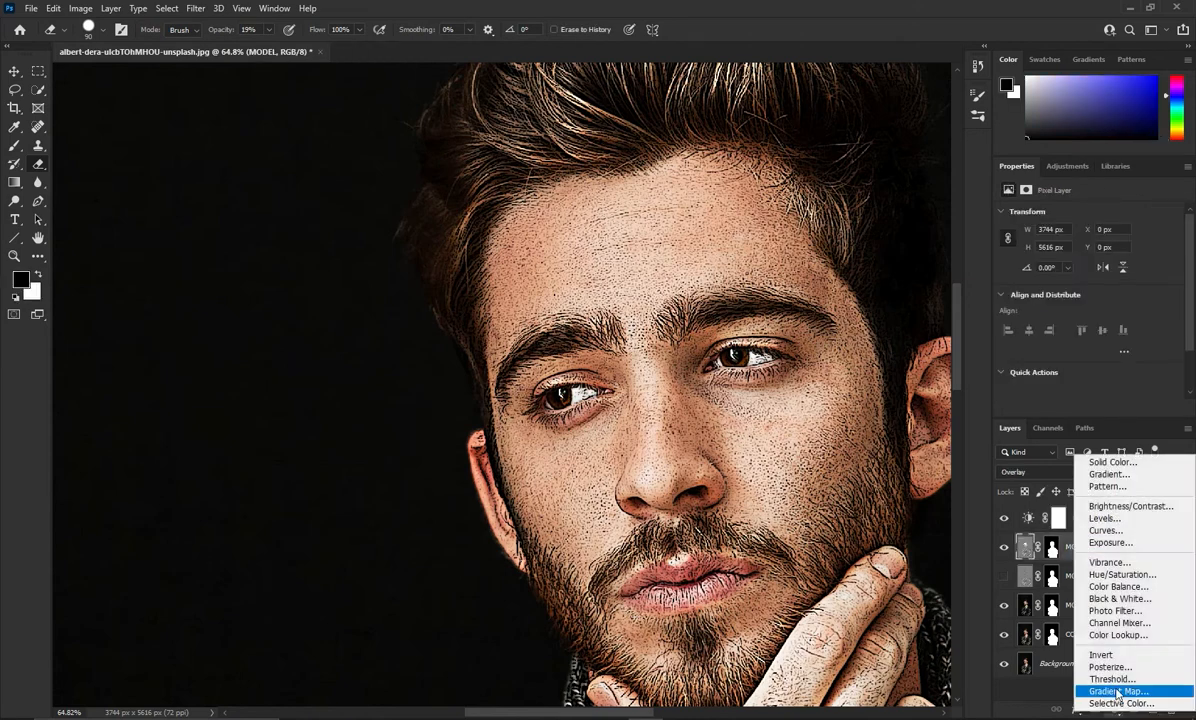
pyautogui.click(1116, 682)
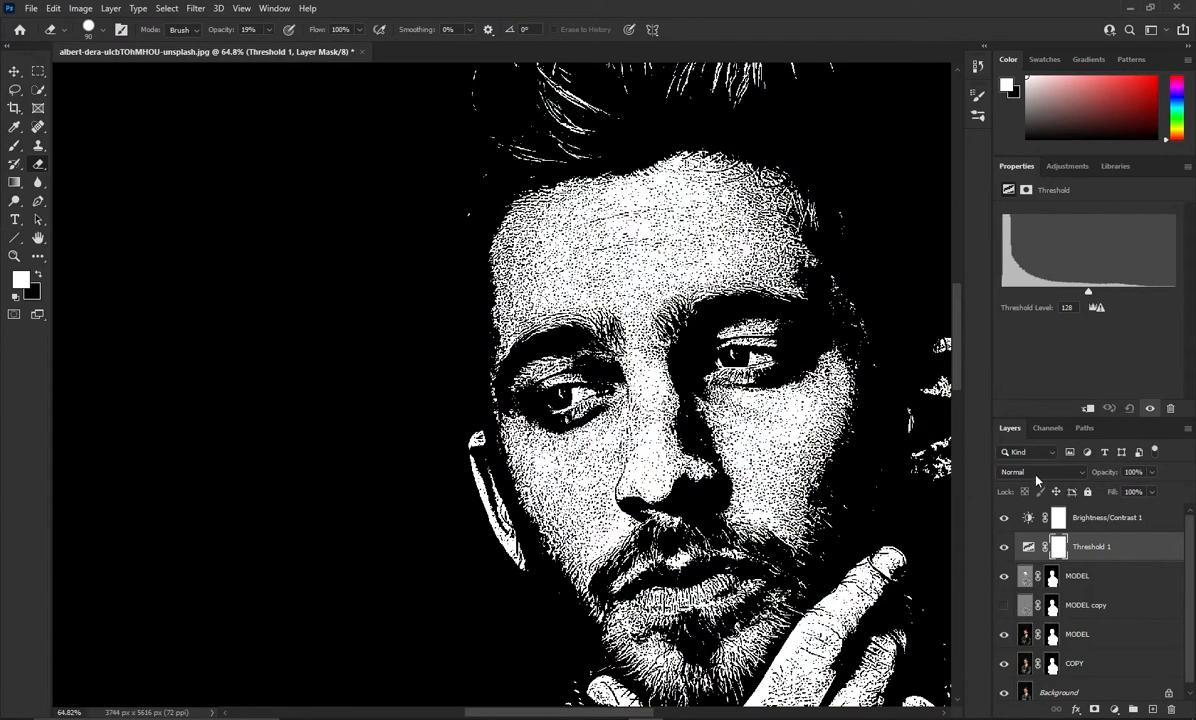
# Try Soft Light on the Threshold layer, set its blend mode to Overlay and lower its opacity to 25%
pyautogui.click(1036, 478)
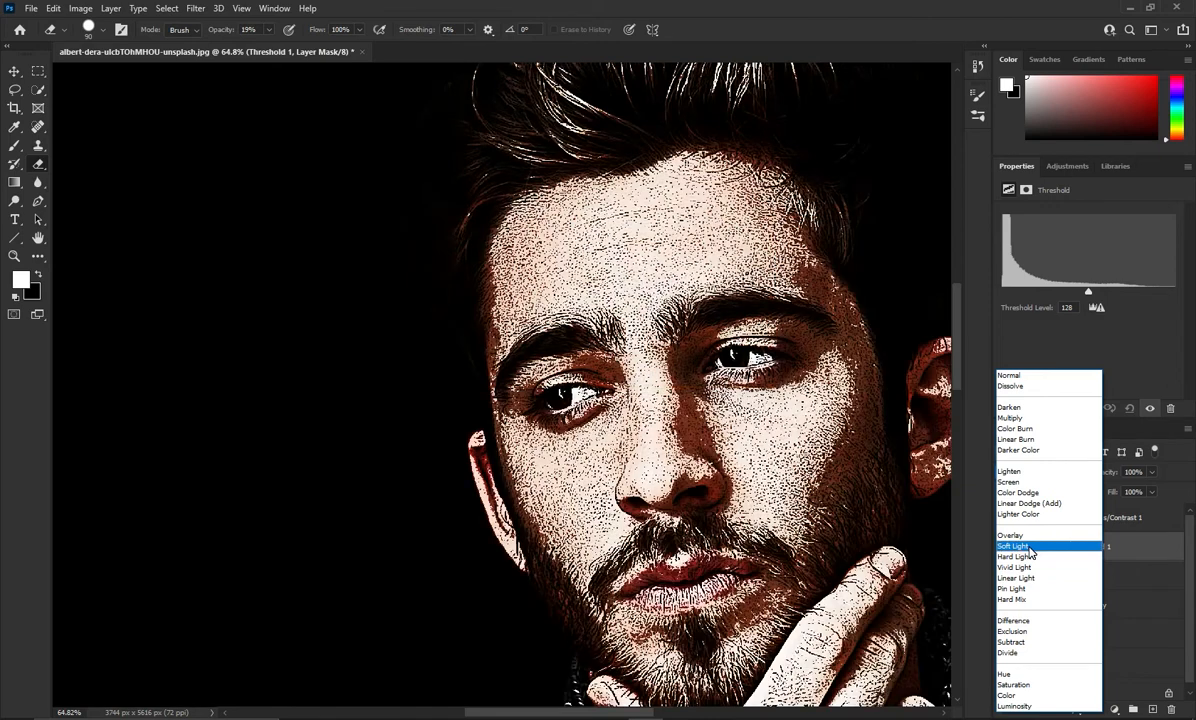
pyautogui.click(1030, 549)
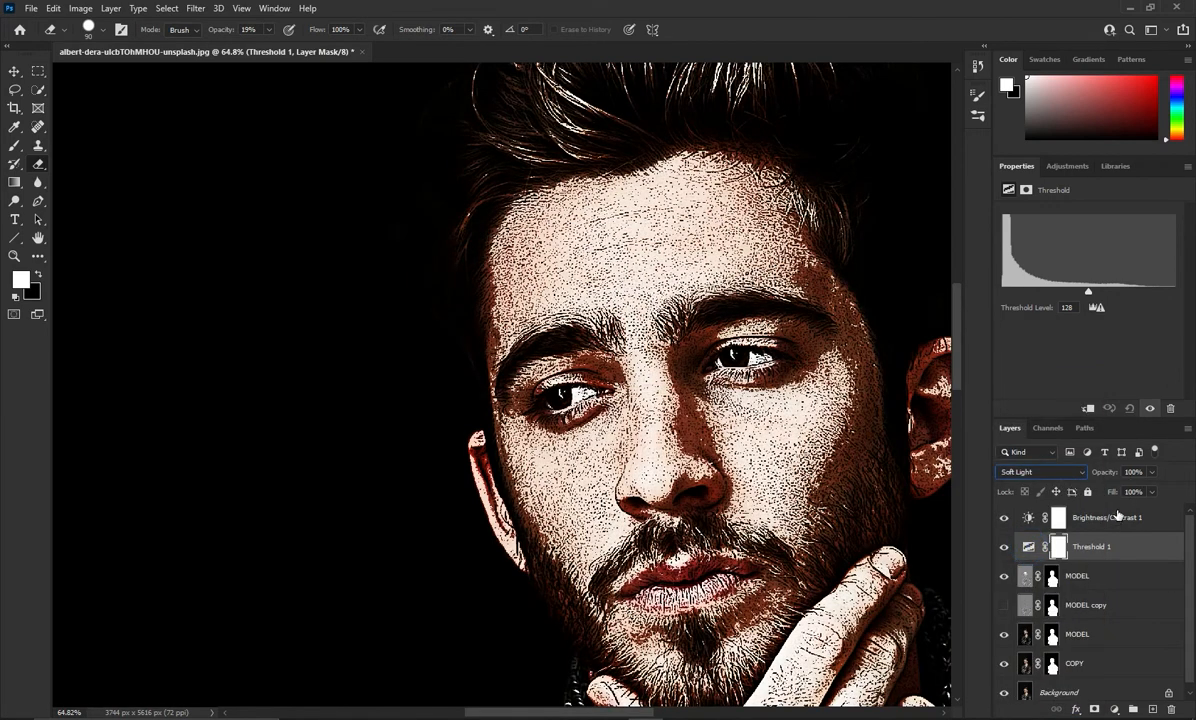
pyautogui.click(1153, 477)
pyautogui.moveTo(1140, 489); pyautogui.dragTo(1107, 497)
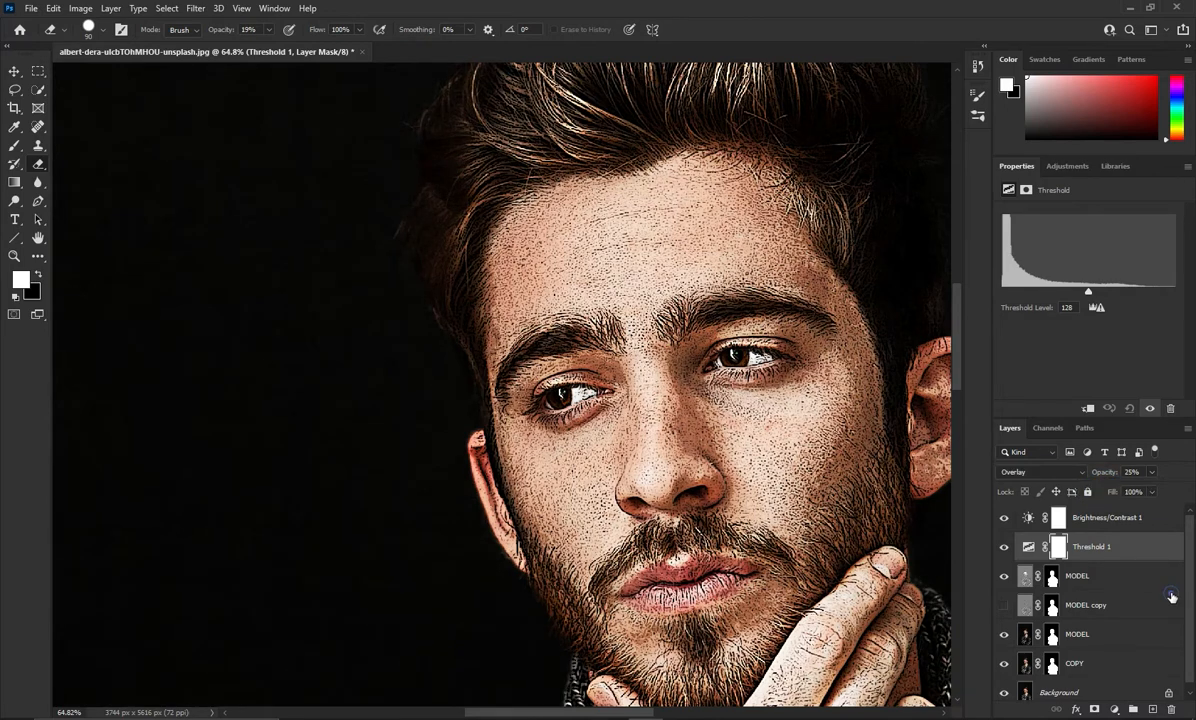
# Select the upper MODEL layer and review the effect across the whole head and hand
pyautogui.click(1100, 575)
pyautogui.scroll(-3, 790, 413)
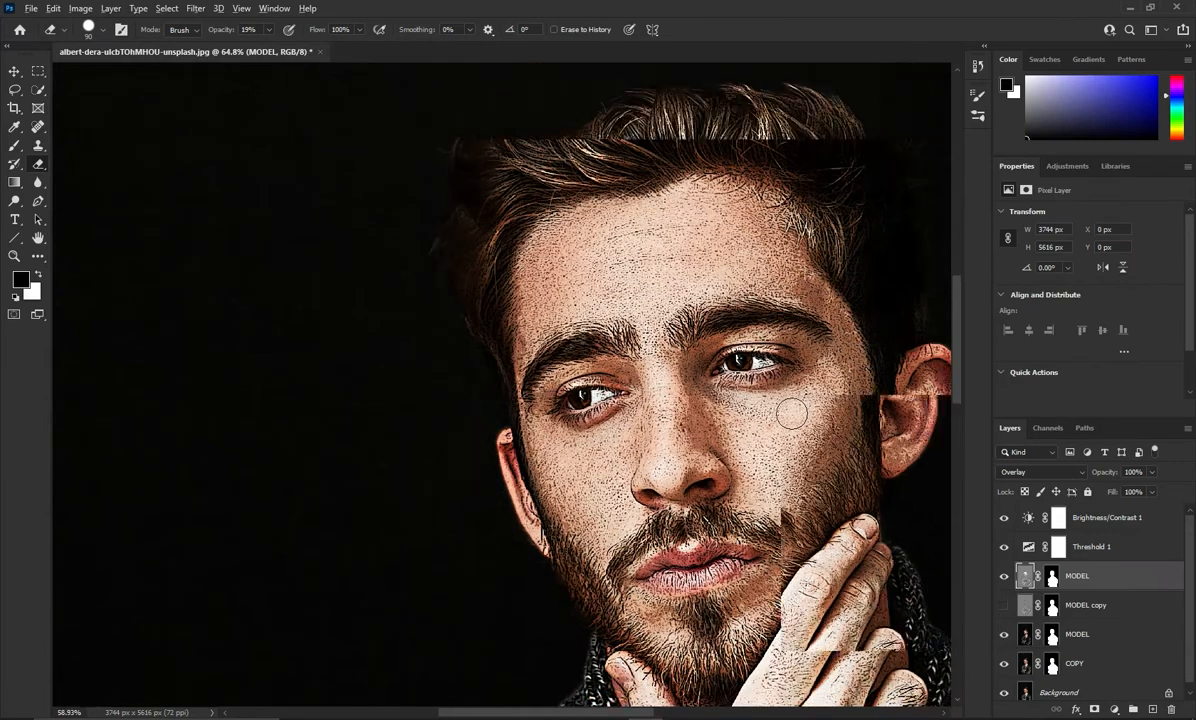
pyautogui.moveTo(795, 465); pyautogui.dragTo(669, 383)
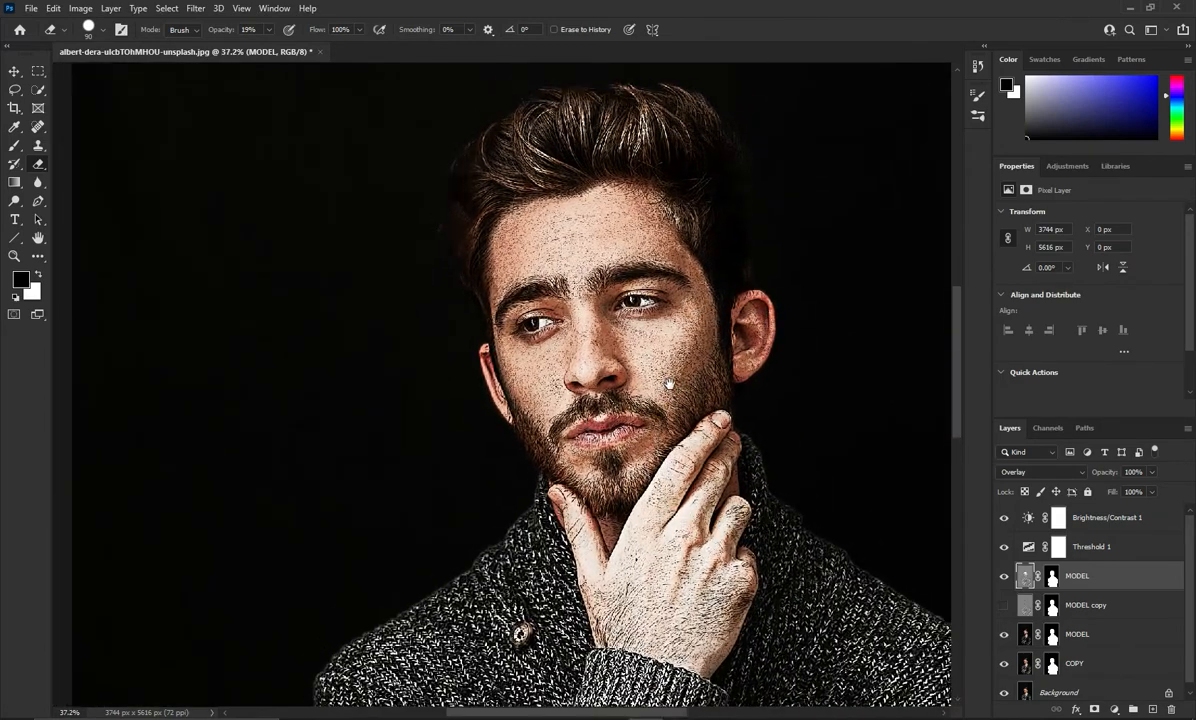
# Group all layers from COPY up to Brightness/Contrast 1, and compare the portrait with the group hidden and shown
pyautogui.scroll(2, 635, 310)
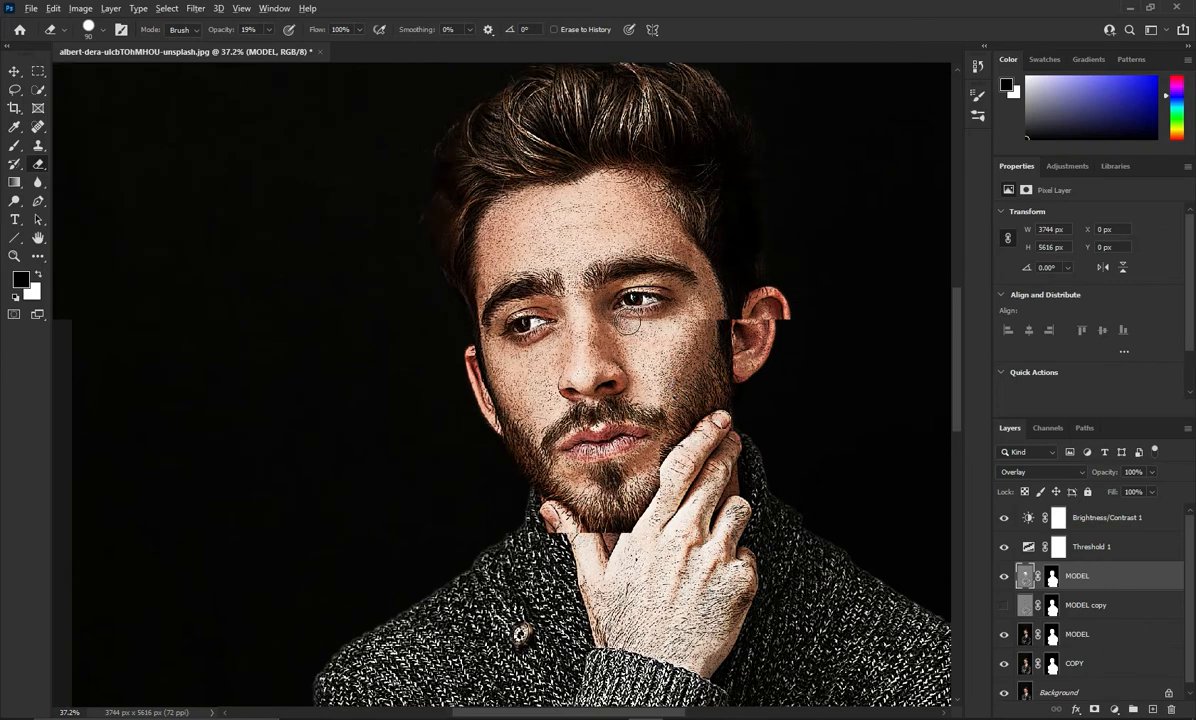
pyautogui.moveTo(605, 290); pyautogui.dragTo(618, 345)
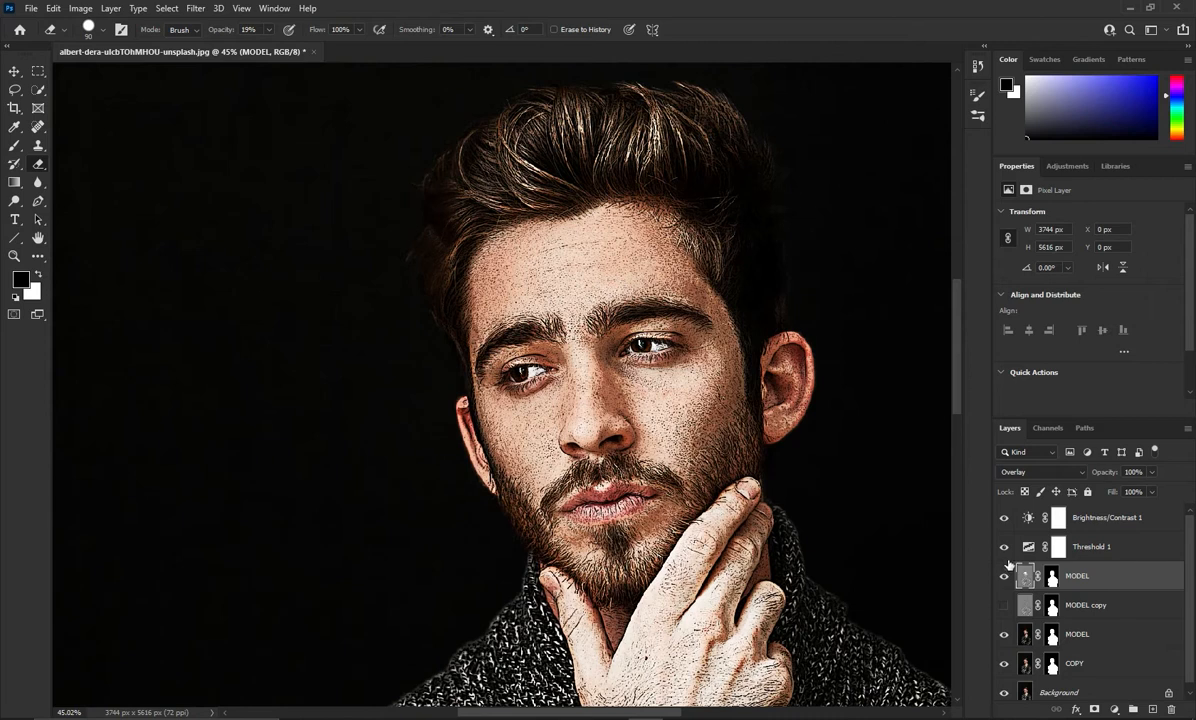
pyautogui.click(1086, 658)
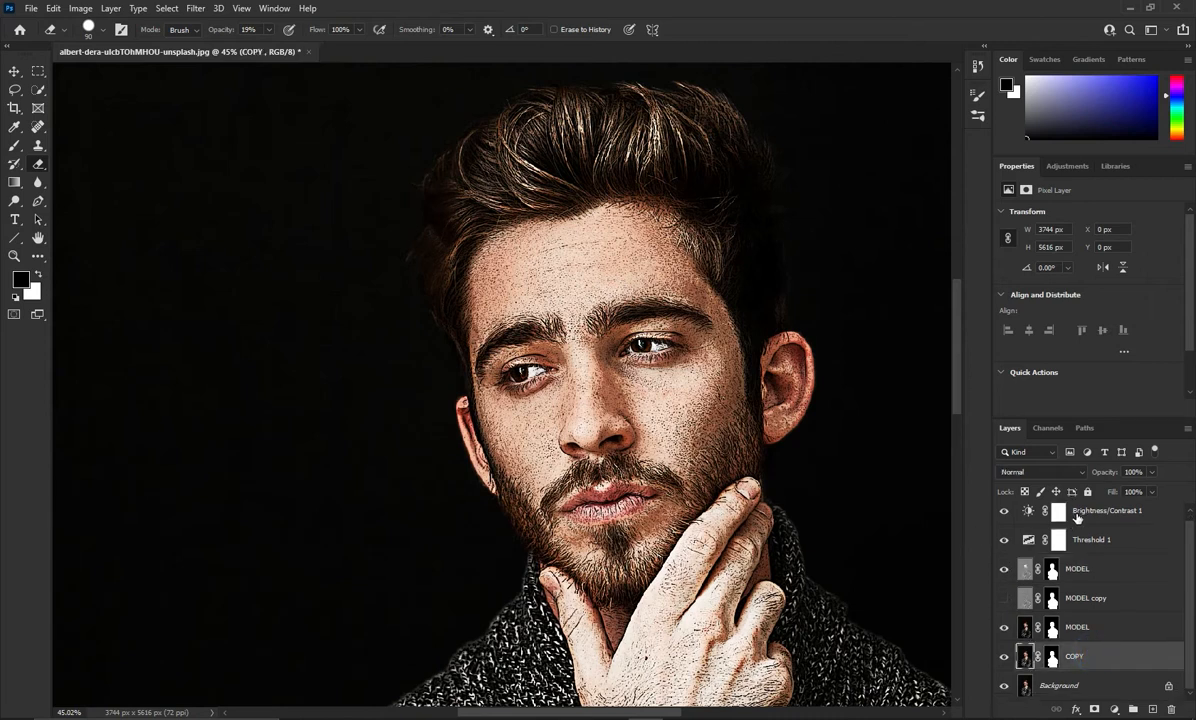
pyautogui.keyDown('shift'); pyautogui.click(1081, 522); pyautogui.keyUp('shift')
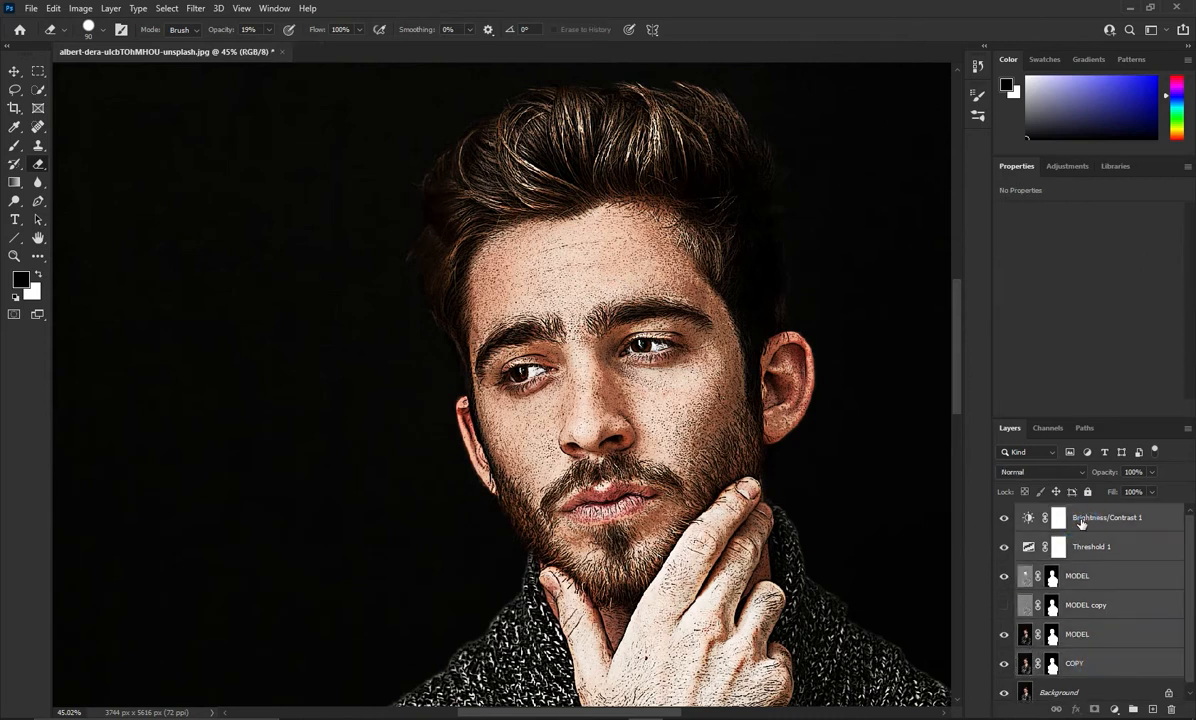
pyautogui.hotkey('ctrl', 'g')
pyautogui.click(1003, 513)
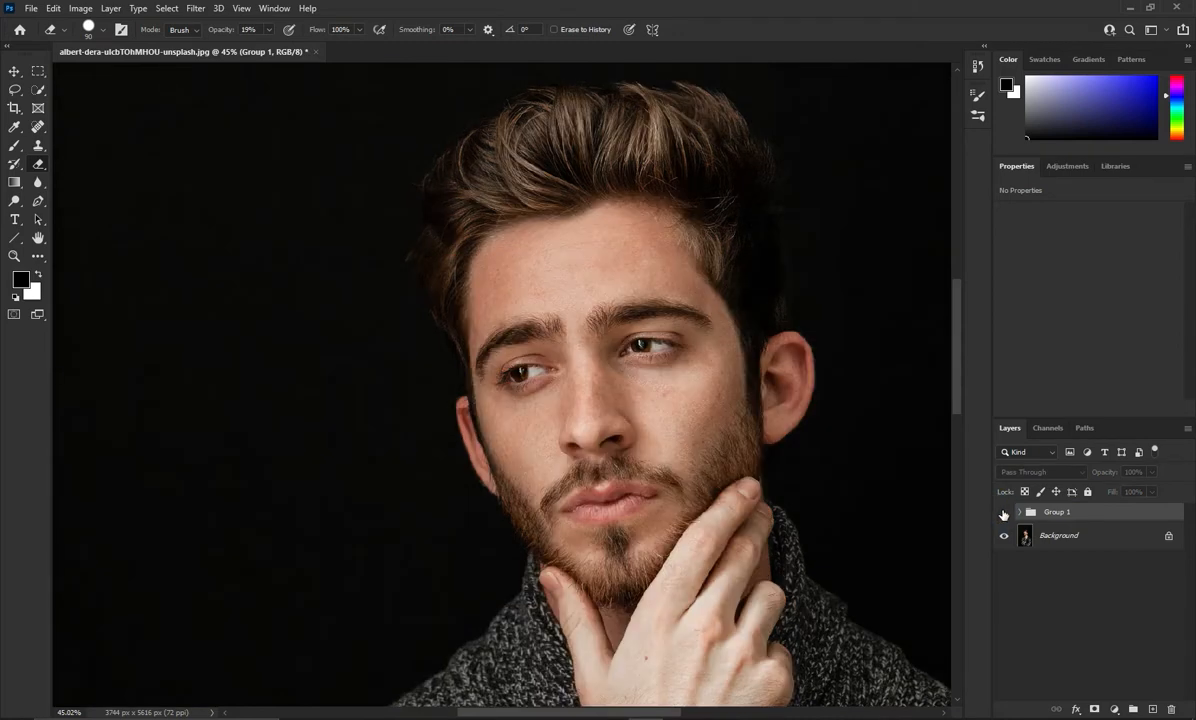
pyautogui.click(1004, 513)
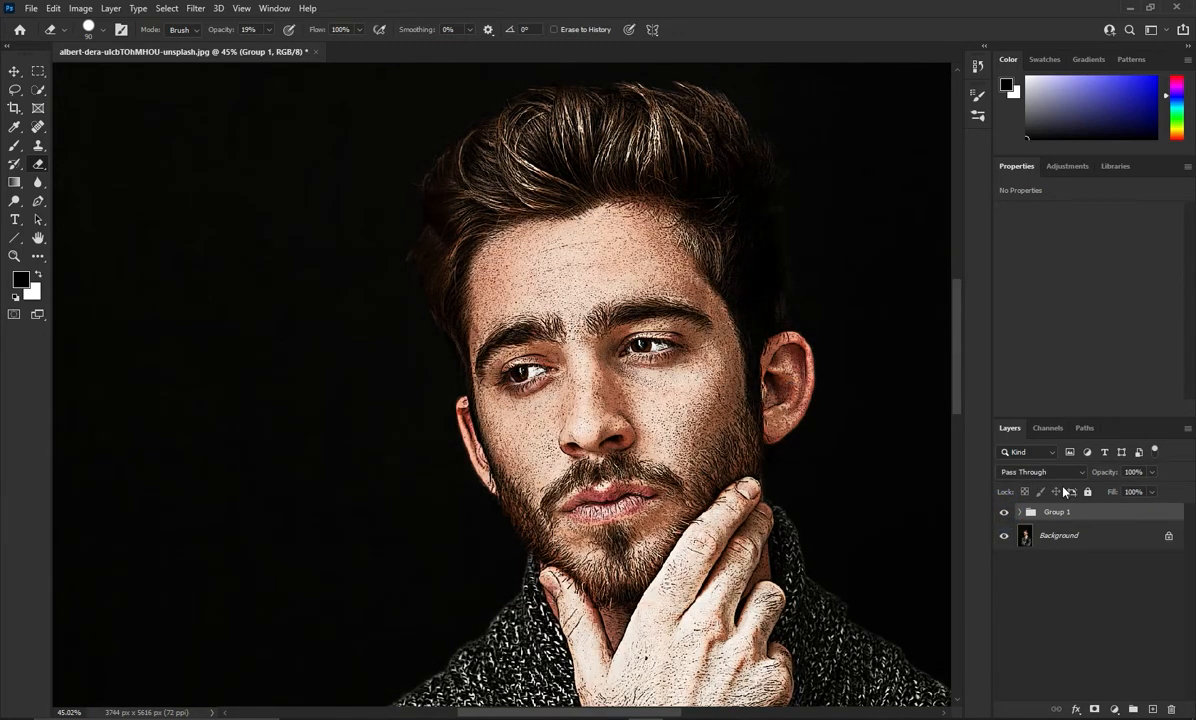
# Set the layer group's blend mode to Soft Light and switch to the Move tool
pyautogui.click(1045, 471)
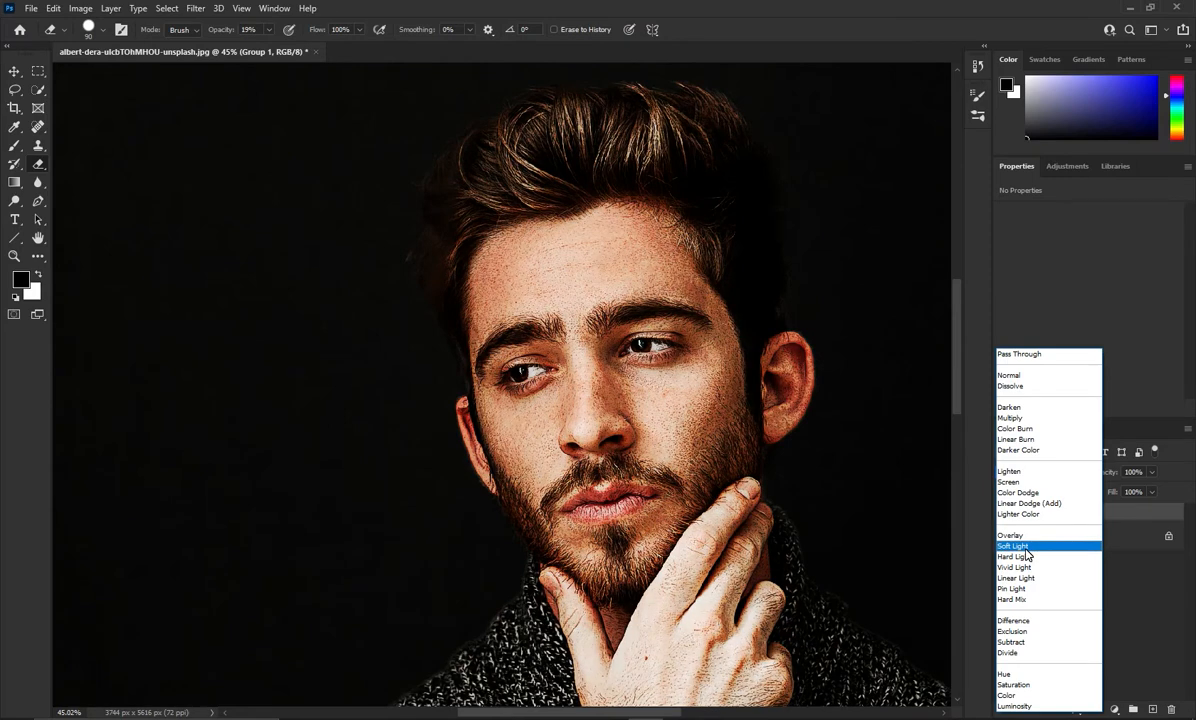
pyautogui.click(1026, 547)
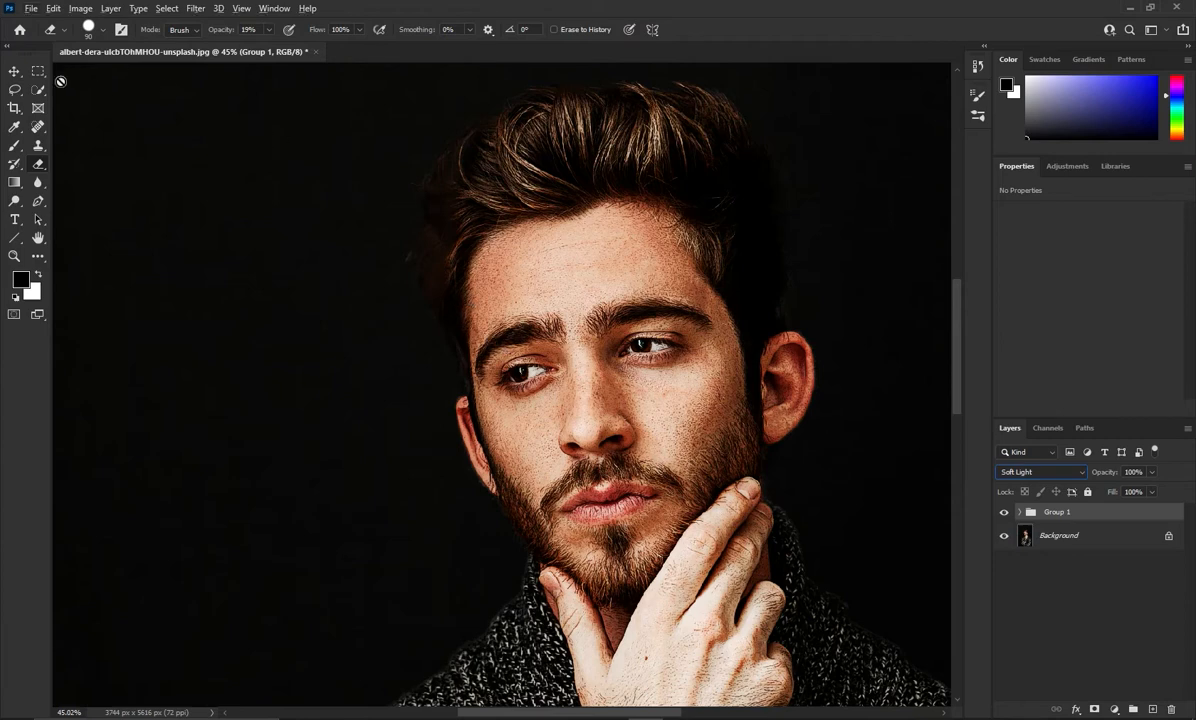
pyautogui.click(12, 76)
# Add a Threshold adjustment layer above the group with its threshold level set to 162
pyautogui.scroll(5, 451, 288)
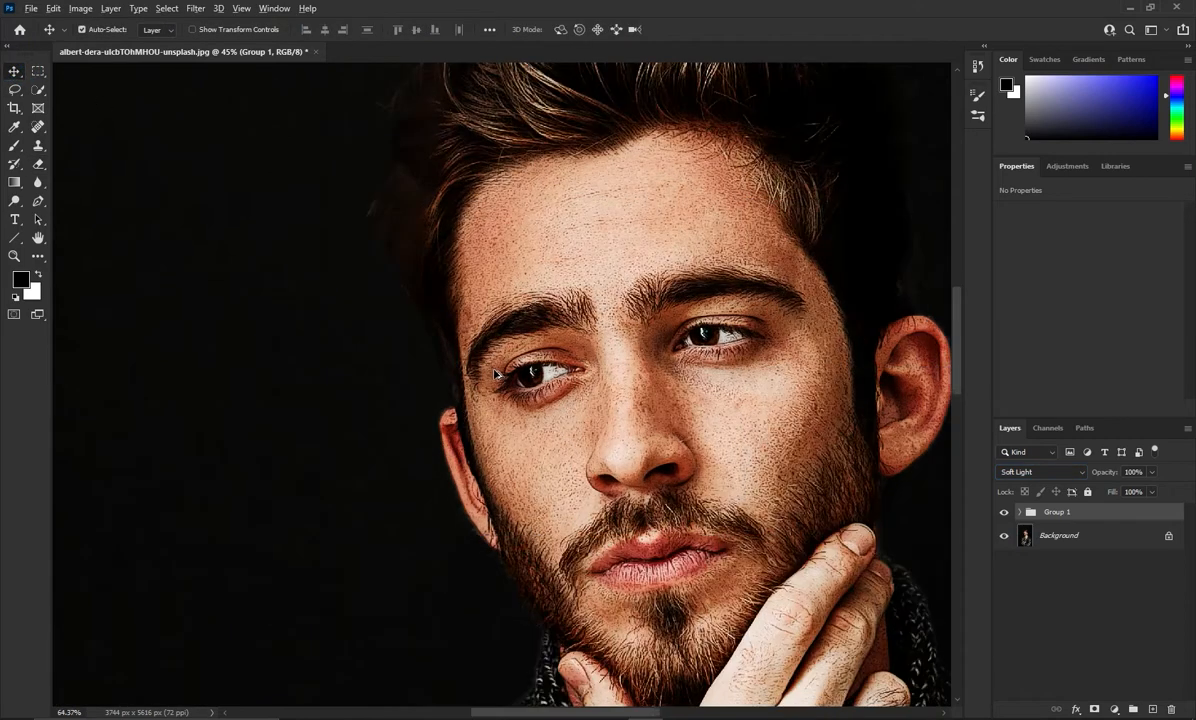
pyautogui.scroll(1, 470, 282)
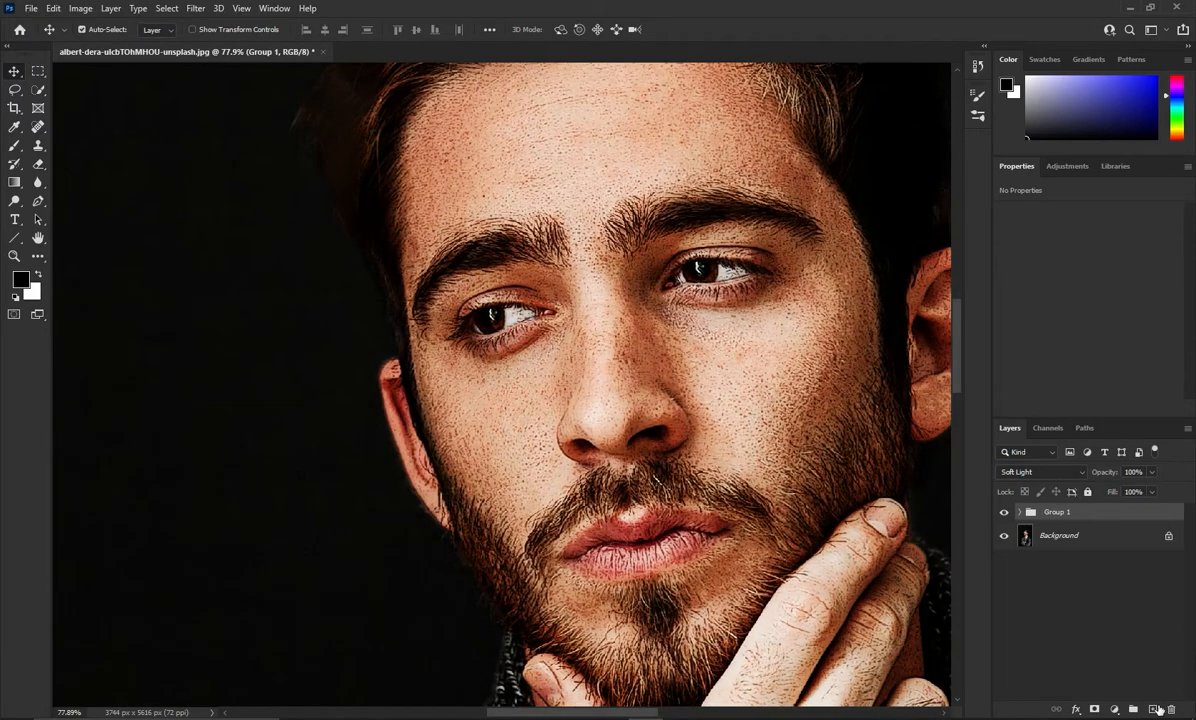
pyautogui.click(1116, 709)
pyautogui.click(1102, 675)
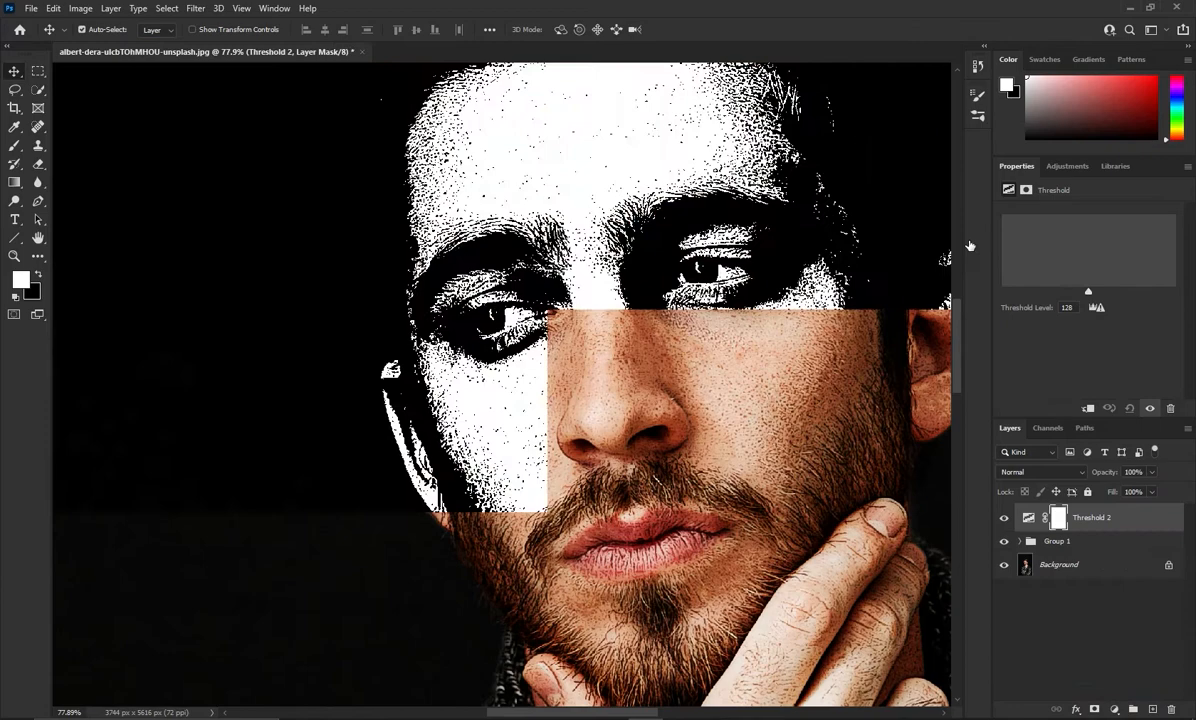
pyautogui.moveTo(1087, 295); pyautogui.dragTo(1113, 297)
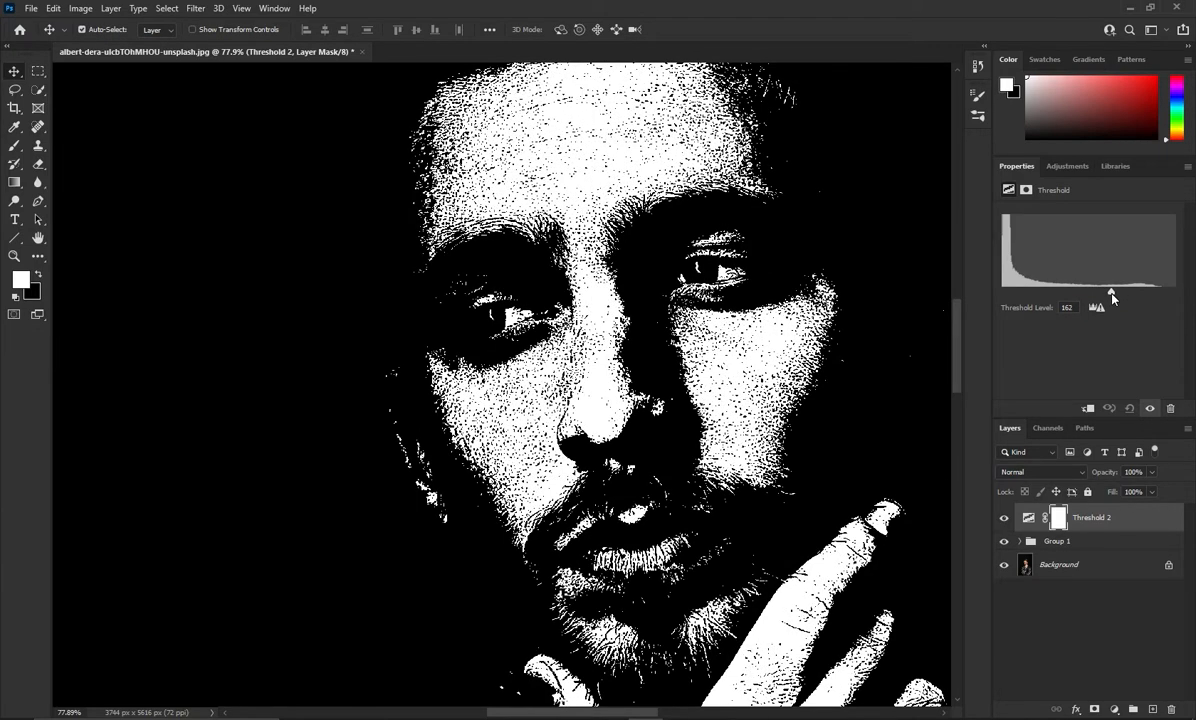
# Blend the top Threshold layer in Soft Light at 36% opacity, and compare the portrait with and without it
pyautogui.click(1050, 470)
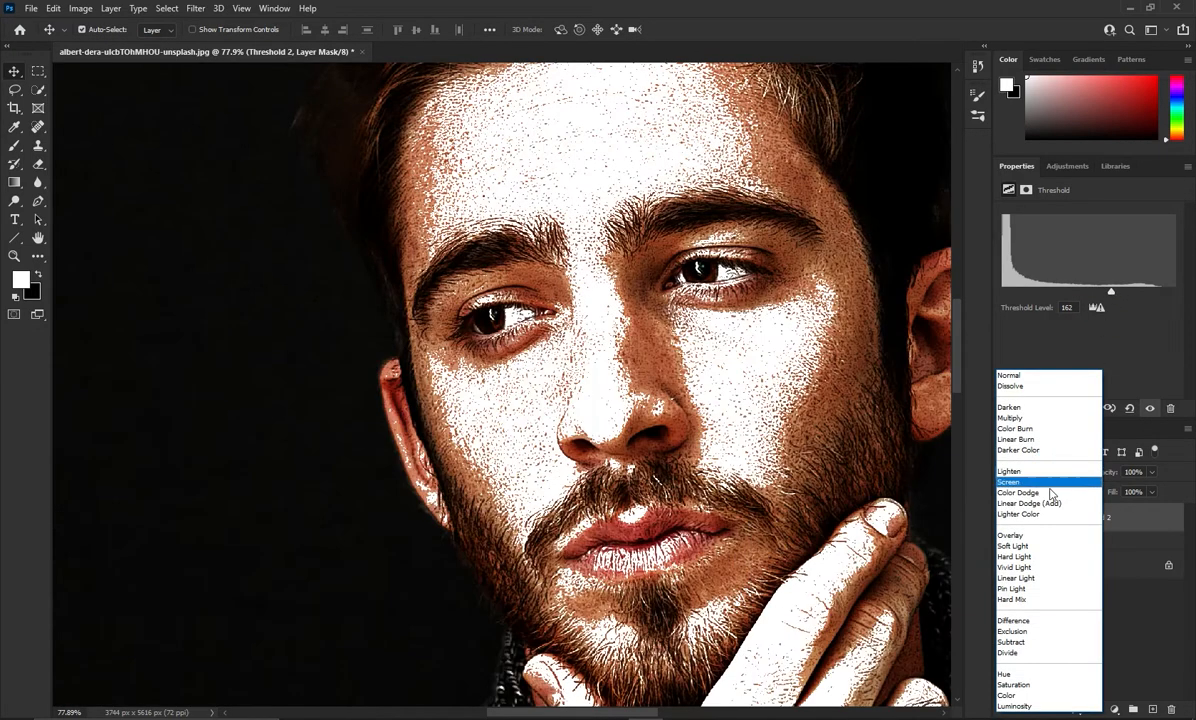
pyautogui.click(1043, 548)
pyautogui.click(1151, 471)
pyautogui.moveTo(1150, 489); pyautogui.dragTo(1110, 489)
pyautogui.scroll(-4, 891, 471)
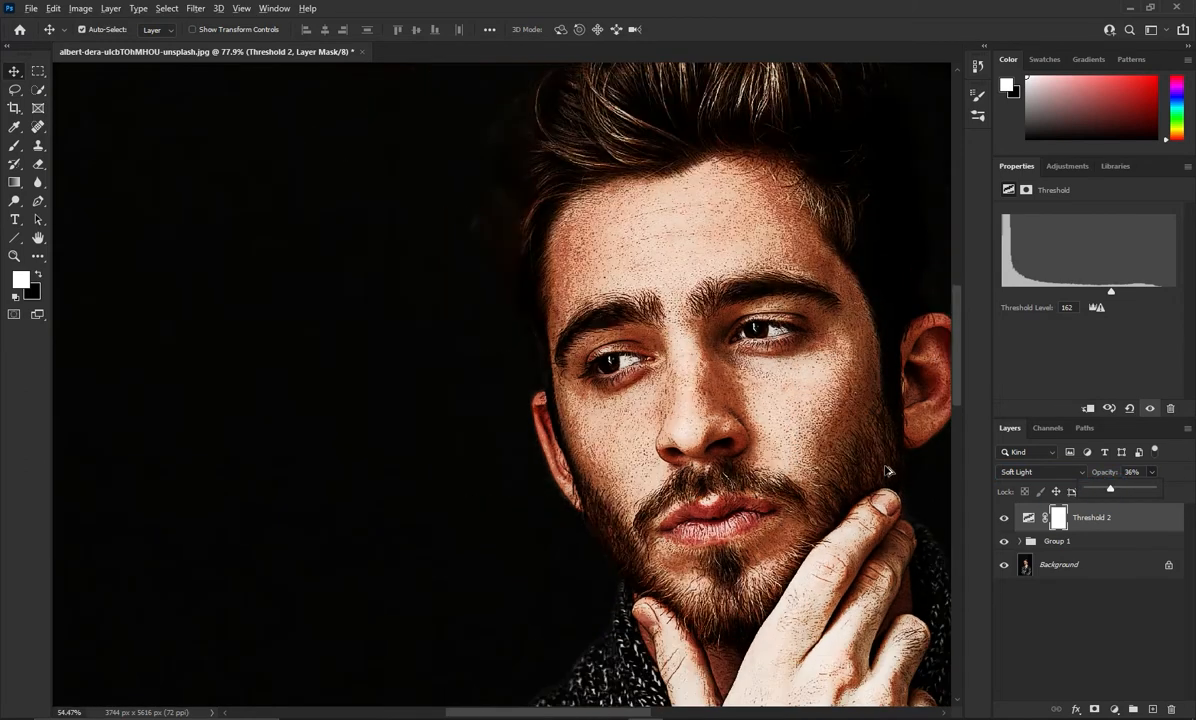
pyautogui.moveTo(866, 465); pyautogui.dragTo(814, 437)
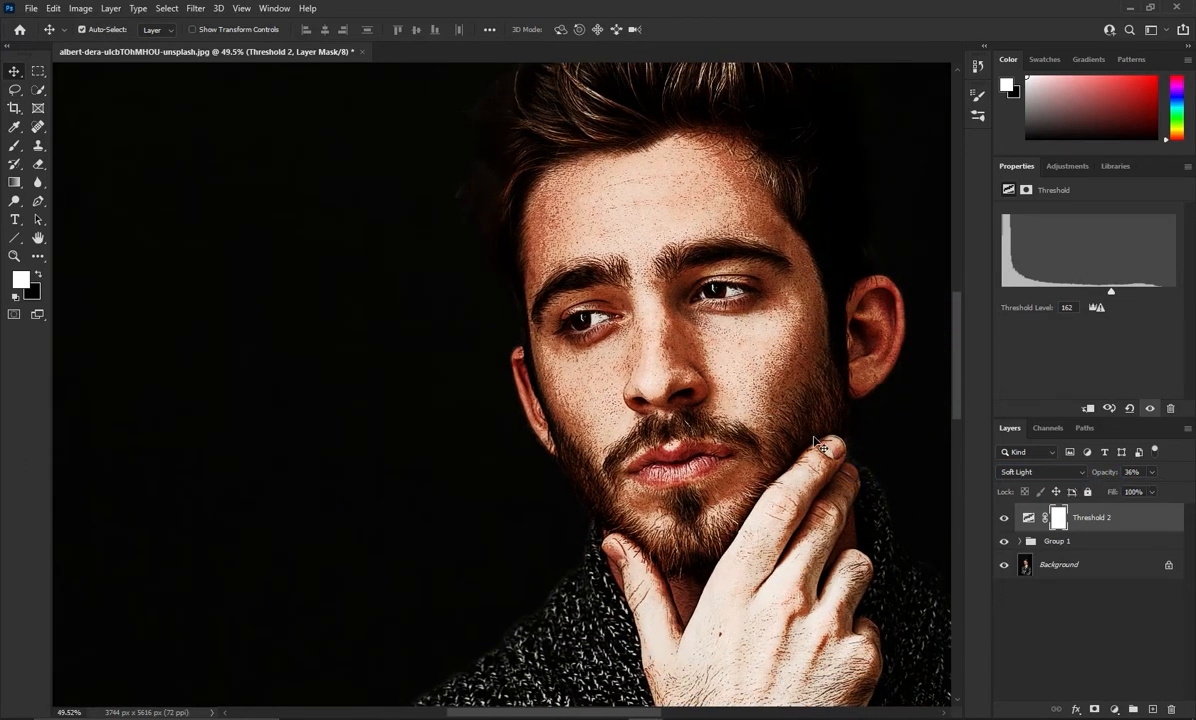
pyautogui.moveTo(805, 345); pyautogui.dragTo(812, 408)
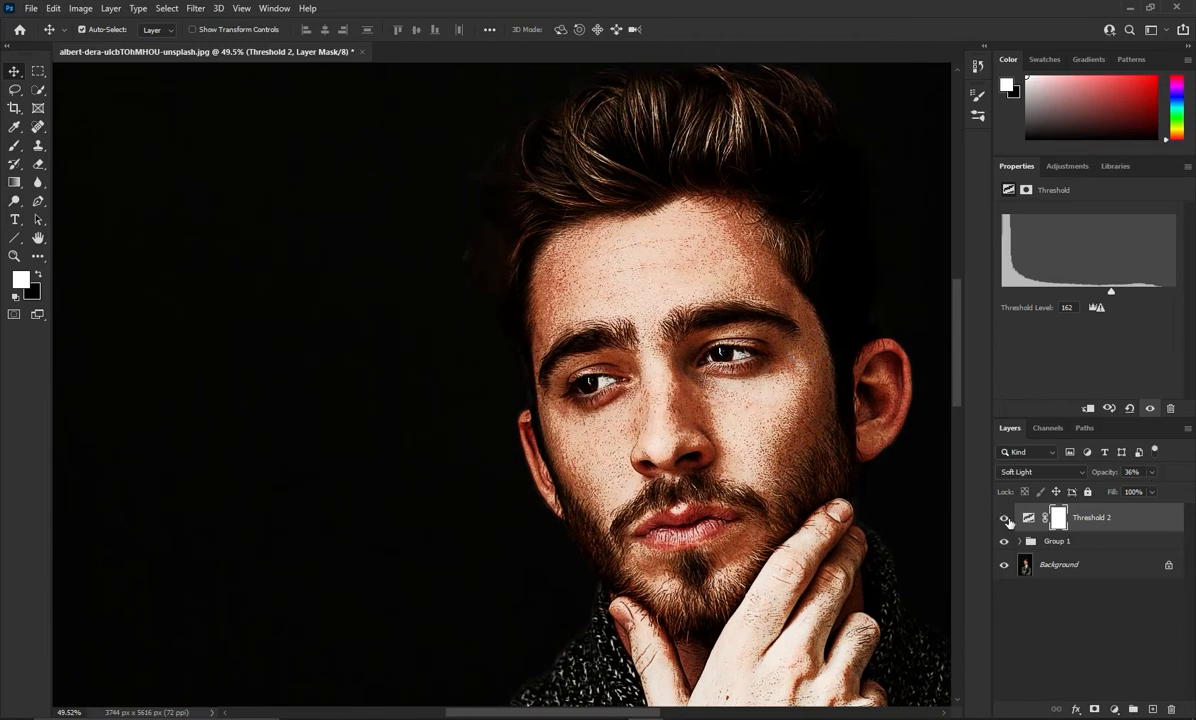
pyautogui.click(1003, 518)
pyautogui.click(1003, 518)
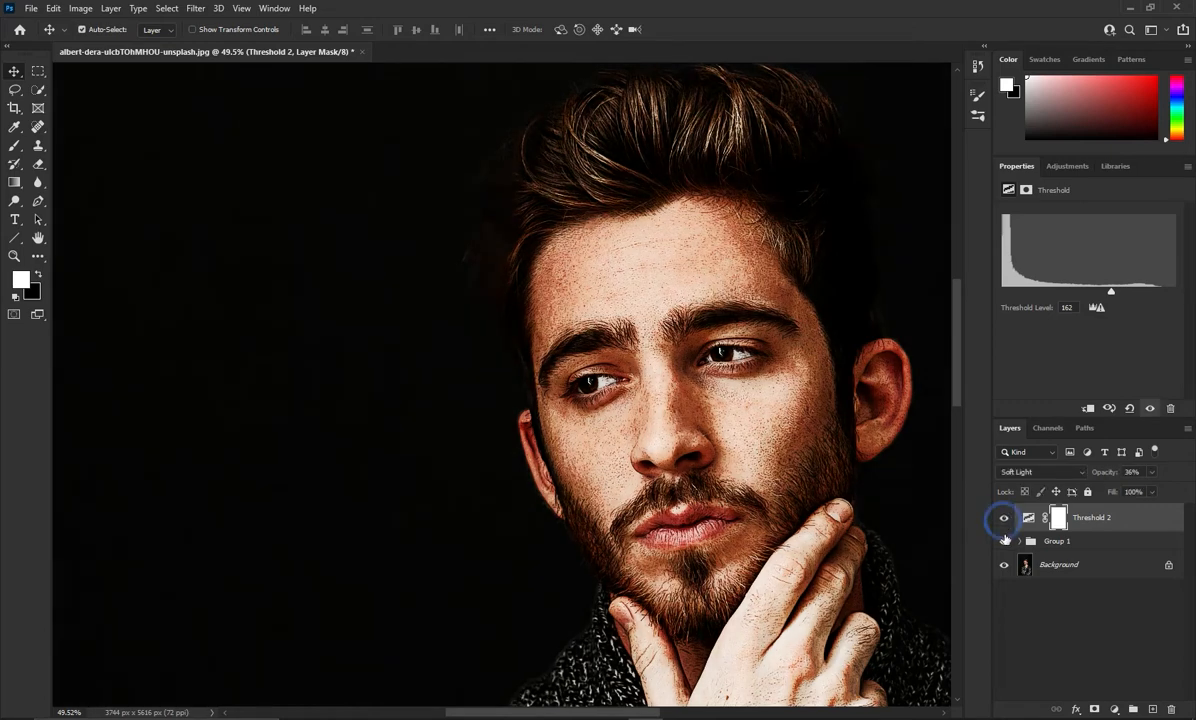
# Group the top Threshold layer with the existing layer group, and compare the finished effect with the original photo
pyautogui.click(1077, 541)
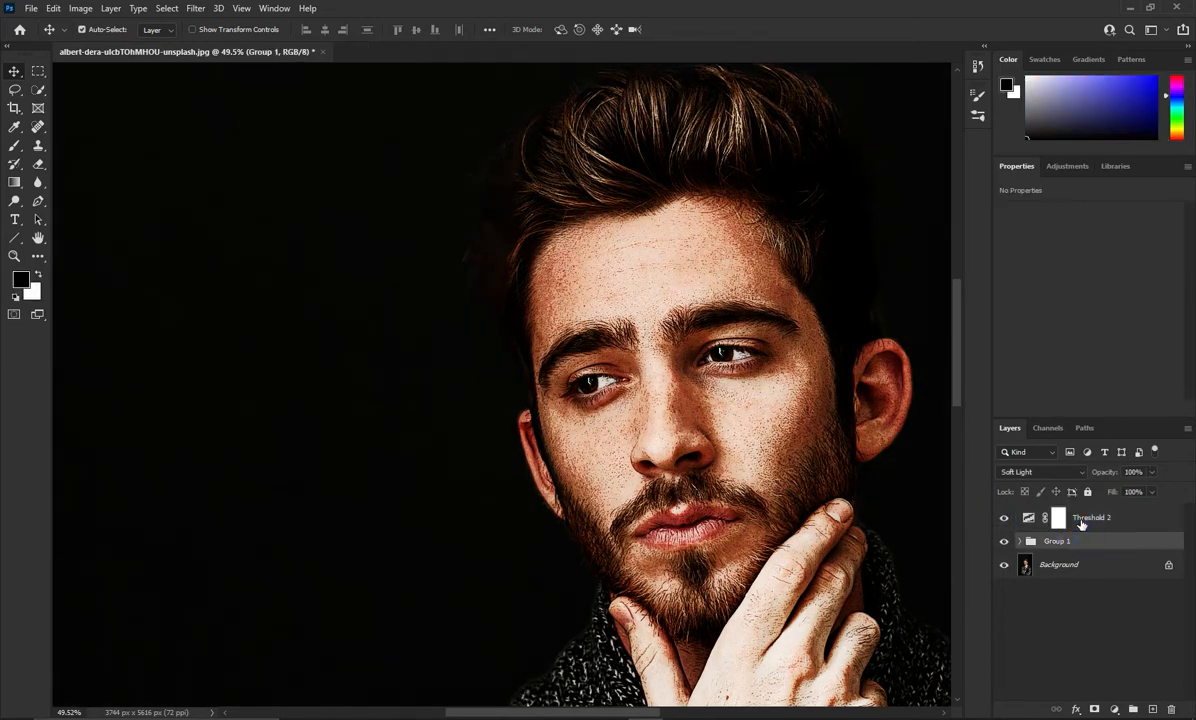
pyautogui.click(1080, 519)
pyautogui.hotkey('ctrl', 'g')
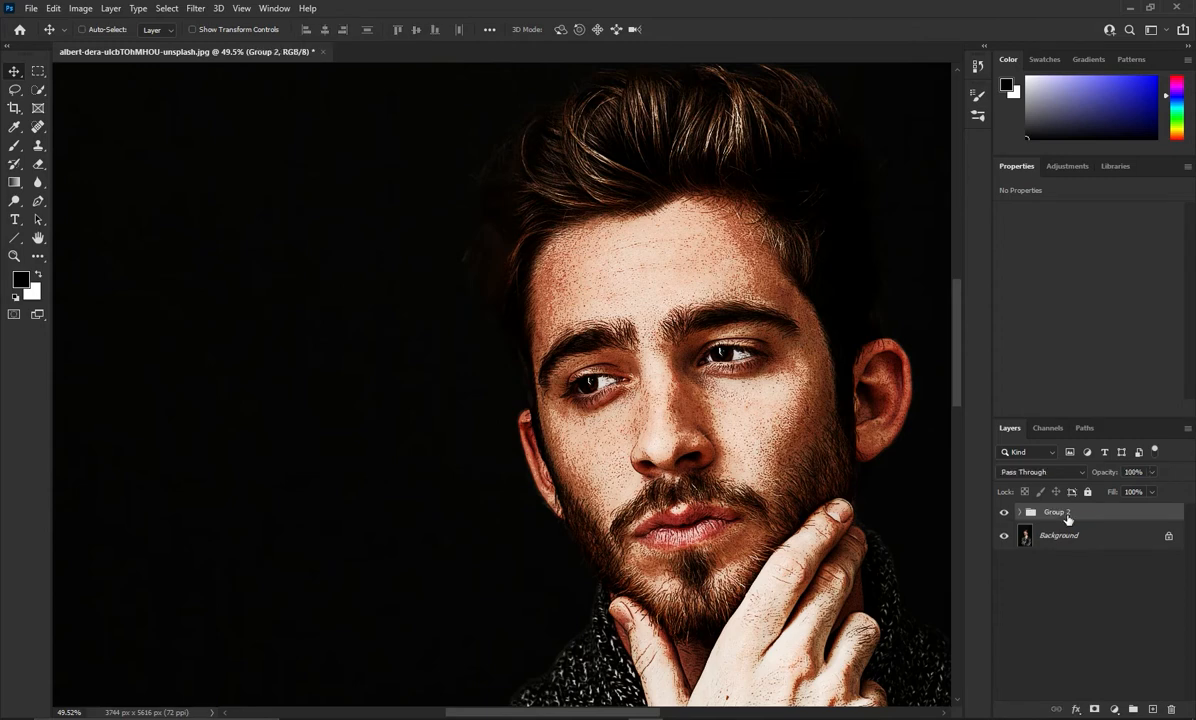
pyautogui.click(1003, 514)
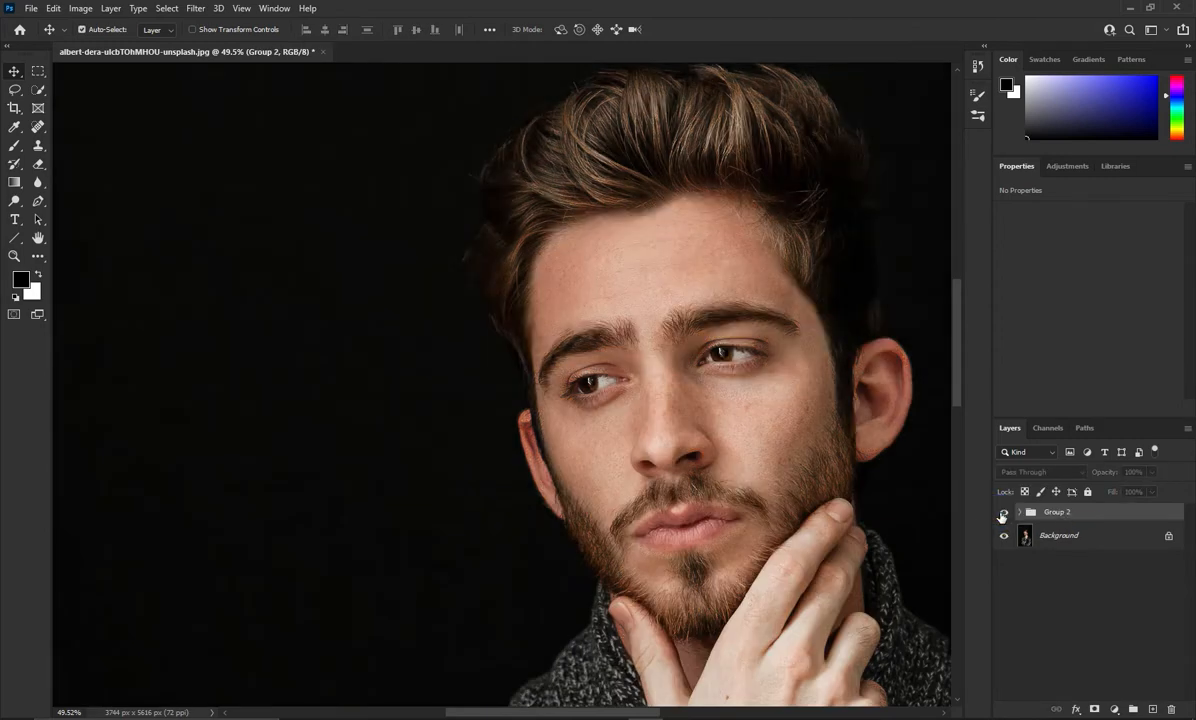
pyautogui.click(1003, 513)
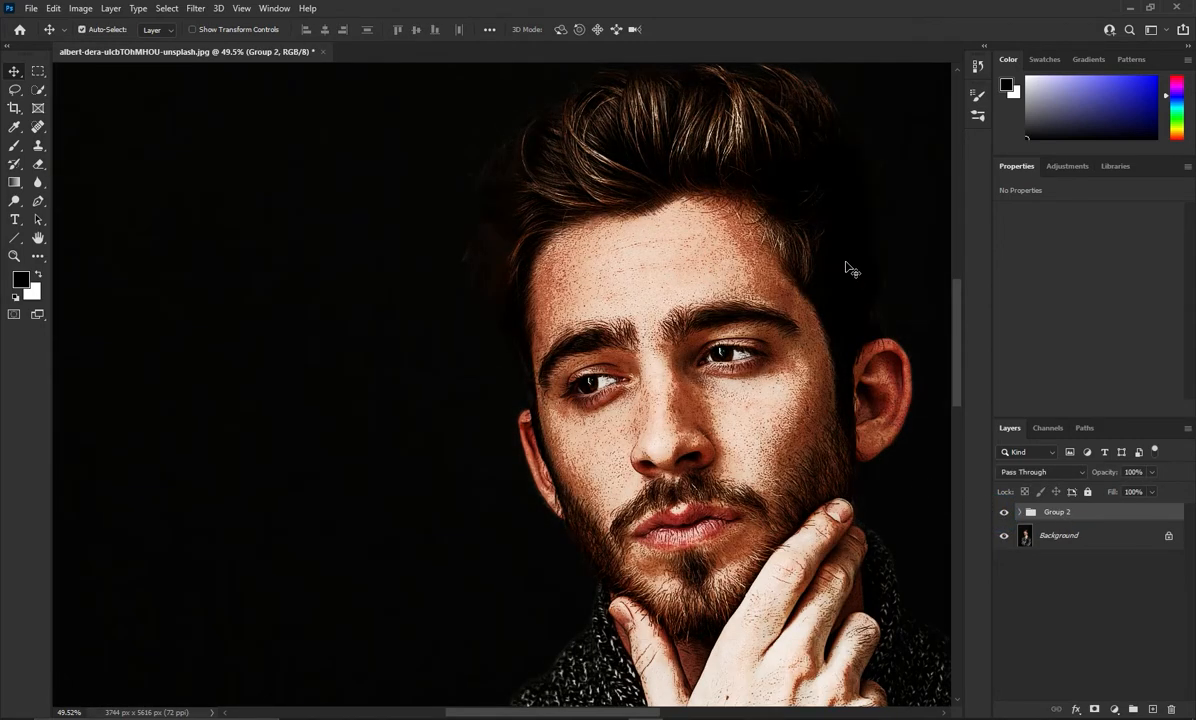